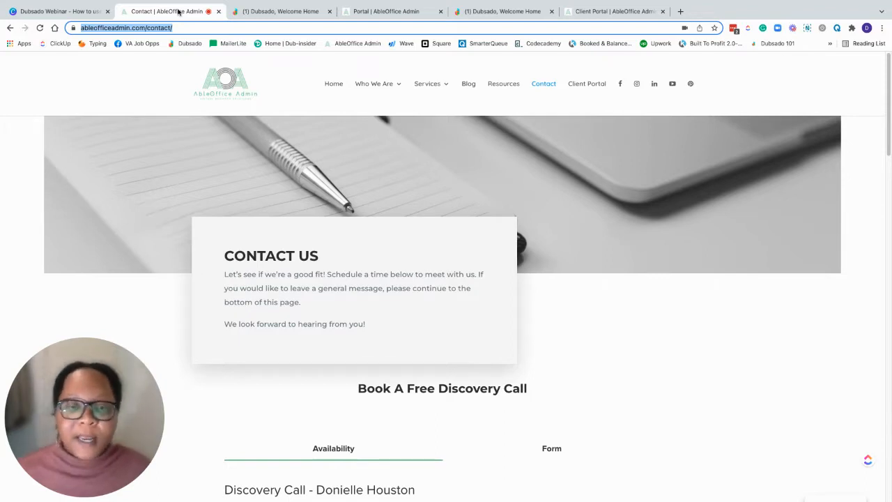
Examine the Book A Free Discovery Call scheduler on the Contact page, viewing its availability calendar and its intake form
scroll(737, 284, "down", 3)
scroll(737, 284, "down", 5)
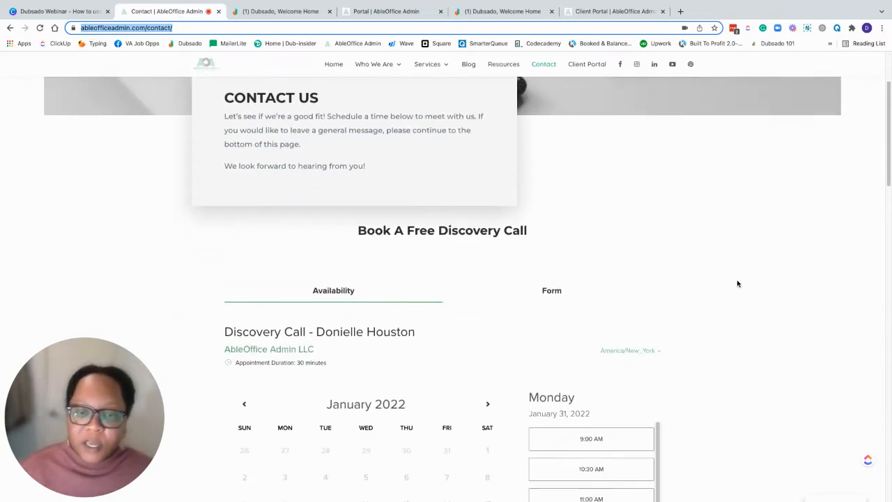
scroll(737, 284, "up", 3)
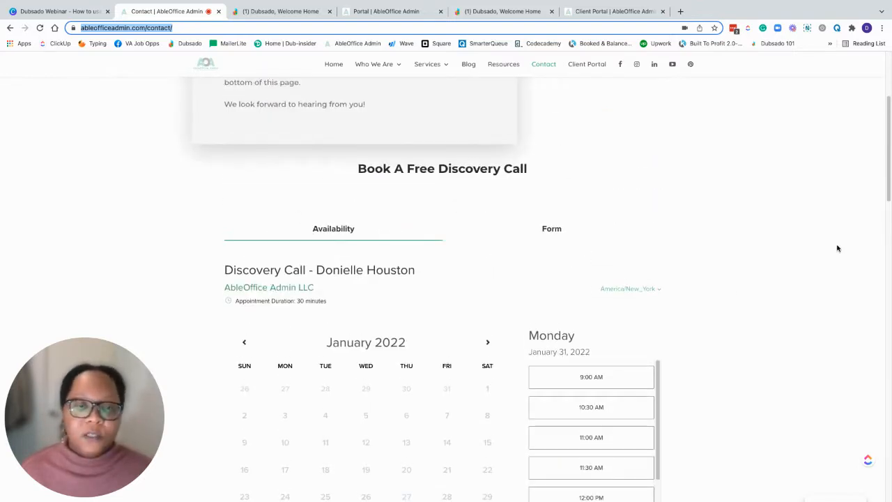
scroll(860, 253, "down", 1)
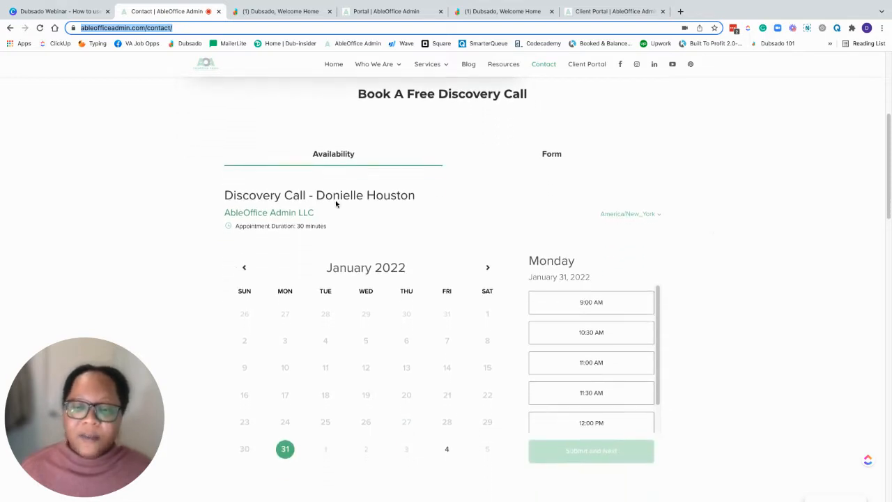
scroll(758, 336, "down", 1)
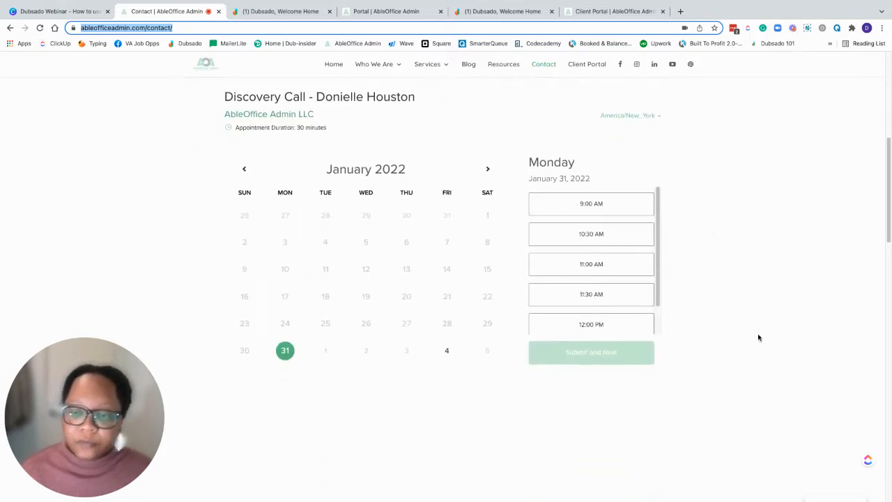
scroll(758, 337, "up", 1)
scroll(758, 337, "up", 1)
left_click(557, 209)
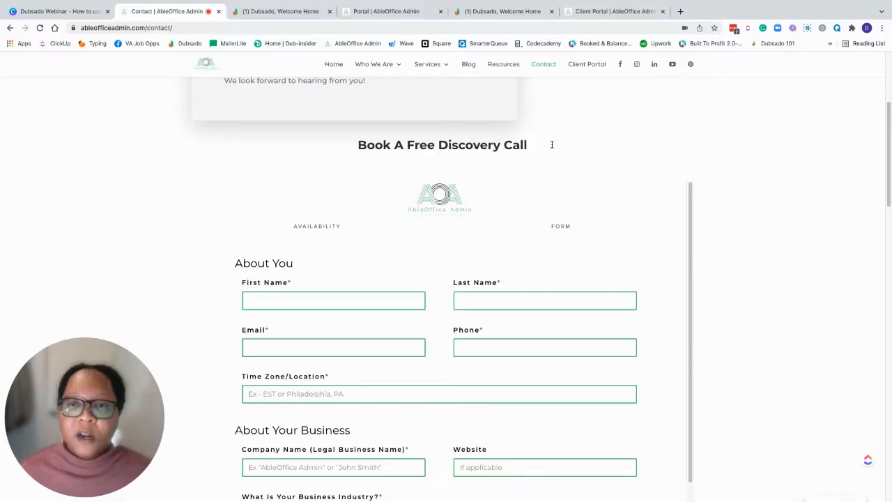
Switch to the Real Estate VA Inquiry portal page and look over the form's layout and About You fields
left_click(617, 11)
left_click(386, 11)
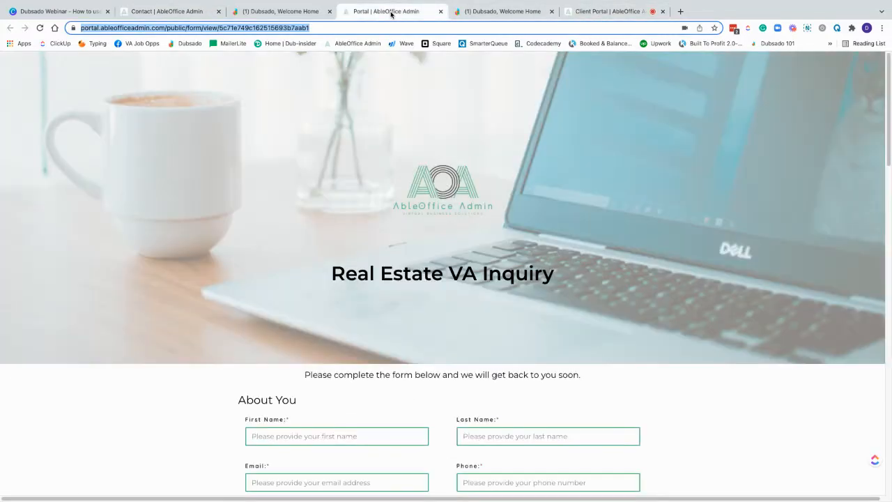
scroll(695, 323, "down", 4)
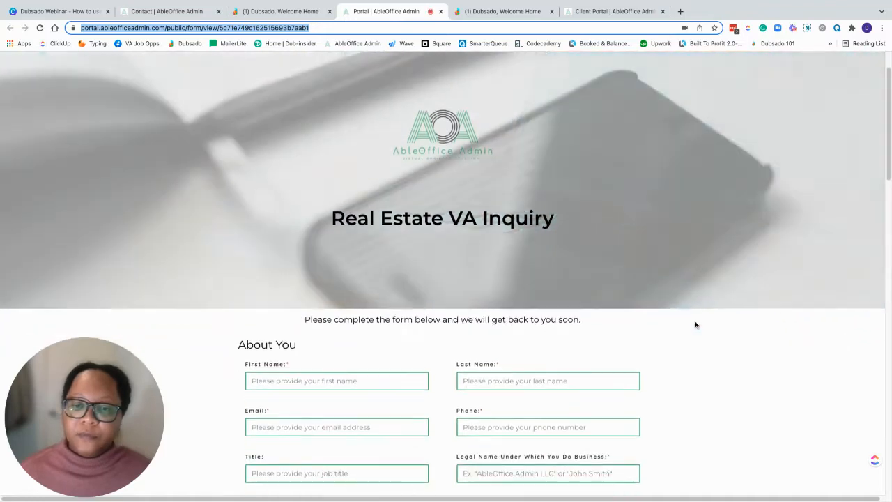
scroll(695, 324, "down", 4)
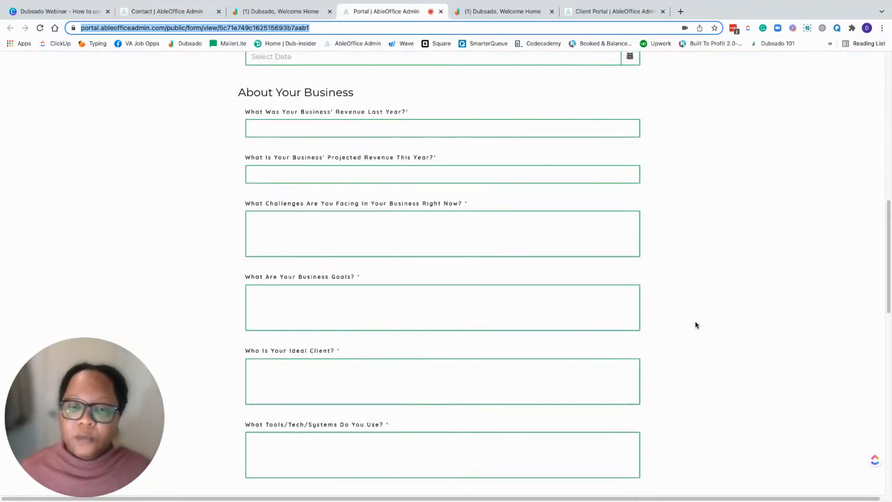
scroll(695, 325, "up", 8)
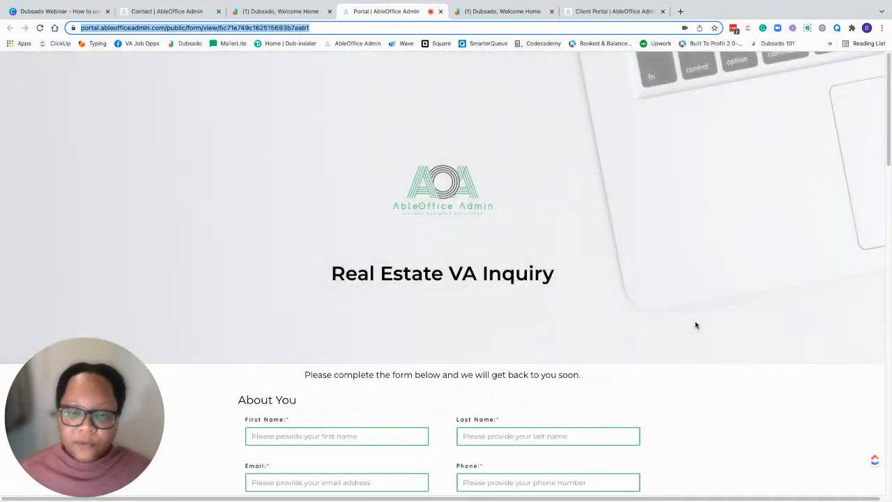
scroll(705, 376, "down", 2)
scroll(706, 376, "down", 1)
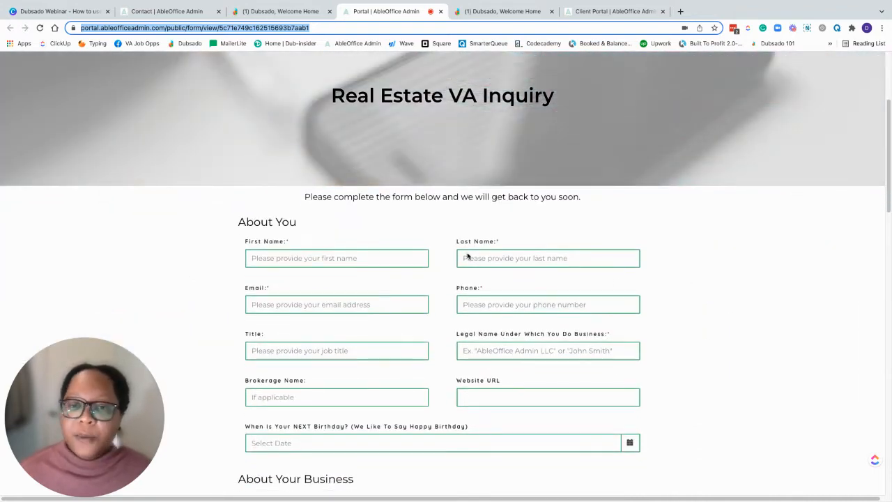
scroll(620, 283, "up", 3)
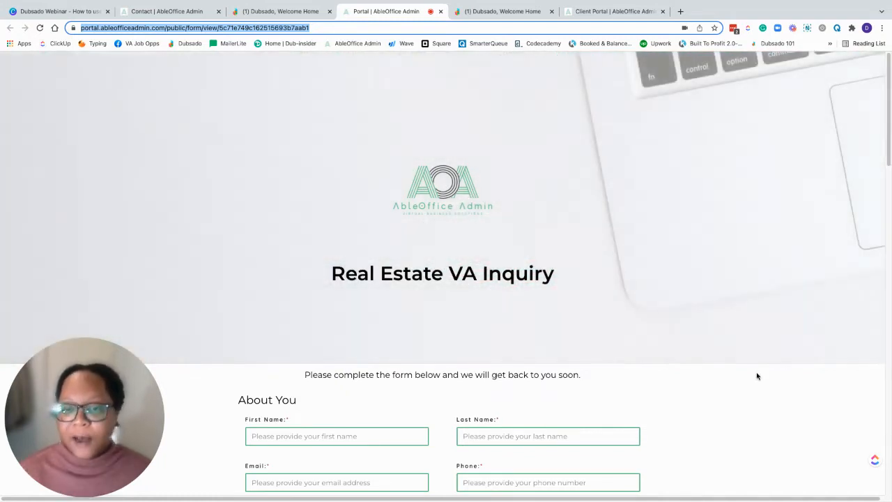
Review the inquiry form's questions from About You through About Your Business
scroll(770, 415, "down", 5)
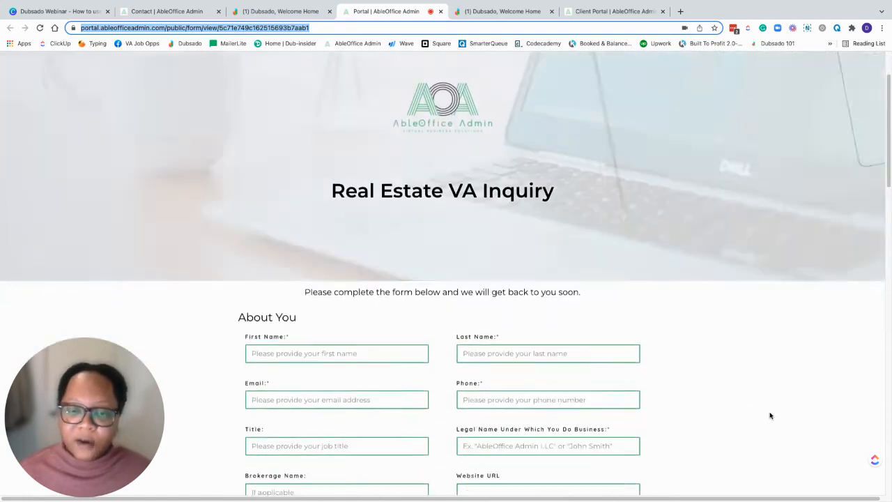
scroll(770, 415, "down", 1)
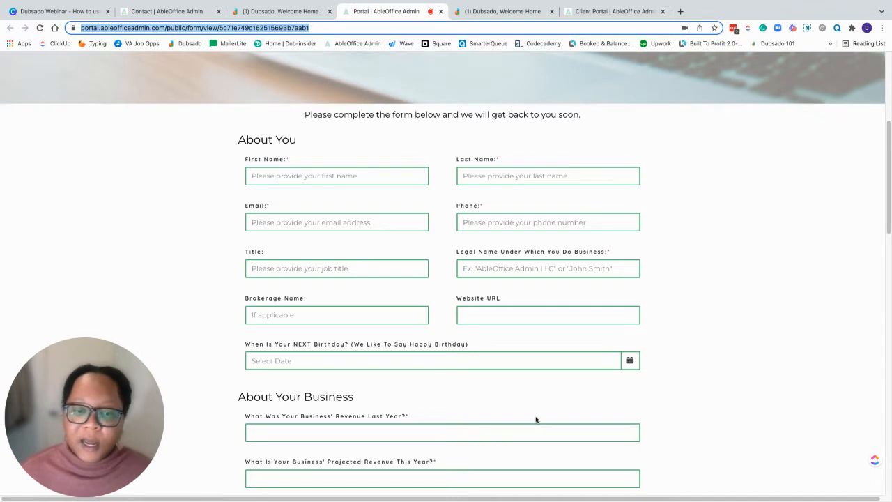
scroll(692, 249, "down", 1)
scroll(693, 249, "down", 3)
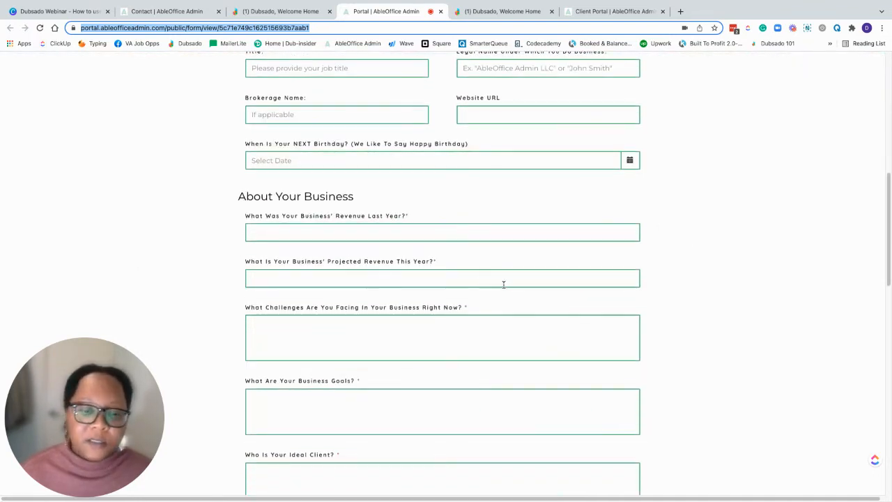
scroll(503, 284, "down", 1)
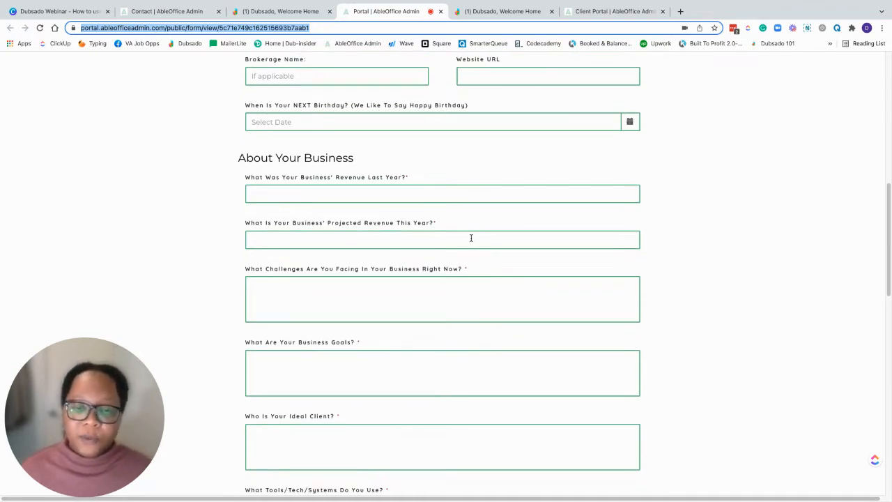
scroll(471, 238, "down", 6)
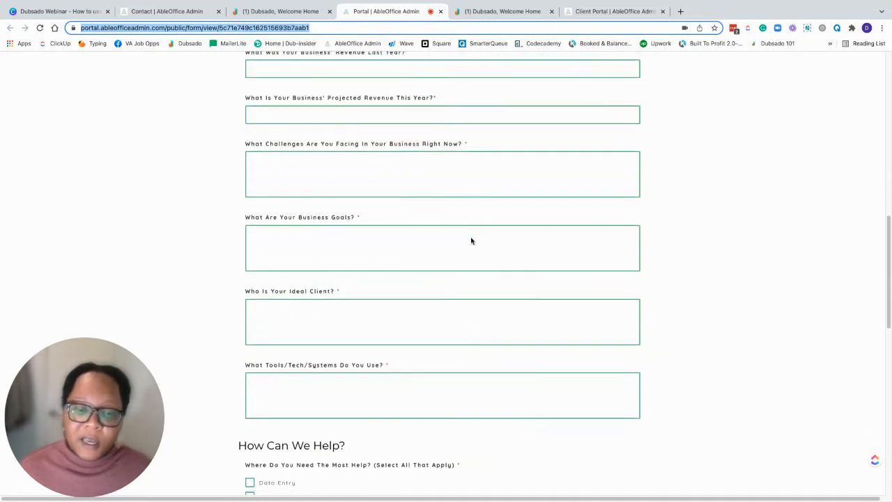
Review the How Can We Help section, checking the How Did You Hear About Us choices and the referrer name field
scroll(471, 241, "down", 4)
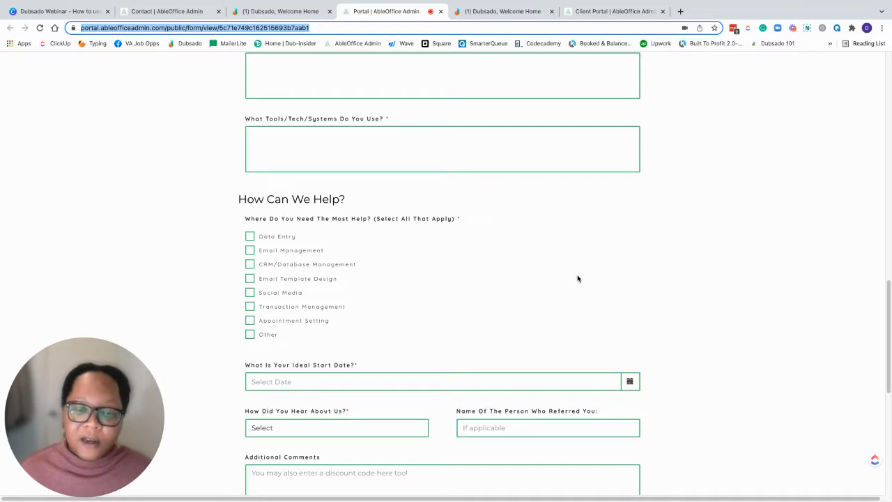
scroll(577, 279, "down", 3)
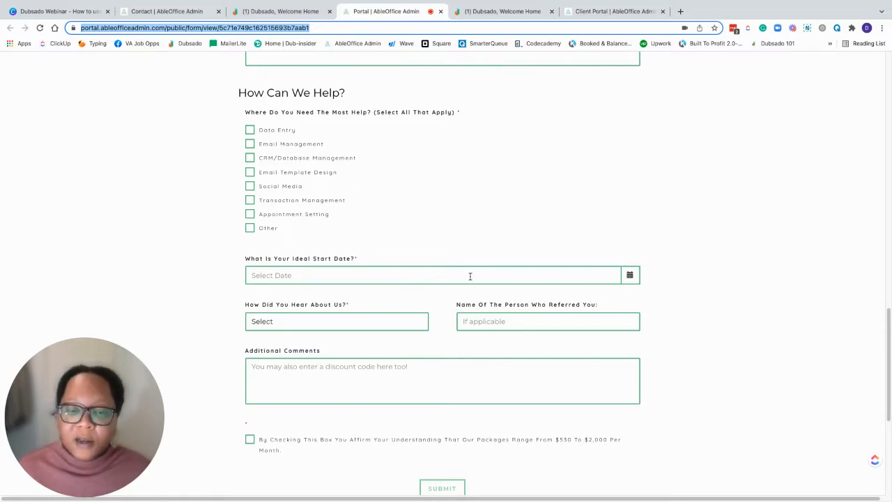
left_click(359, 326)
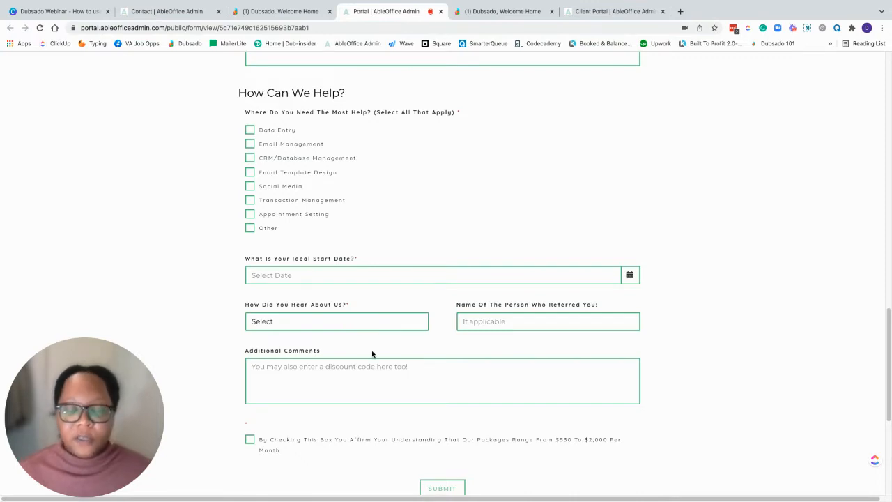
left_click(538, 321)
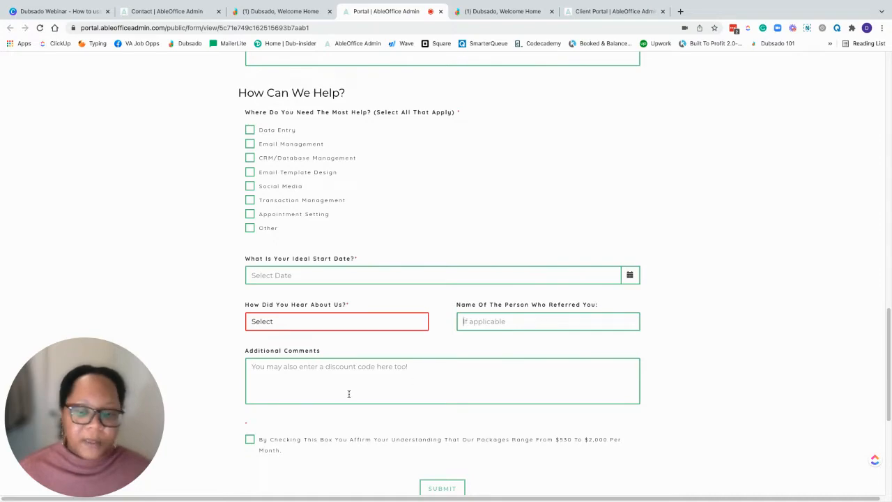
scroll(348, 394, "down", 3)
scroll(515, 322, "up", 10)
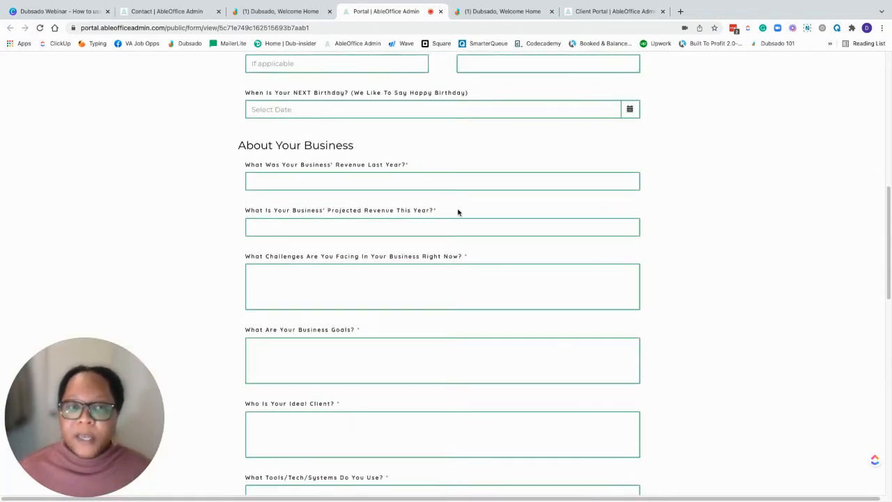
Return to the Contact page and view the discovery call scheduler's Availability view, then its Form view
left_click(171, 12)
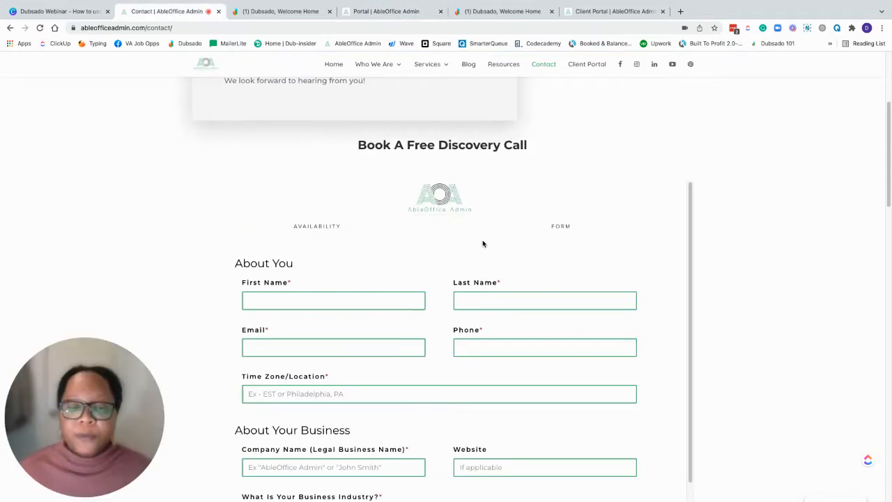
left_click(330, 228)
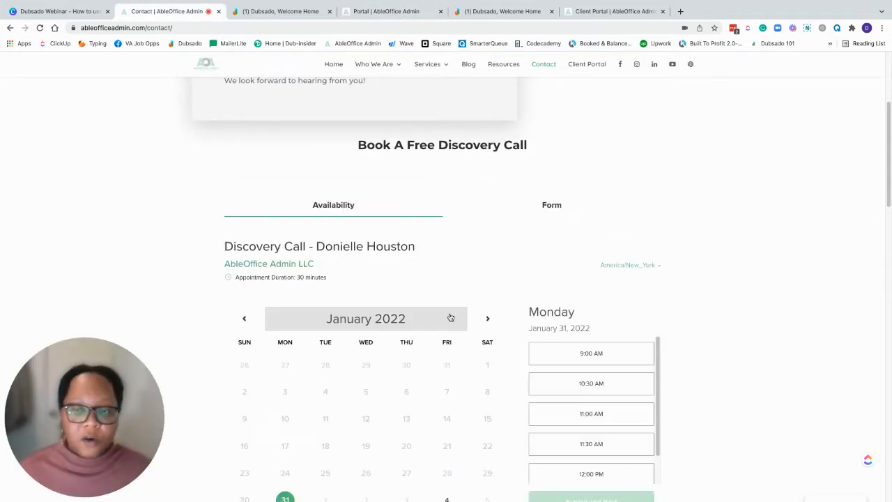
left_click(562, 209)
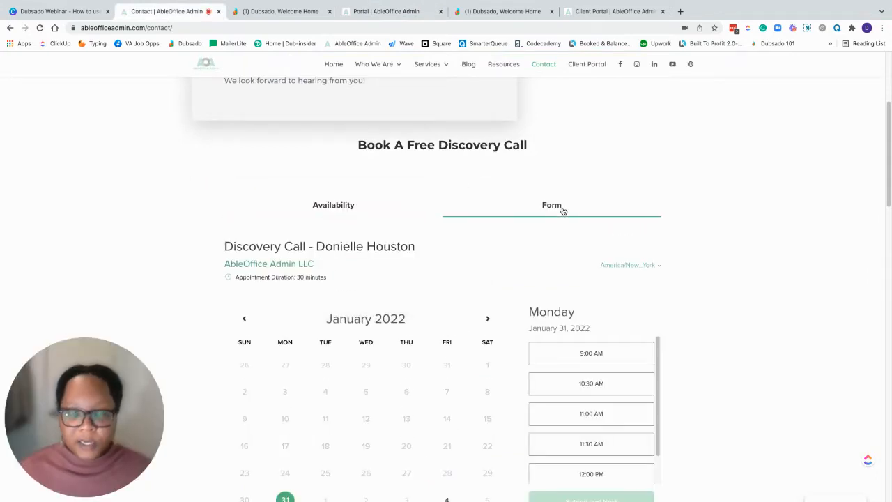
Switch to Dubsado's forms list and open the *RE Lead Capture form in the form builder
left_click(271, 14)
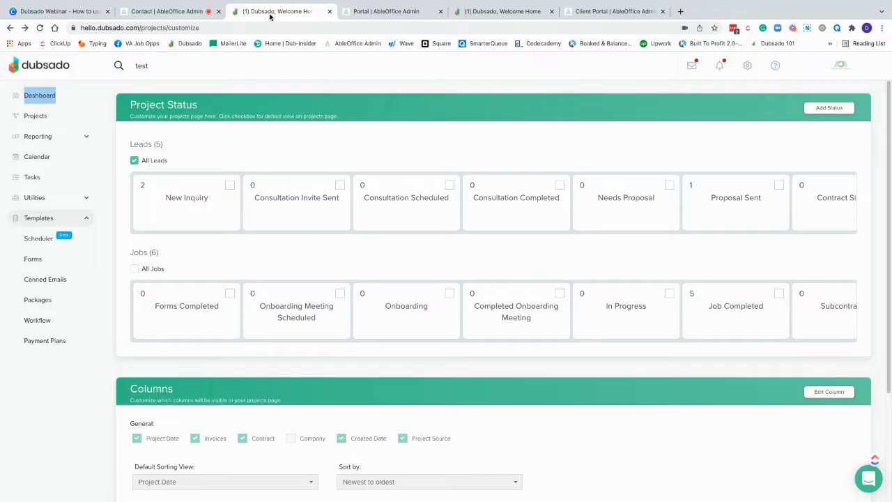
left_click(496, 11)
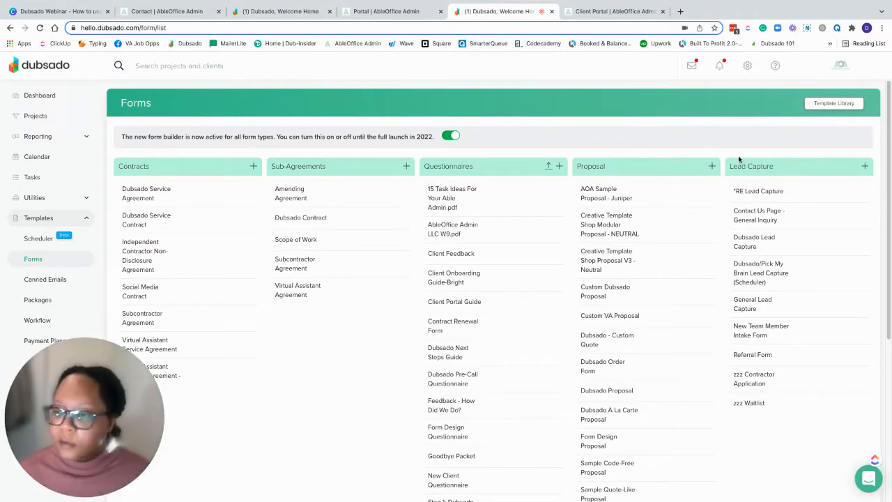
left_click(765, 192)
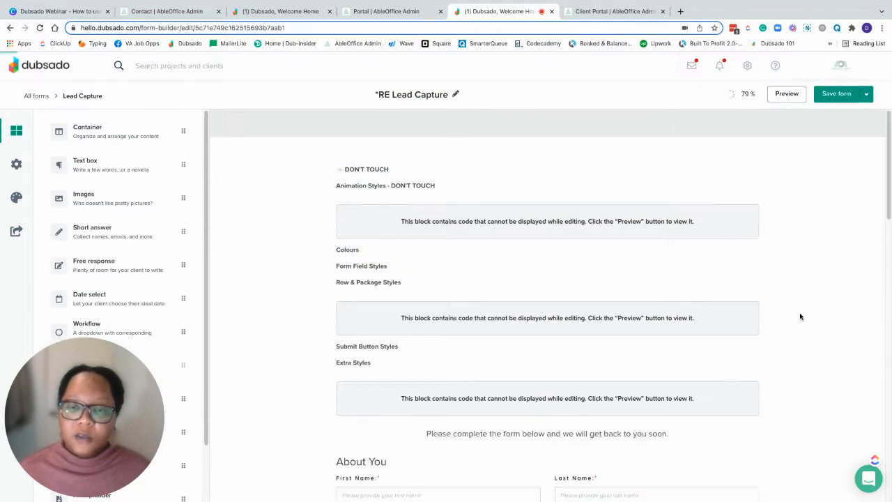
Look through the *RE Lead Capture form's code blocks, About You fields and About Your Business questions in the builder
scroll(550, 249, "down", 5)
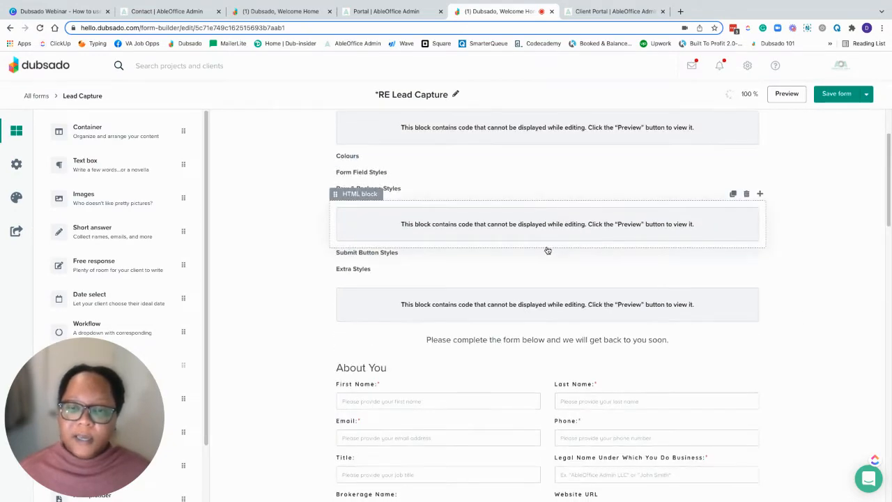
scroll(546, 251, "down", 4)
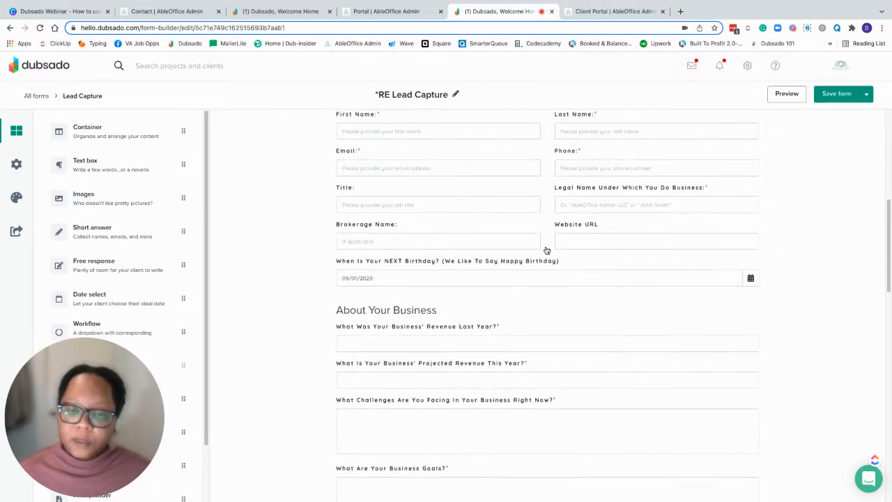
scroll(598, 297, "down", 6)
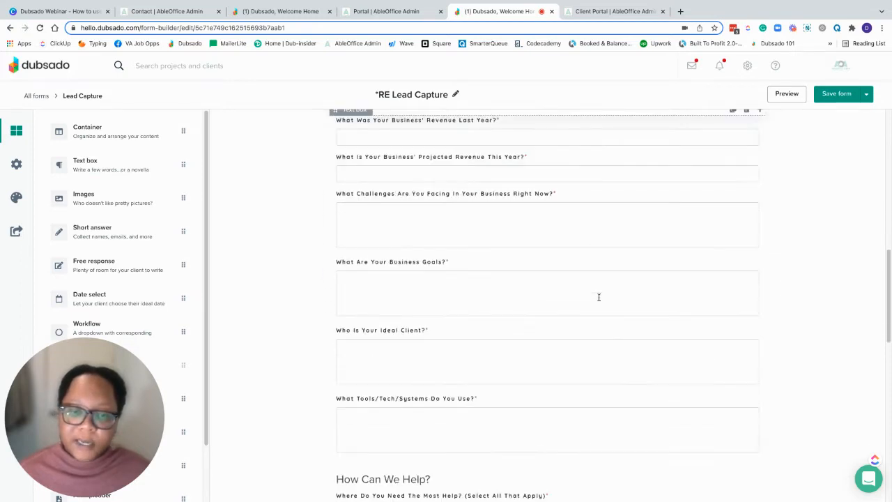
scroll(597, 293, "up", 6)
scroll(598, 292, "down", 7)
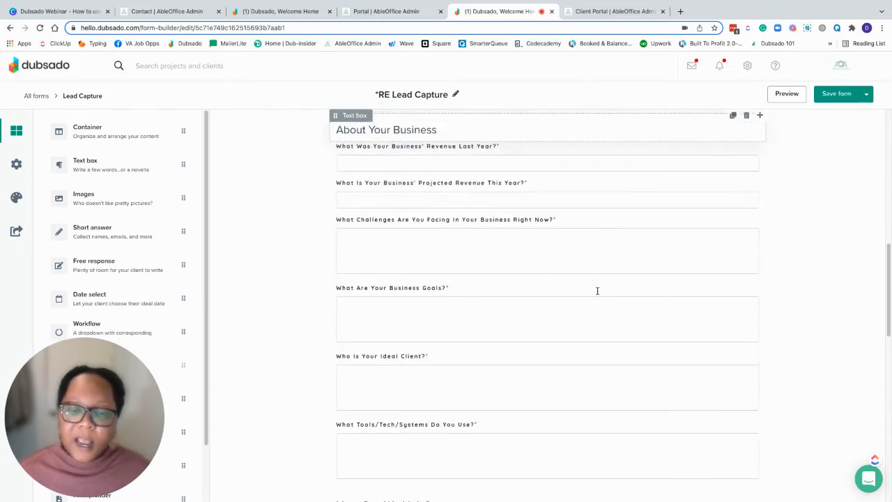
Examine the form's lead capture options in its settings, including the default workflow, and return to the available form elements
left_click(18, 165)
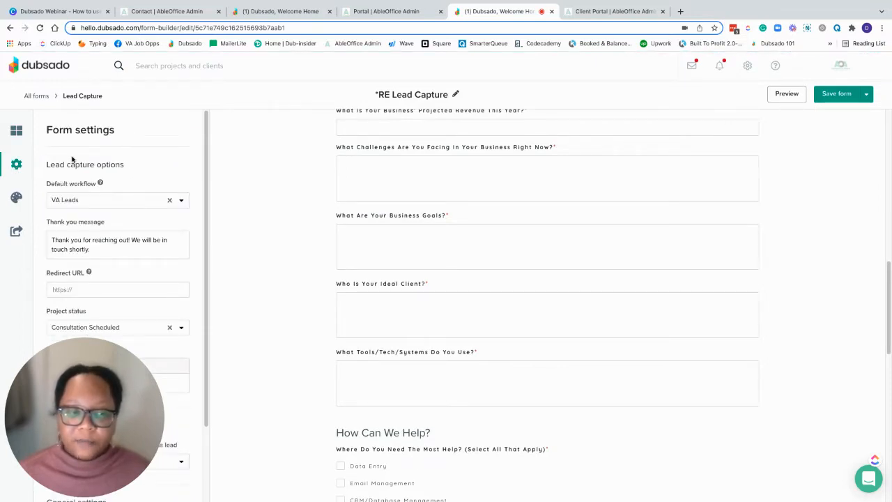
scroll(90, 183, "down", 1)
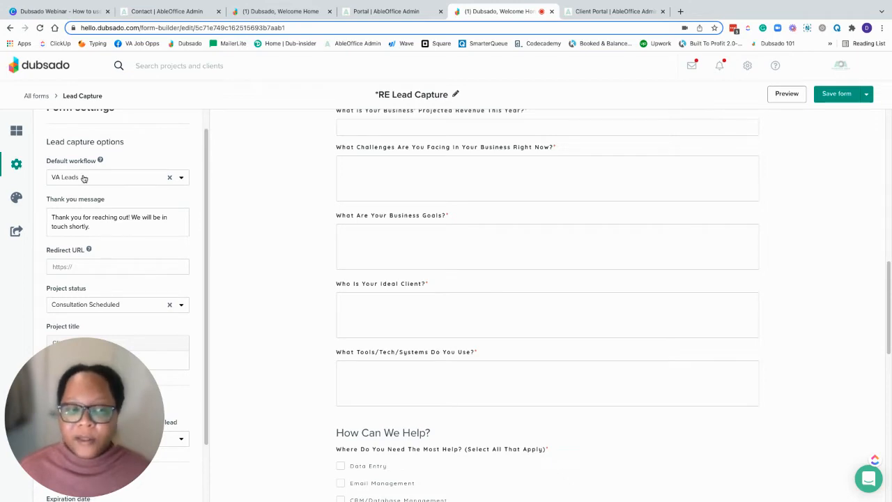
left_click(17, 132)
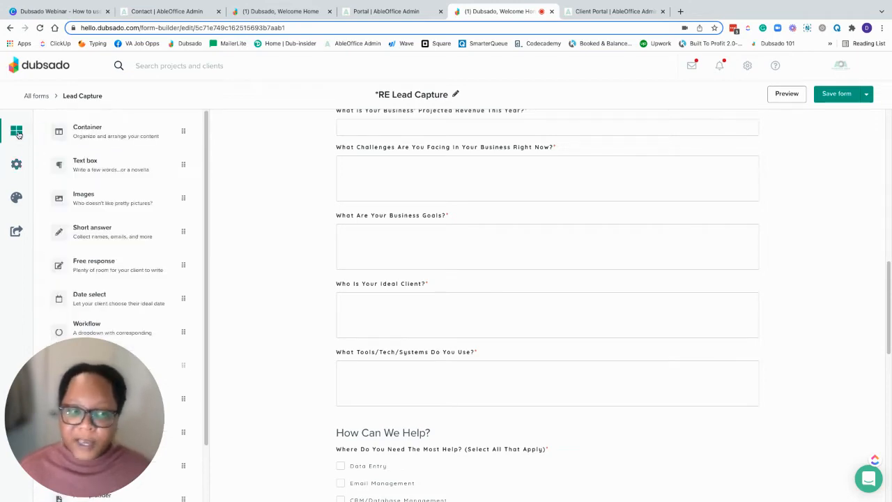
scroll(119, 241, "down", 1)
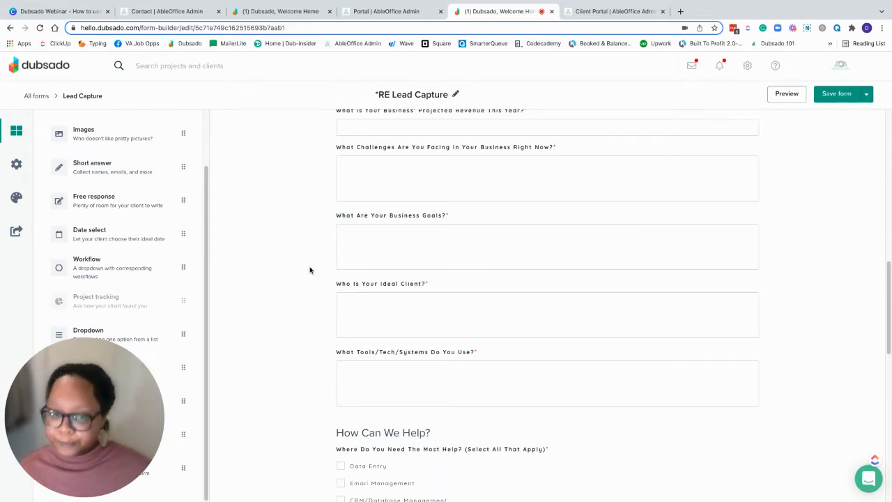
Switch to Dubsado's project status page and look through the lead statuses from New Inquiry to Declined - by Client
scroll(285, 246, "up", 4)
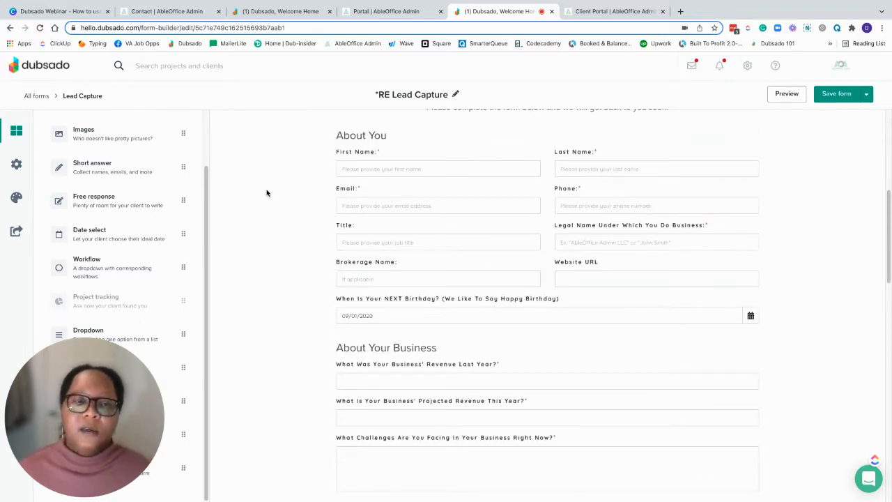
left_click(255, 12)
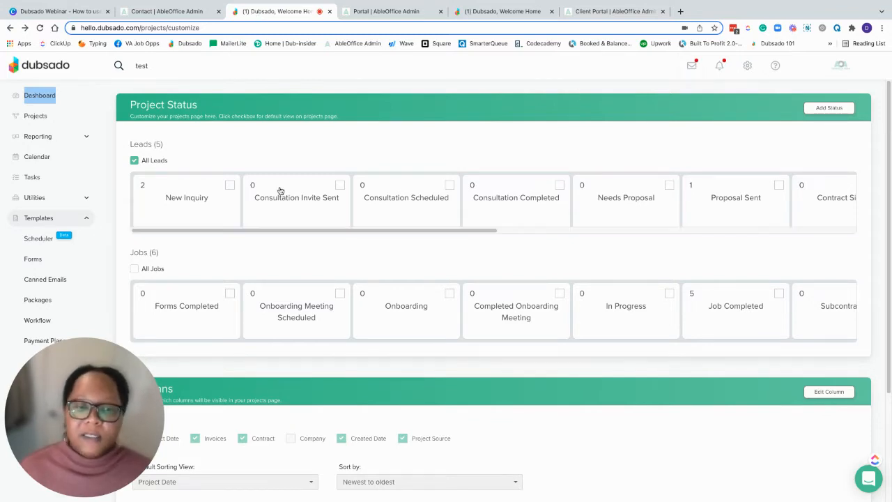
left_click_drag(424, 231, 138, 238)
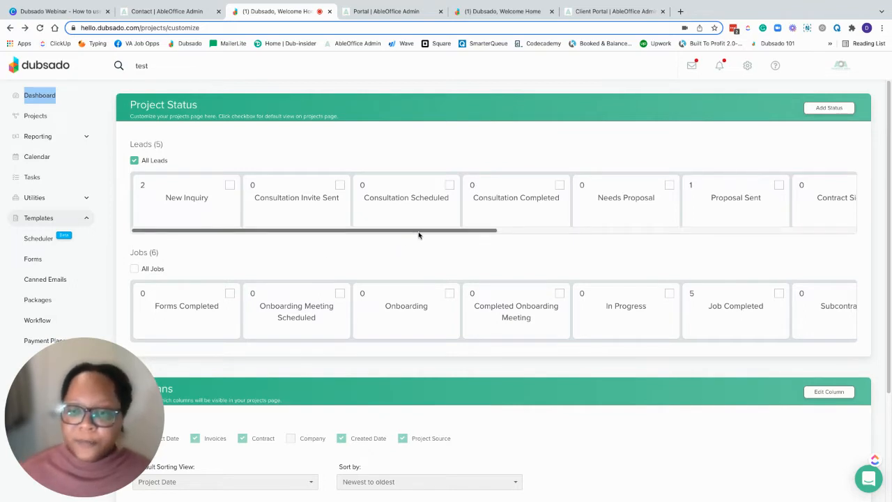
left_click_drag(452, 234, 567, 235)
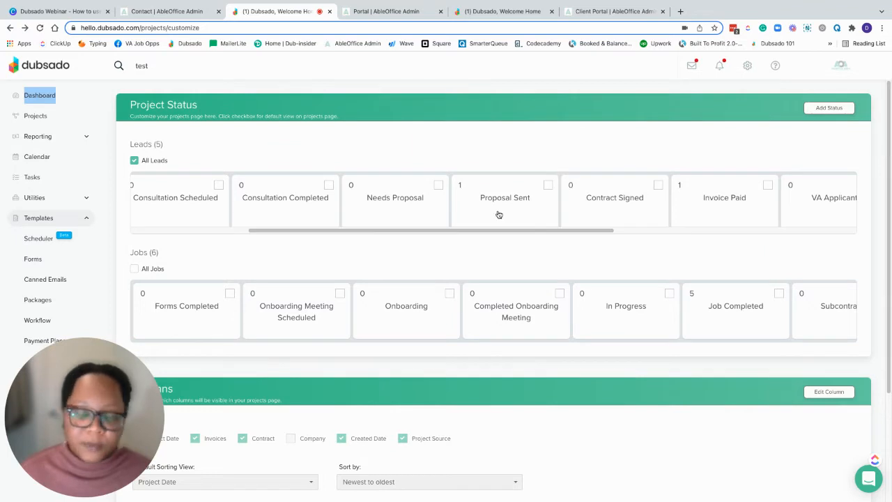
left_click_drag(576, 231, 690, 237)
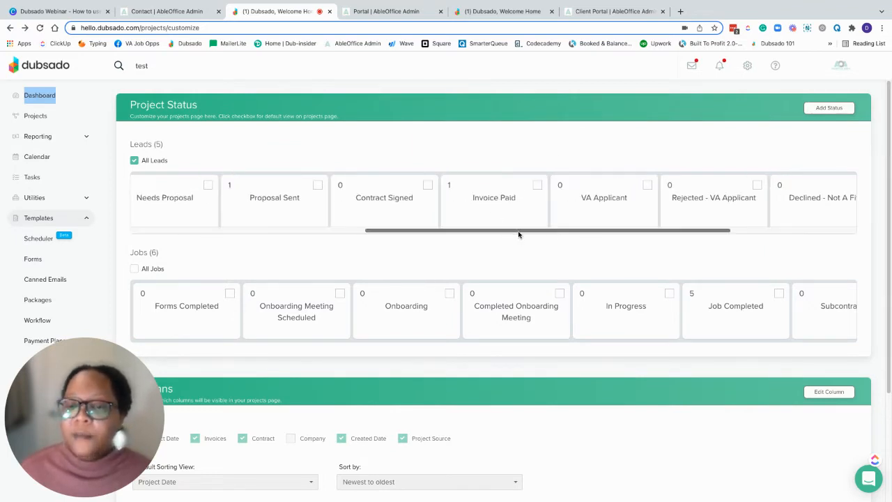
left_click_drag(520, 235, 589, 236)
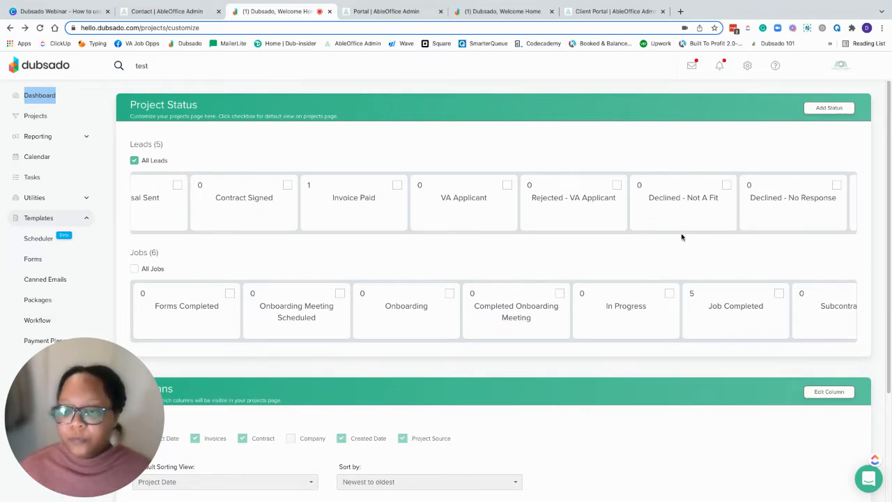
left_click_drag(663, 231, 735, 231)
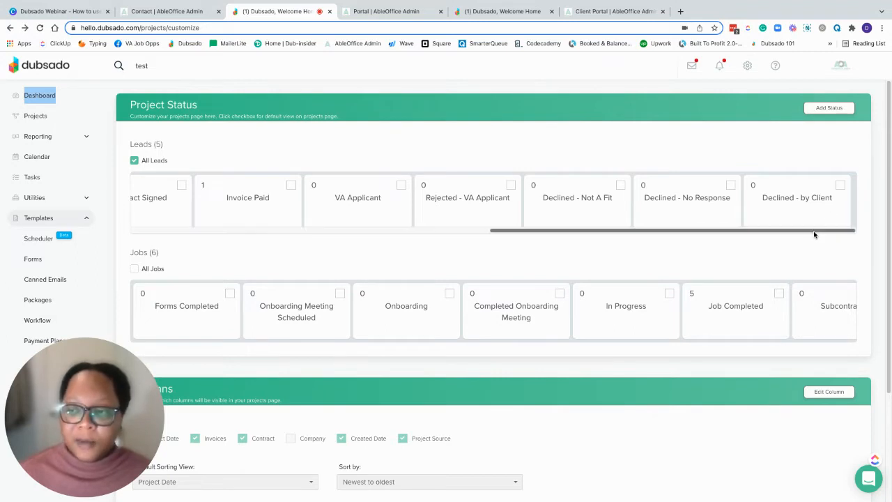
left_click_drag(814, 232, 450, 241)
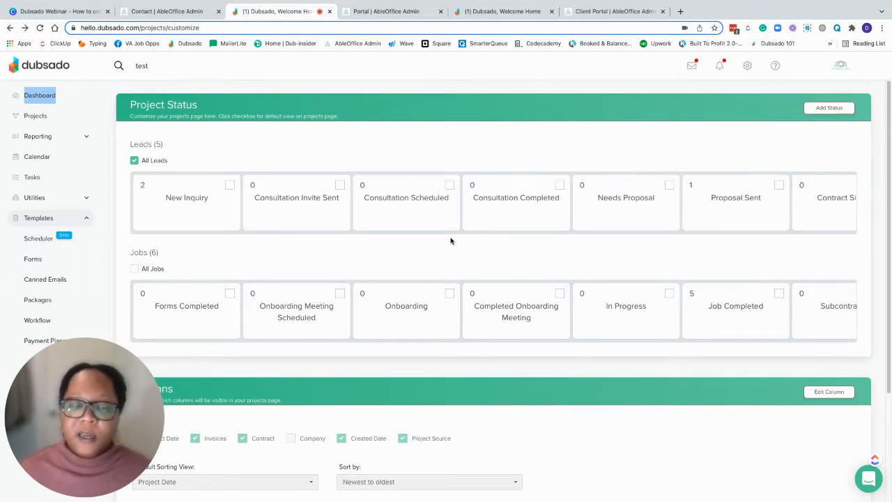
mouse_move(81, 451)
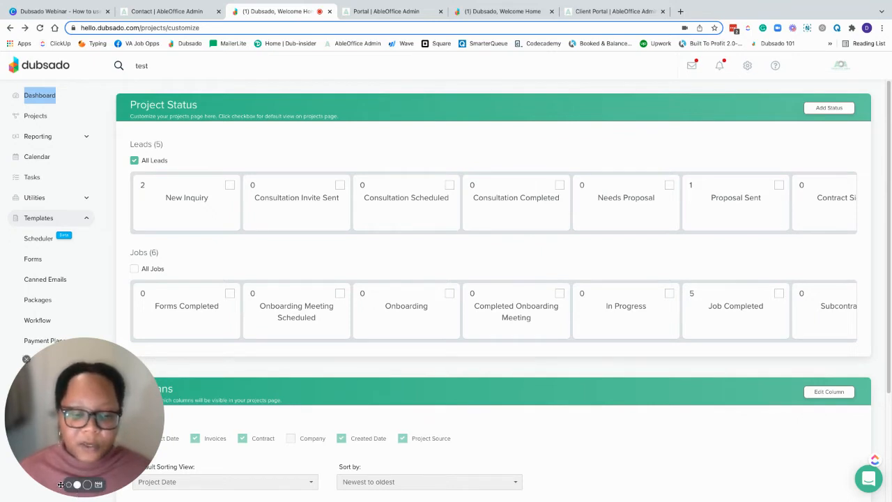
left_click(68, 486)
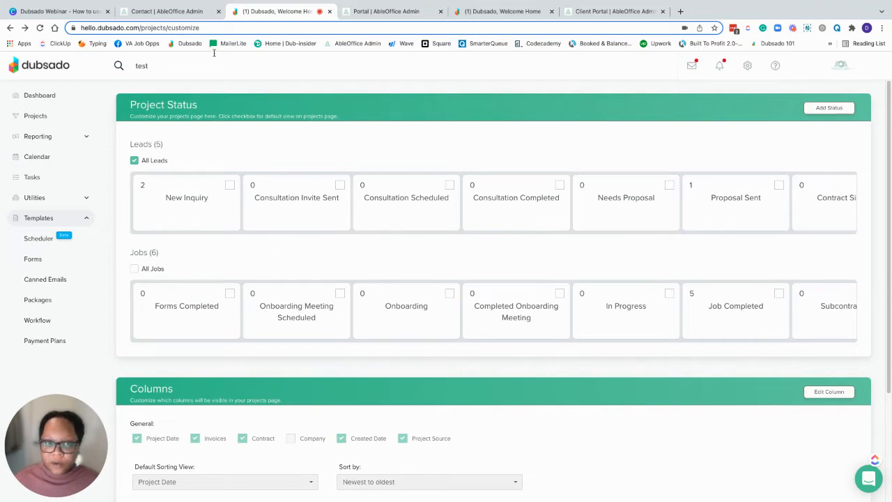
In the Contact page's discovery call scheduler, choose the 9:00 AM slot on Monday, January 31, 2022 and continue to the form
left_click(140, 12)
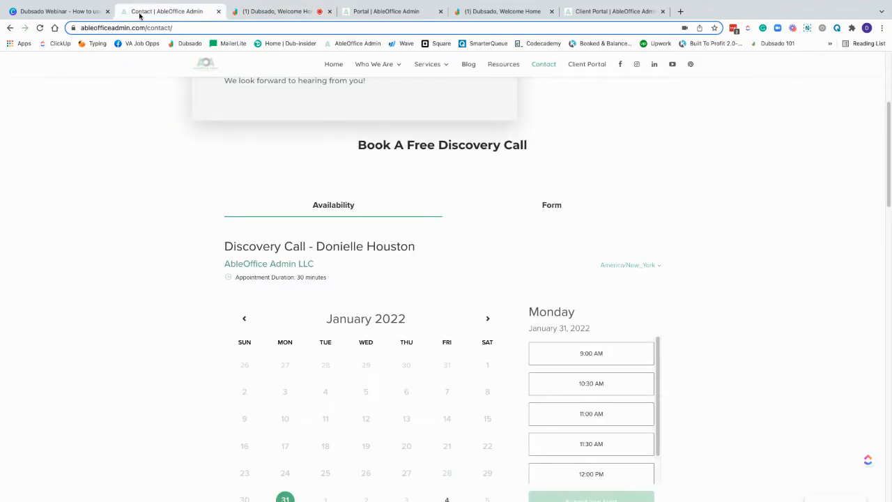
scroll(411, 334, "down", 3)
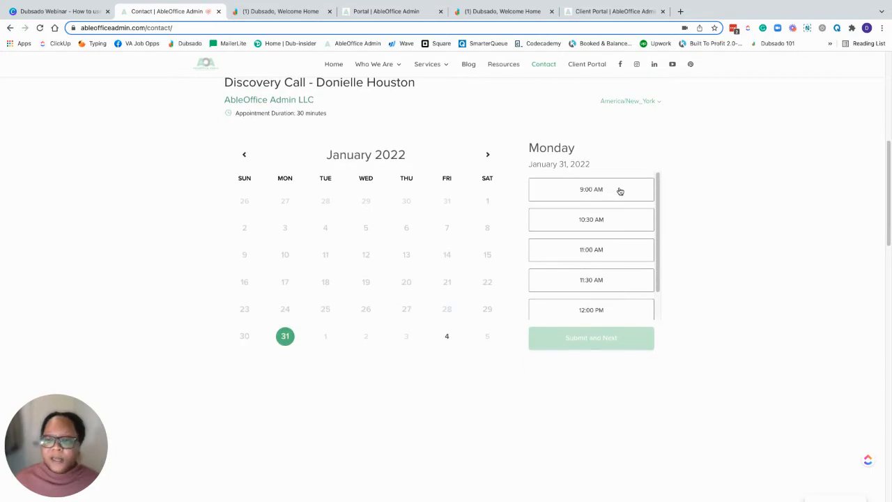
left_click(620, 191)
left_click(623, 343)
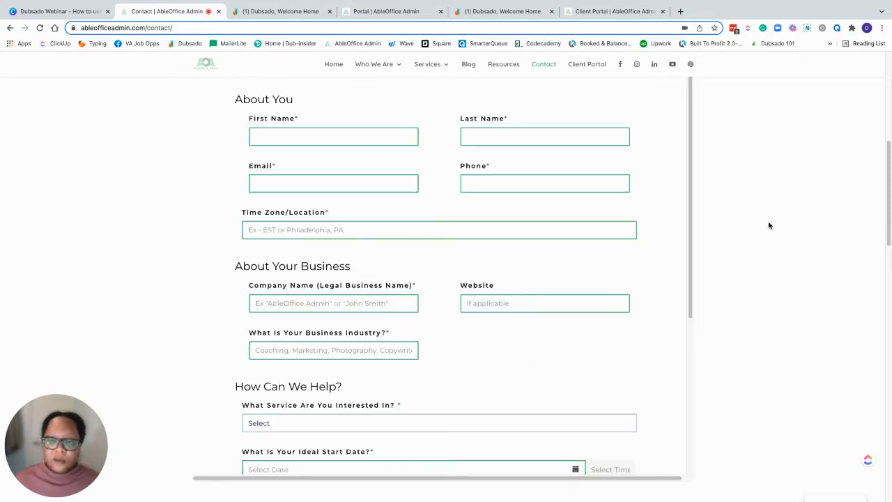
Look through the scheduler form's business and service questions and the Leave Us A Message form further down the Contact page
scroll(213, 293, "up", 1)
scroll(445, 244, "down", 2)
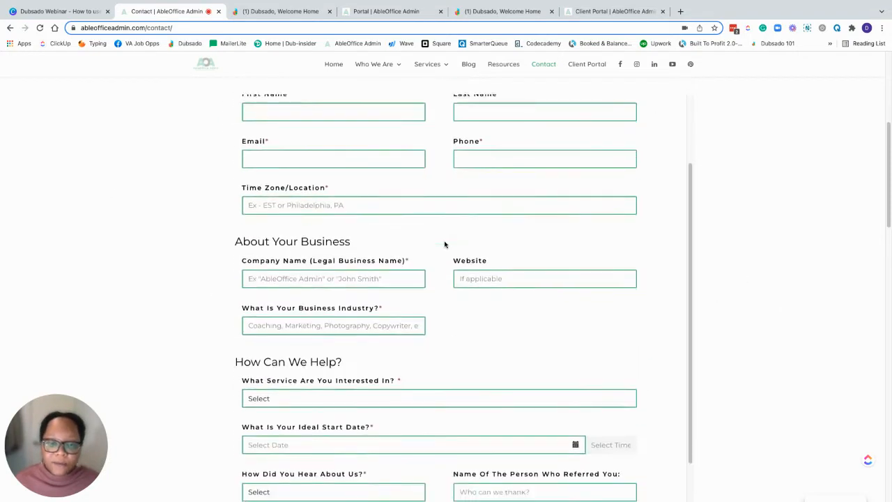
scroll(445, 244, "down", 2)
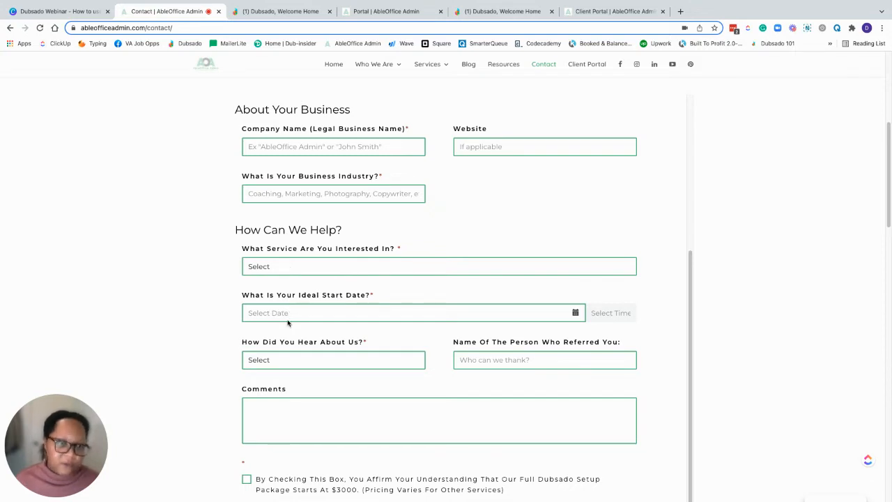
scroll(593, 261, "down", 5)
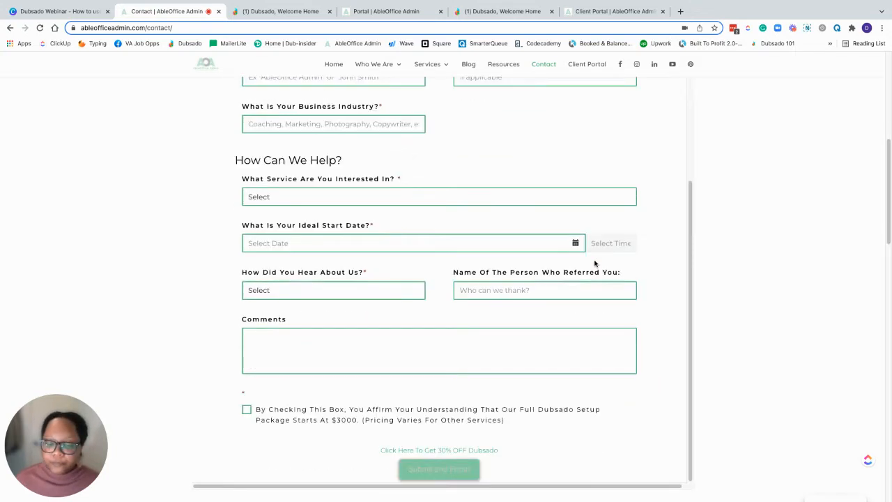
scroll(432, 225, "up", 3)
scroll(804, 221, "down", 10)
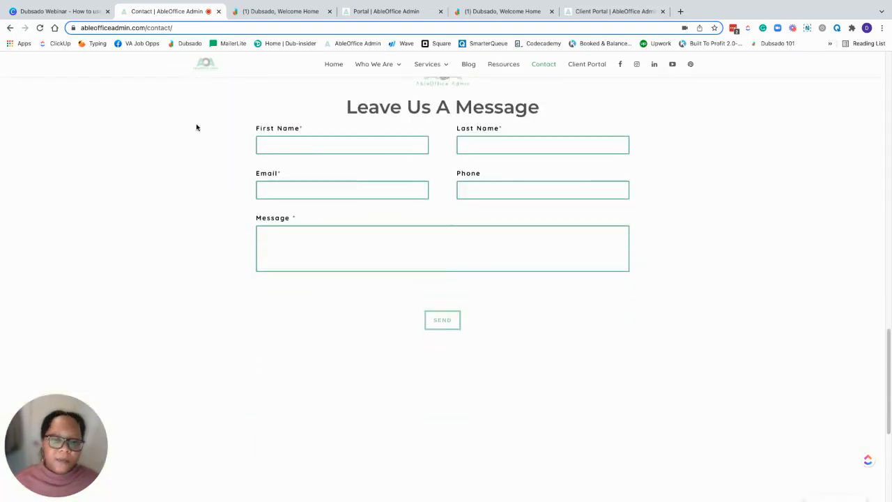
scroll(753, 236, "up", 5)
scroll(754, 236, "up", 5)
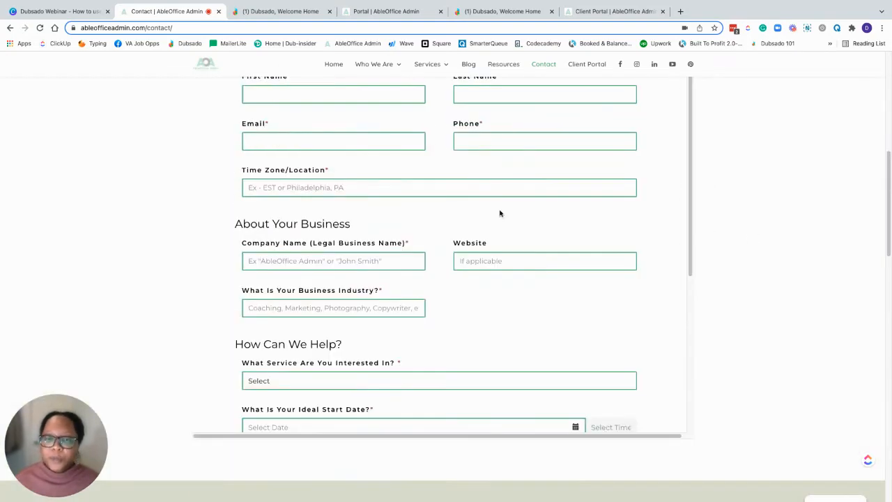
Search Dubsado's projects and clients for "test" and open the Test project
left_click(269, 10)
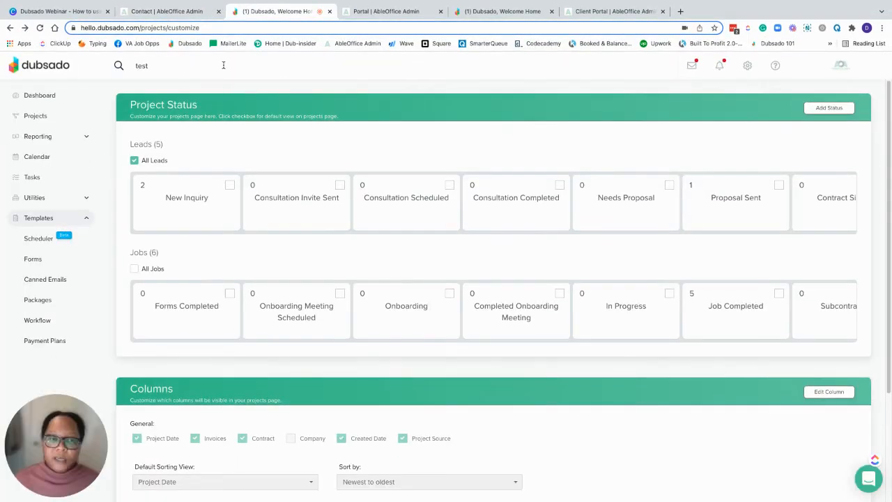
double_click(223, 88)
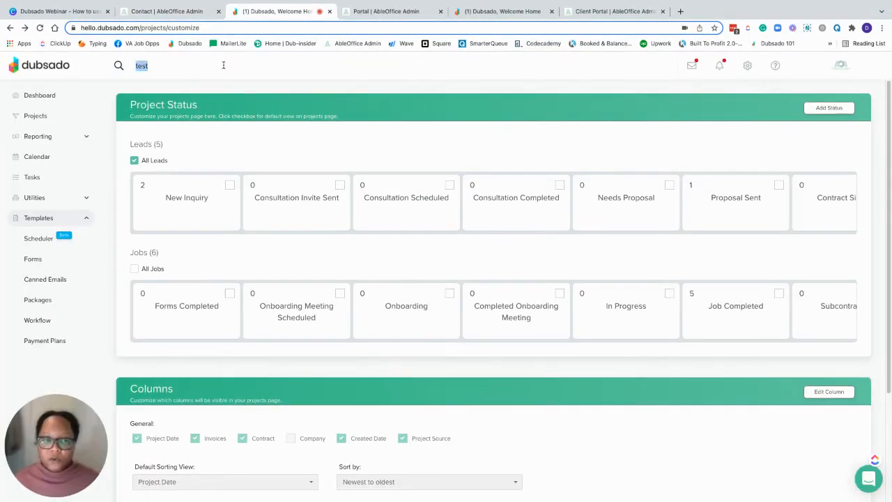
type("test")
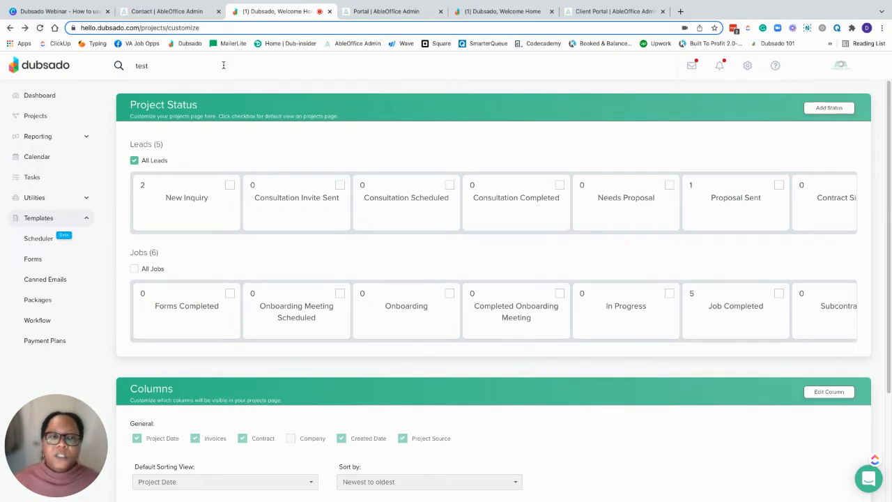
double_click(212, 66)
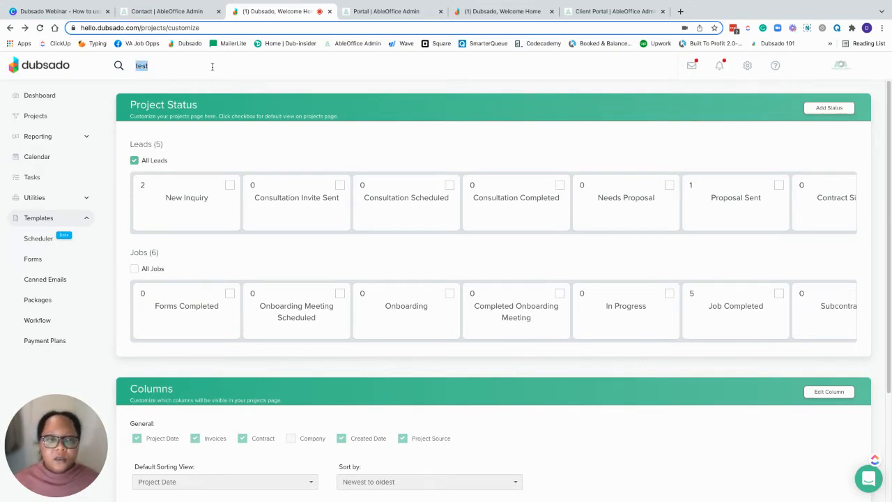
key("BackSpace")
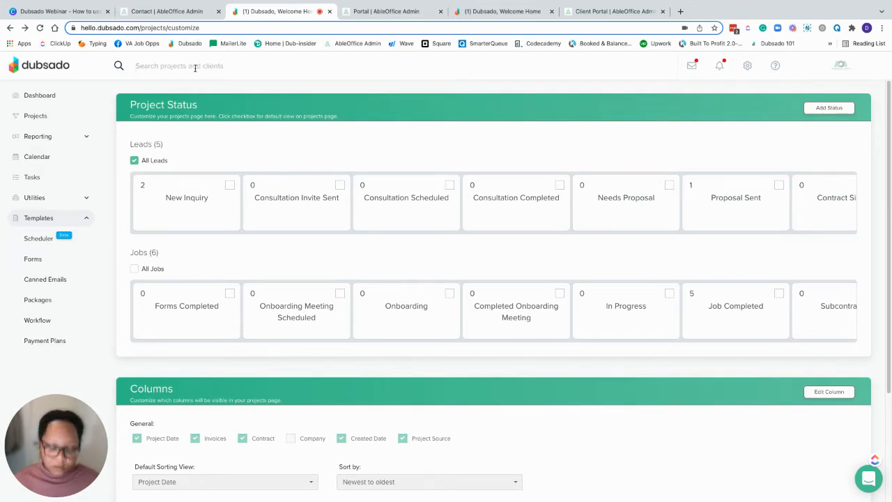
type("test")
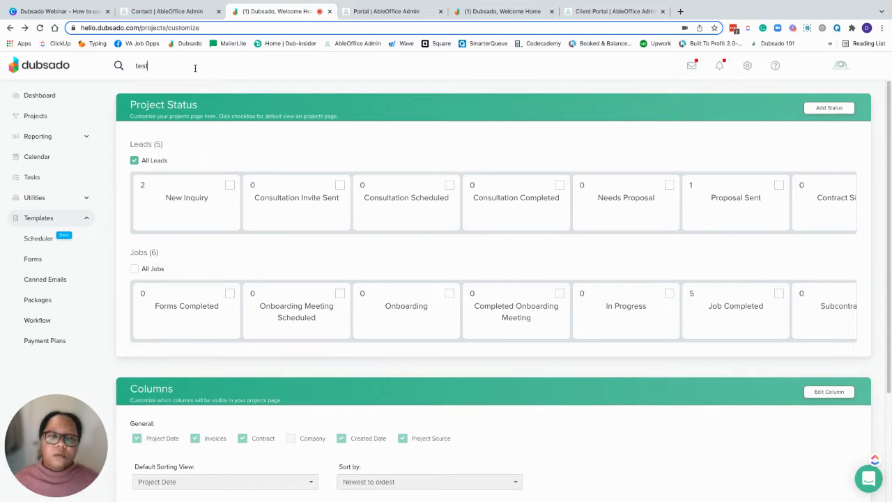
left_click(197, 115)
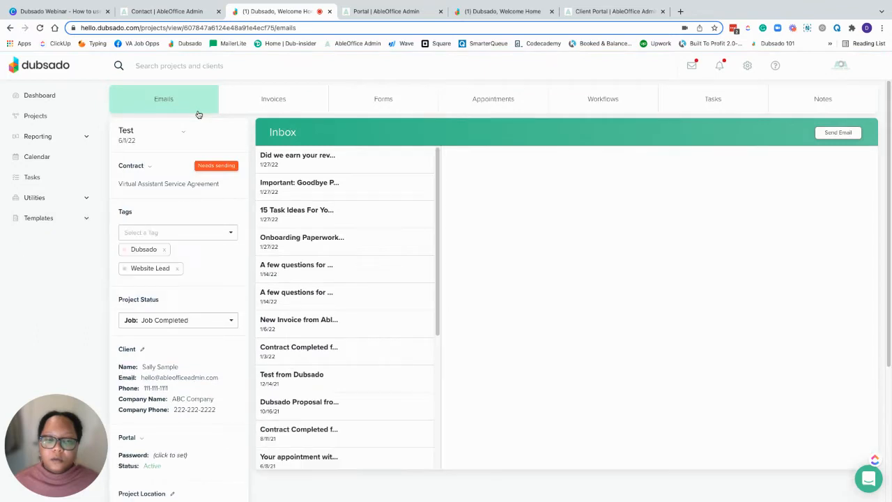
Move the form builder's browser tab beside the other Dubsado tab, and display the VA Leads workflow from the workflow templates there
left_click(491, 12)
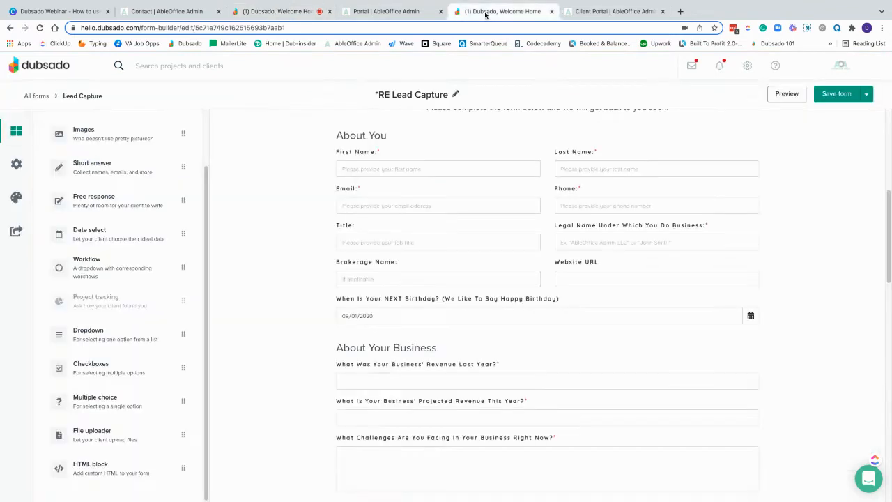
left_click_drag(495, 12, 375, 12)
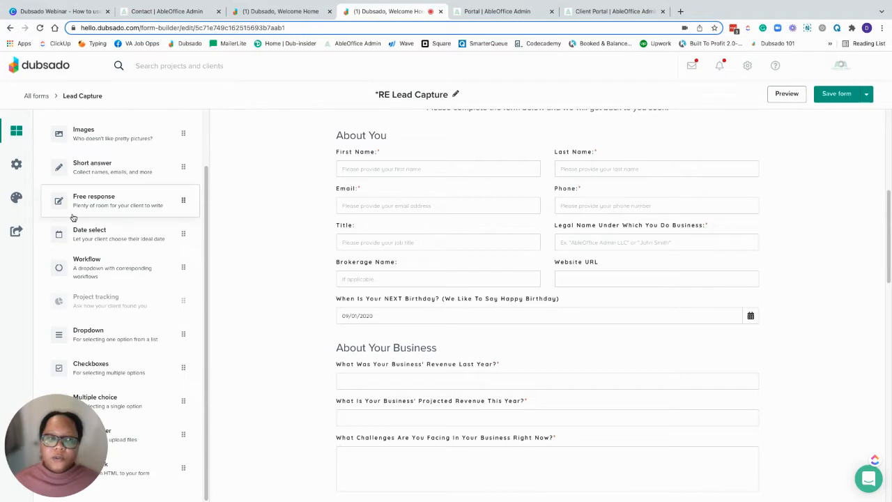
left_click(37, 97)
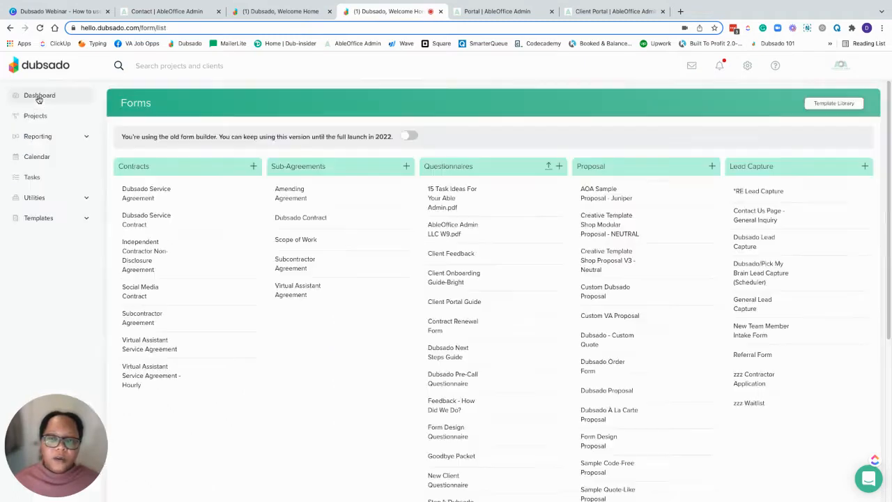
left_click(60, 325)
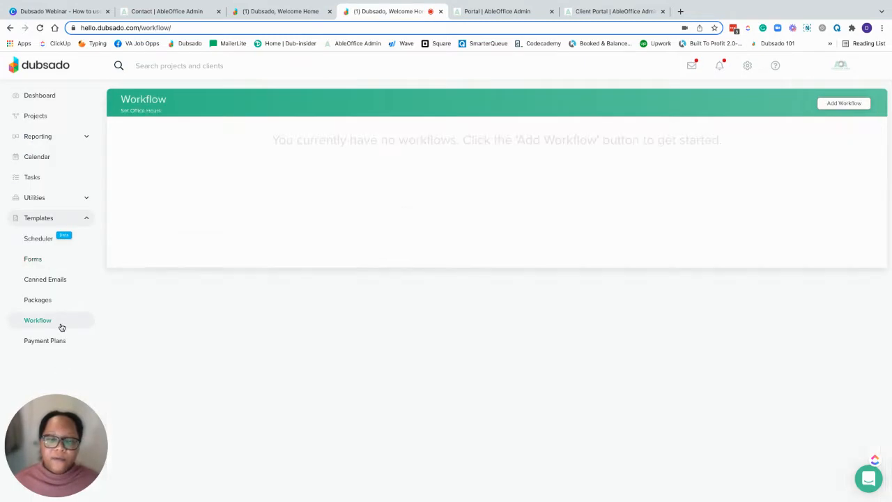
scroll(177, 295, "down", 3)
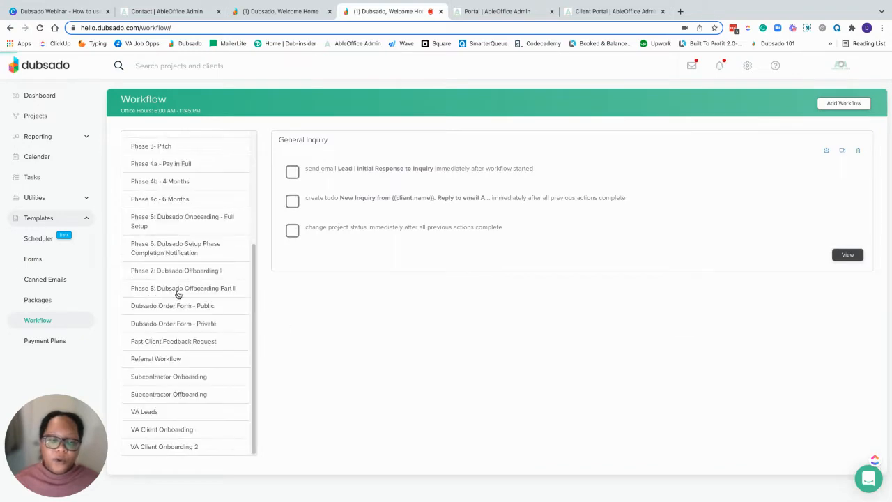
left_click(187, 411)
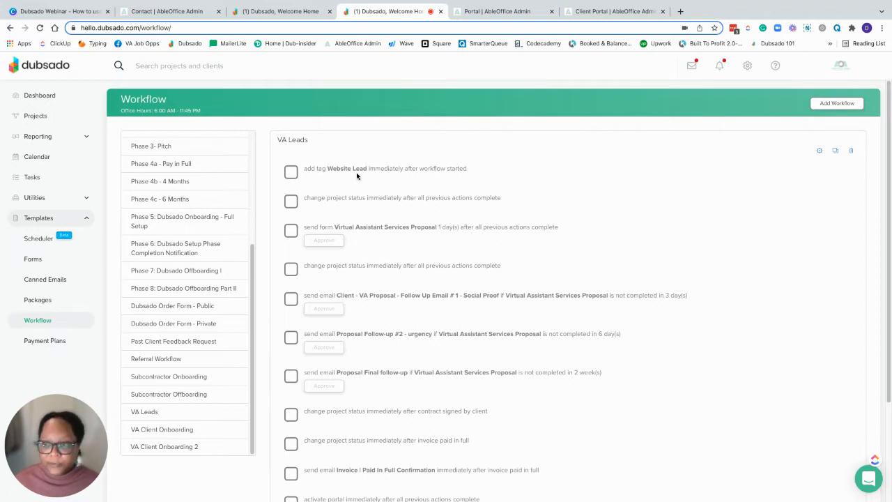
Open the VA Leads workflow for editing and inspect its first Change Project Status action, leaving it without changes
left_click(820, 151)
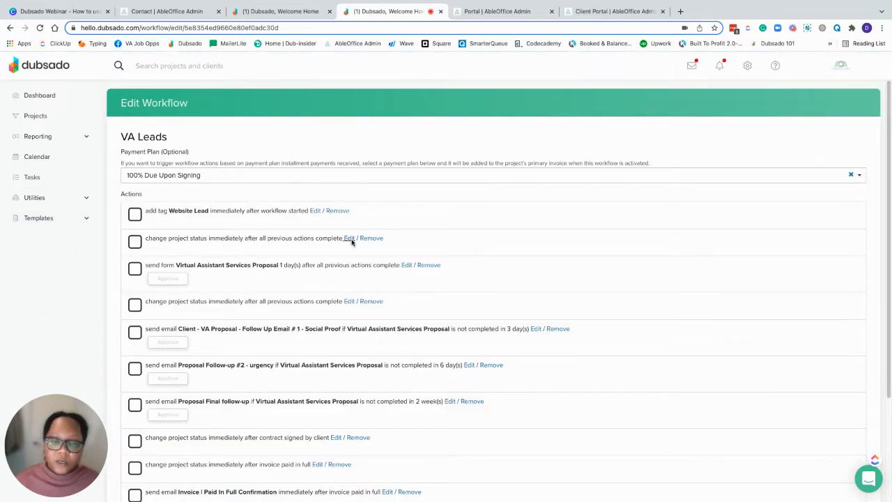
left_click(352, 240)
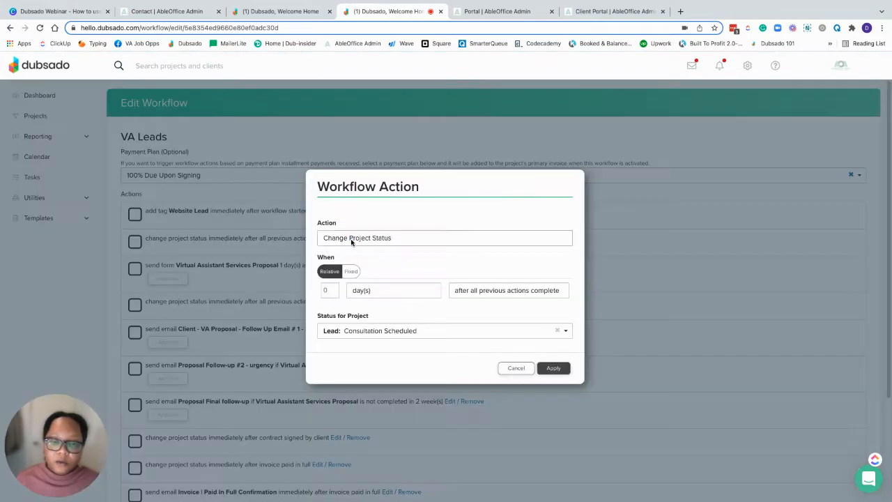
left_click(516, 368)
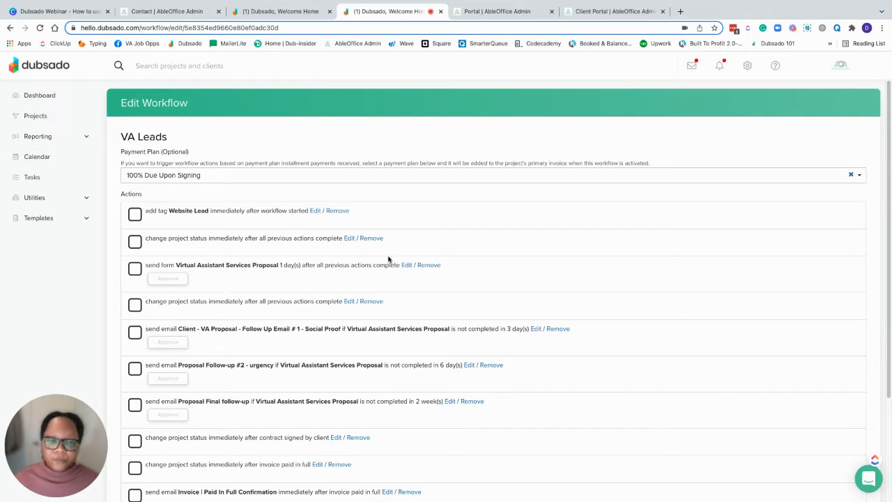
Close the Contact page and open the Virtual Assistant Services Proposal from the Test project's forms for editing
left_click(149, 17)
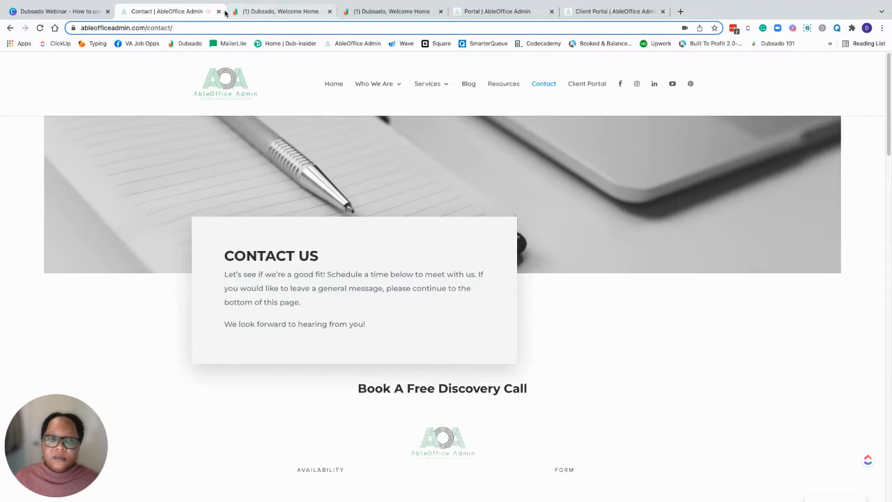
left_click(218, 11)
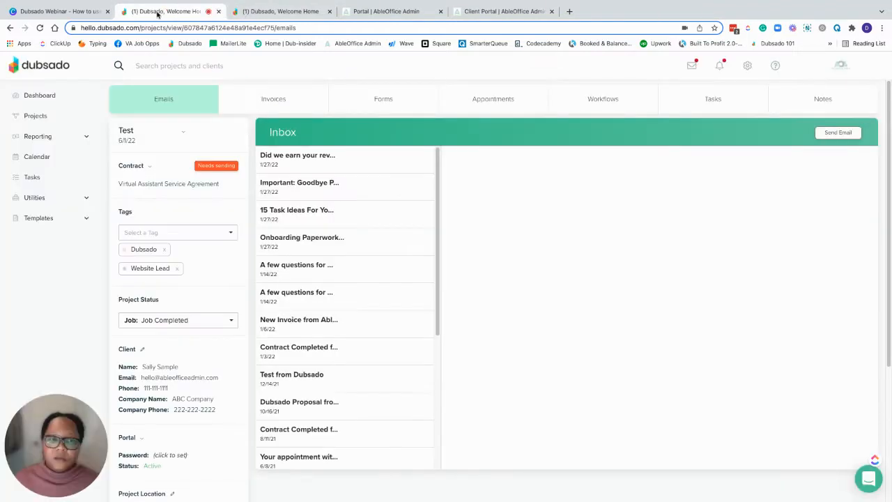
left_click(394, 99)
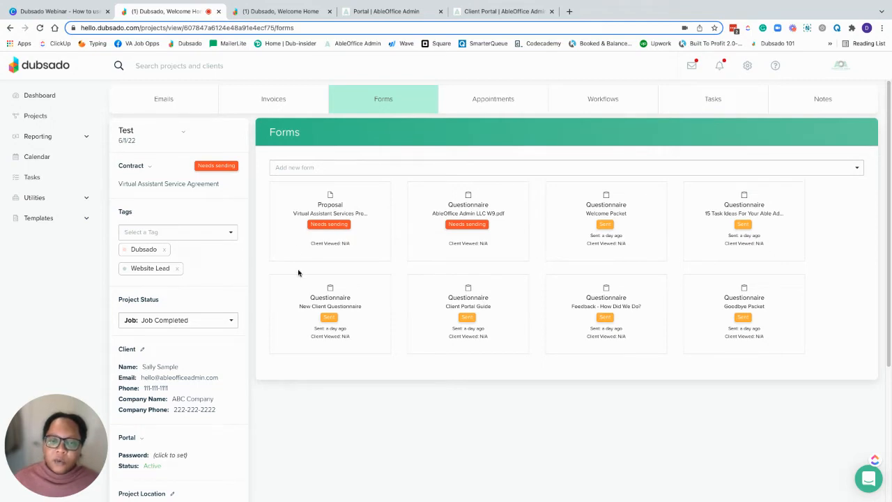
mouse_move(333, 215)
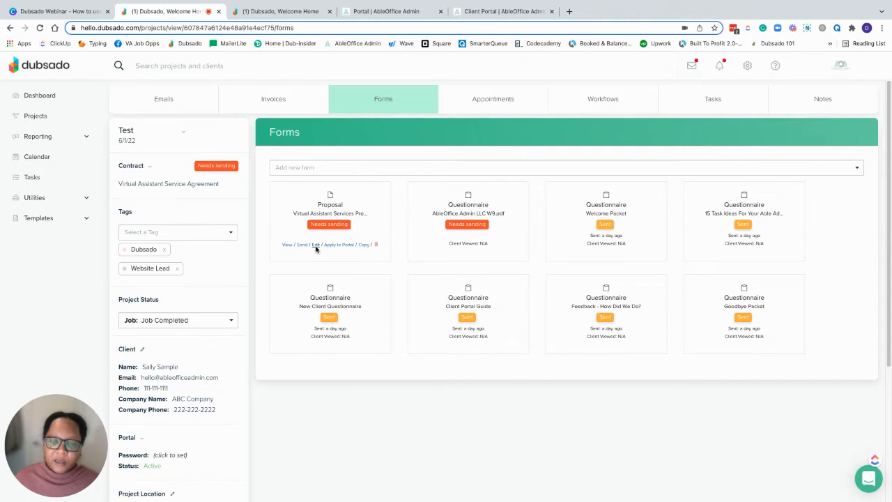
left_click(316, 245)
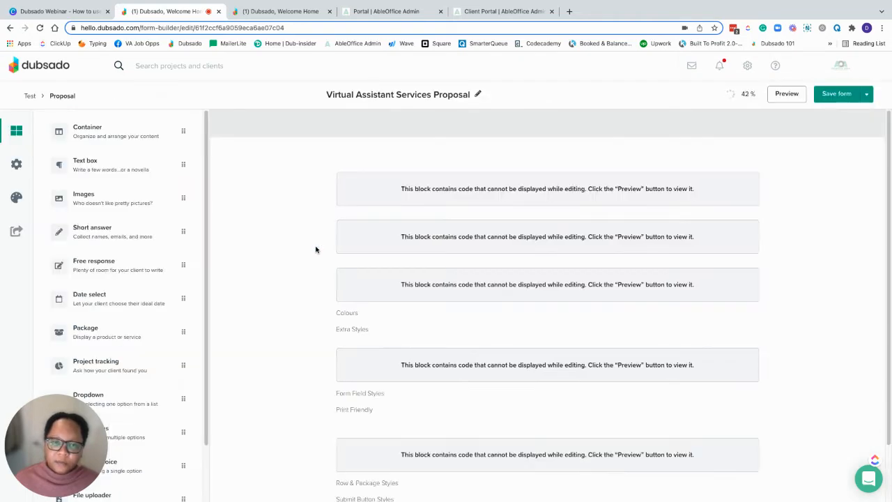
Look through the proposal's cover image, client greeting text and welcome section with the owner's introduction
scroll(757, 267, "down", 2)
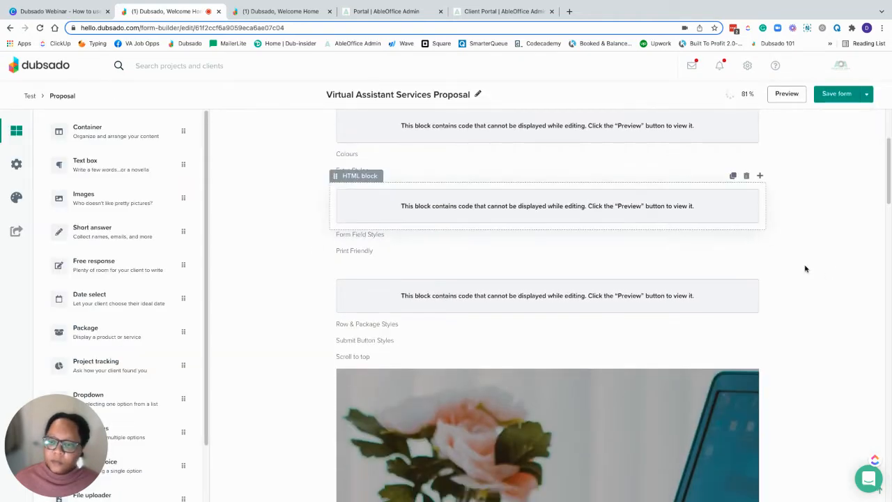
scroll(809, 299, "down", 5)
scroll(809, 301, "up", 3)
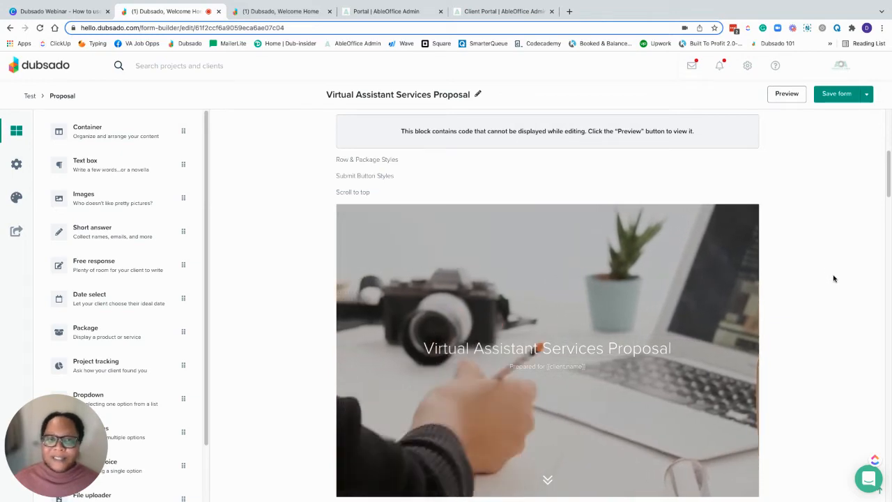
scroll(833, 278, "down", 3)
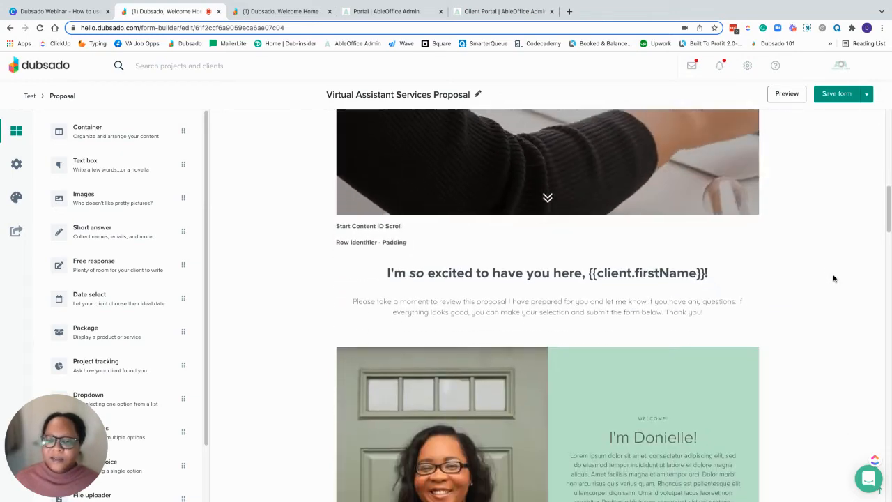
scroll(834, 278, "up", 2)
scroll(826, 301, "down", 5)
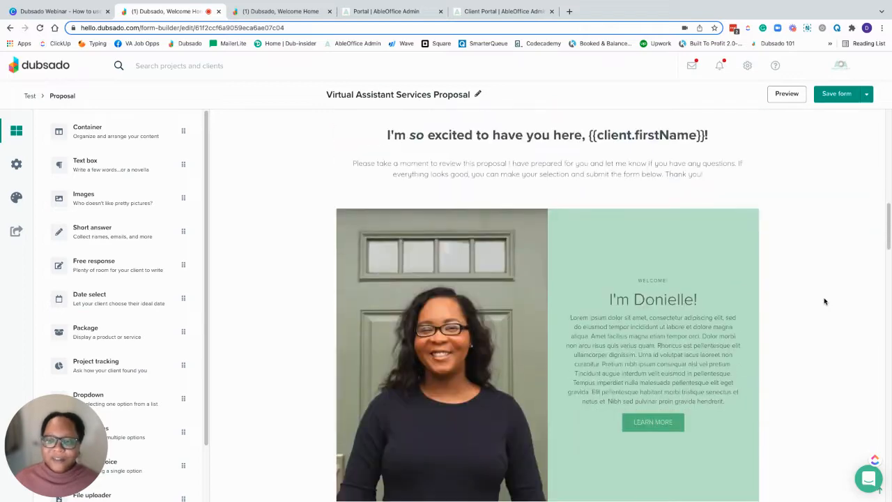
scroll(824, 301, "down", 1)
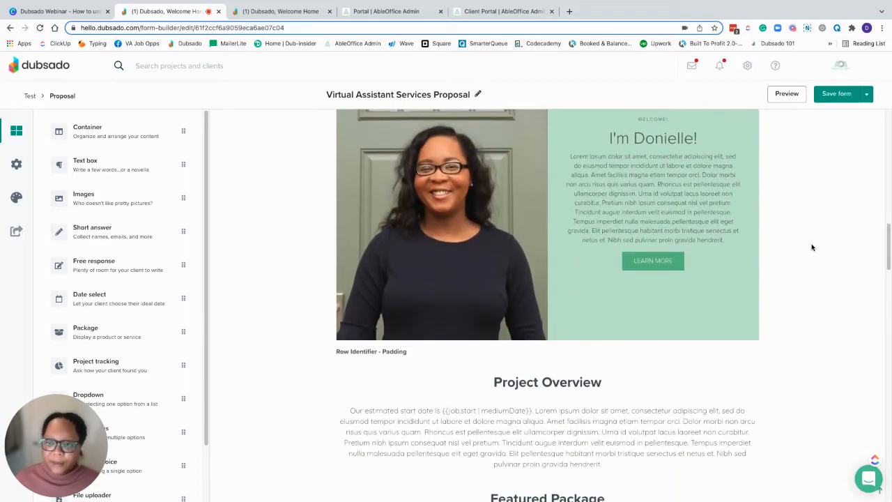
scroll(811, 247, "up", 1)
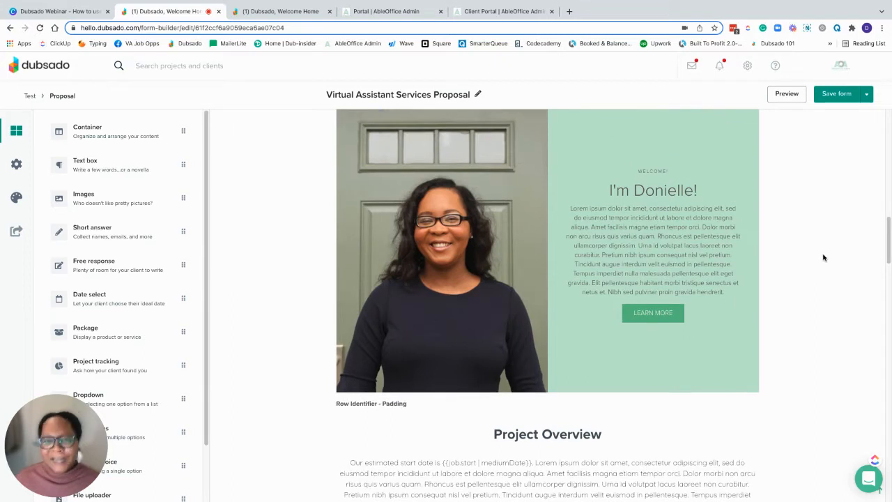
scroll(802, 265, "up", 2)
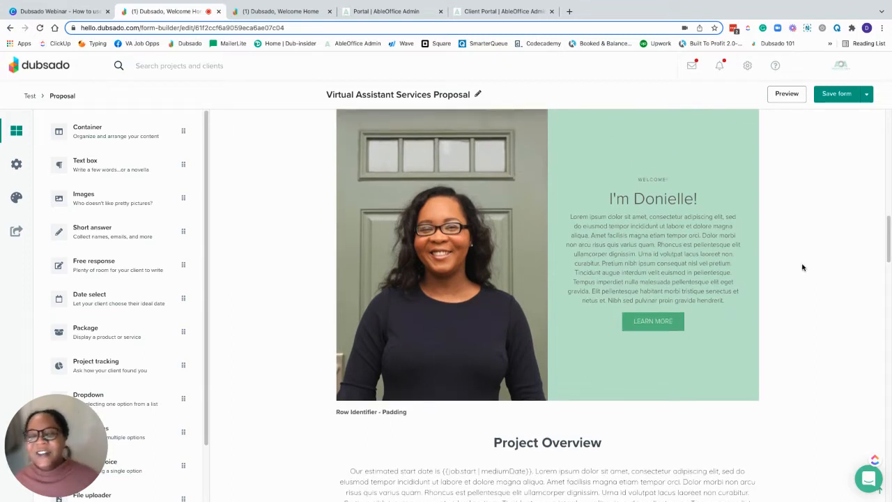
scroll(800, 283, "up", 4)
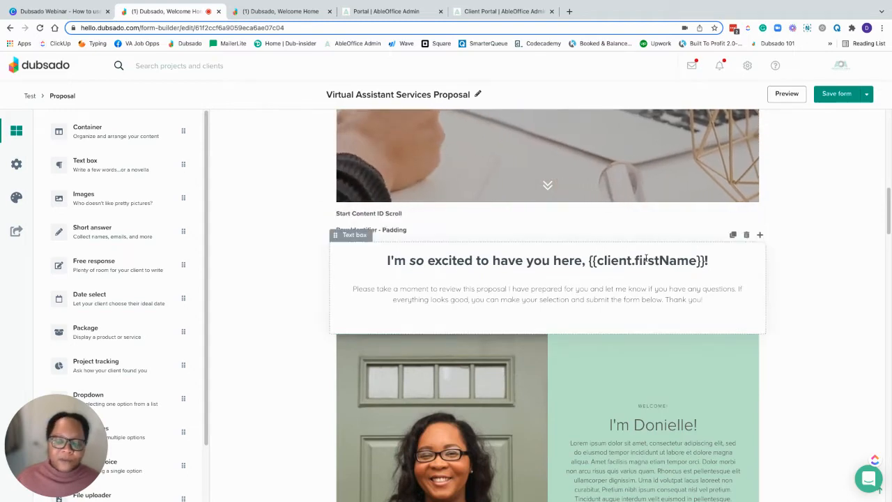
scroll(880, 281, "down", 2)
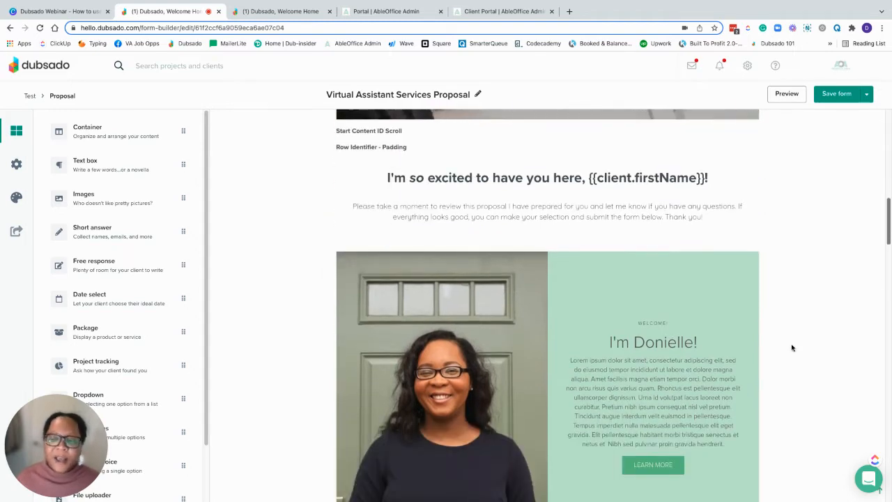
scroll(675, 394, "down", 3)
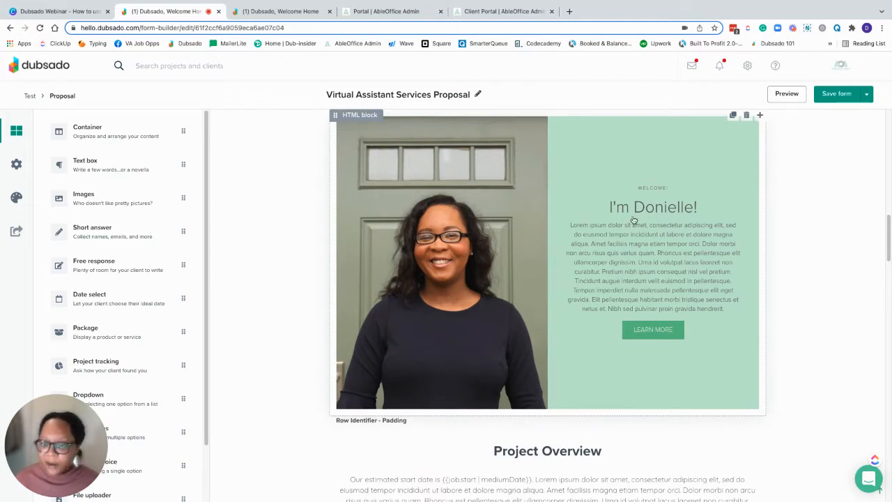
Review the proposal's Project Overview, the featured Silver Plan package and the Bronze, Gold and Platinum plans under Other Options
scroll(801, 307, "down", 4)
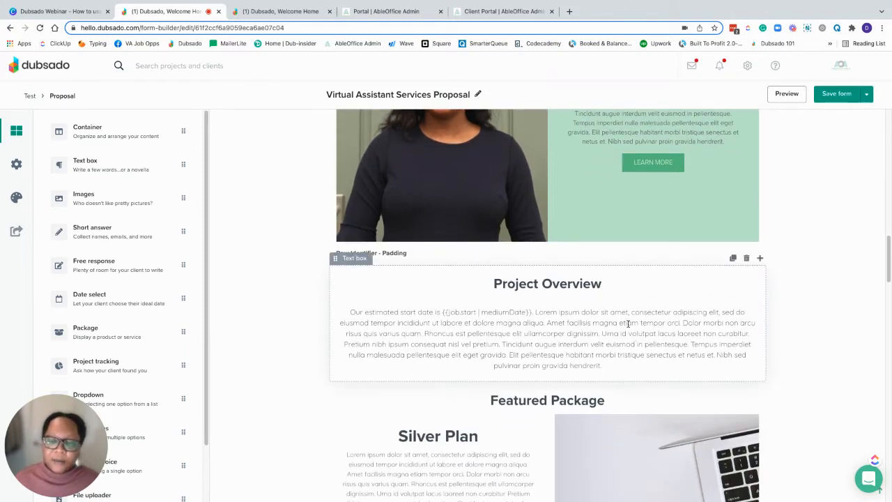
scroll(649, 333, "down", 1)
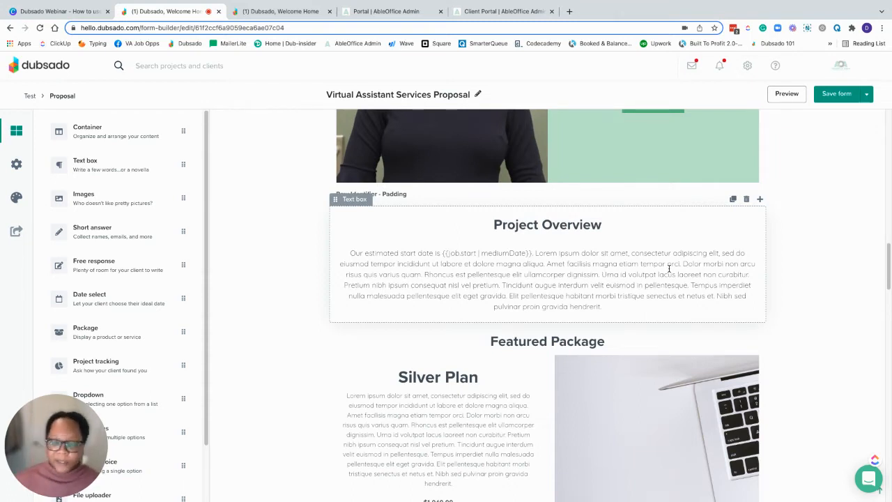
scroll(869, 265, "down", 2)
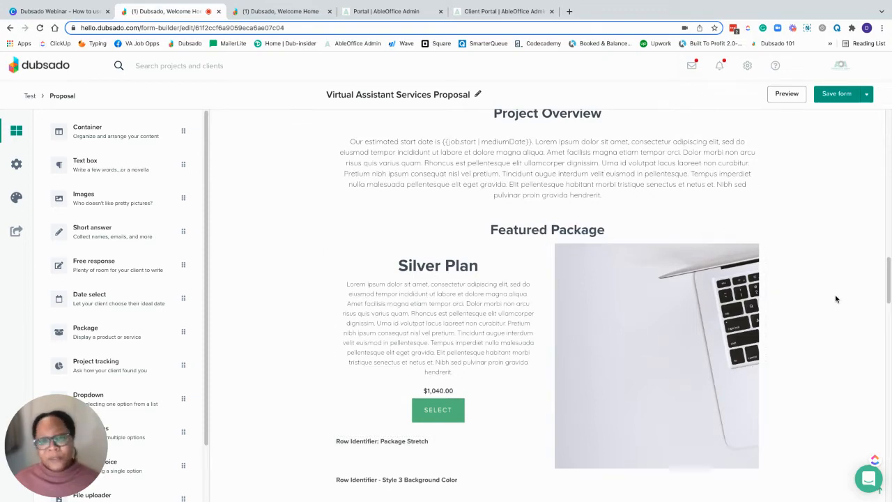
scroll(802, 315, "down", 6)
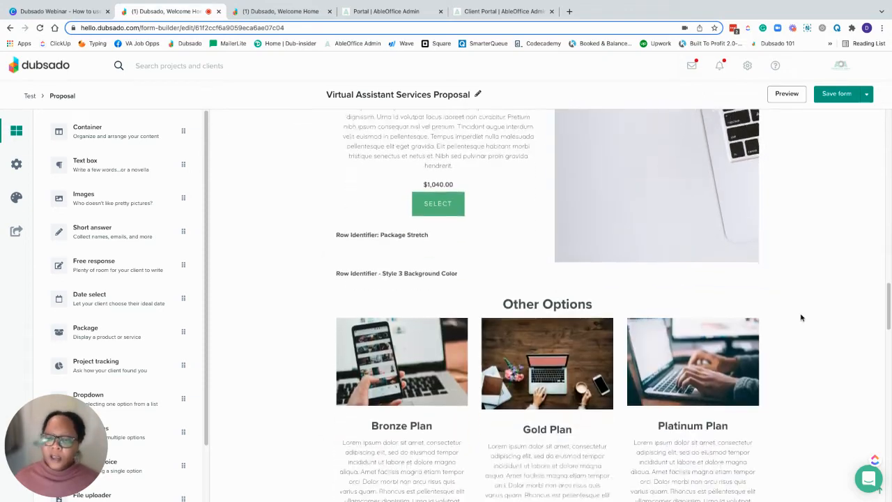
scroll(810, 287, "up", 4)
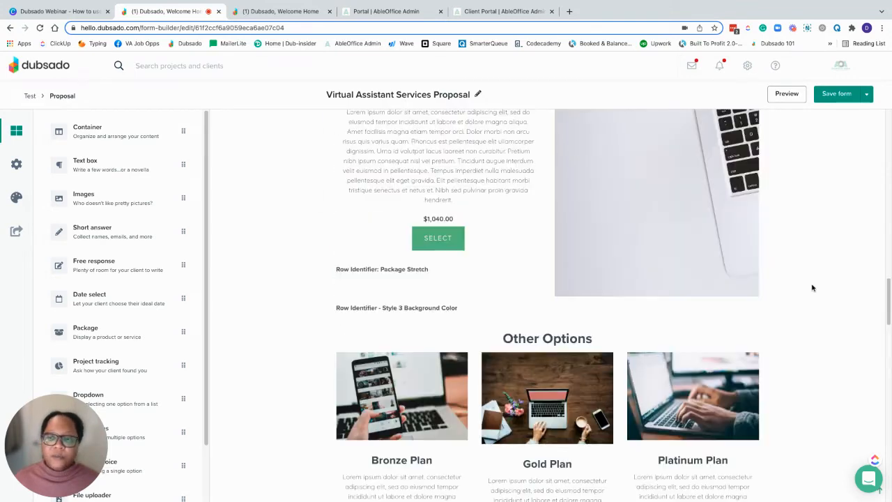
scroll(810, 283, "up", 3)
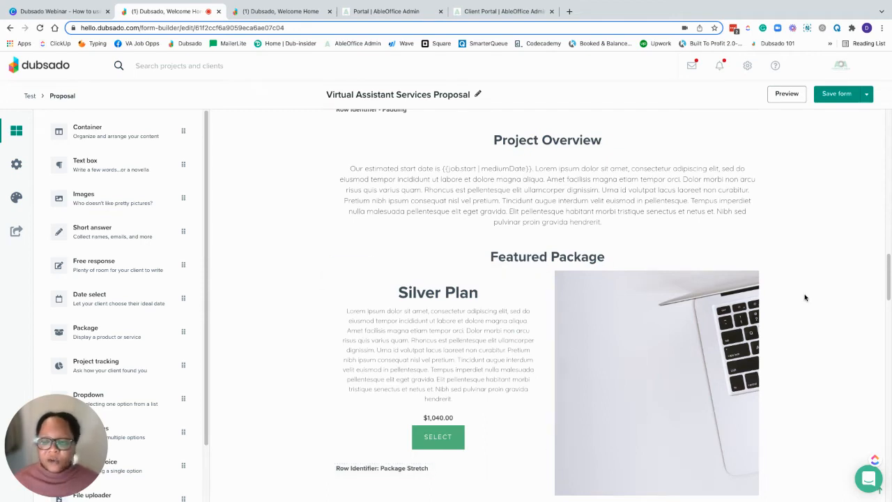
scroll(805, 295, "down", 1)
scroll(833, 302, "down", 2)
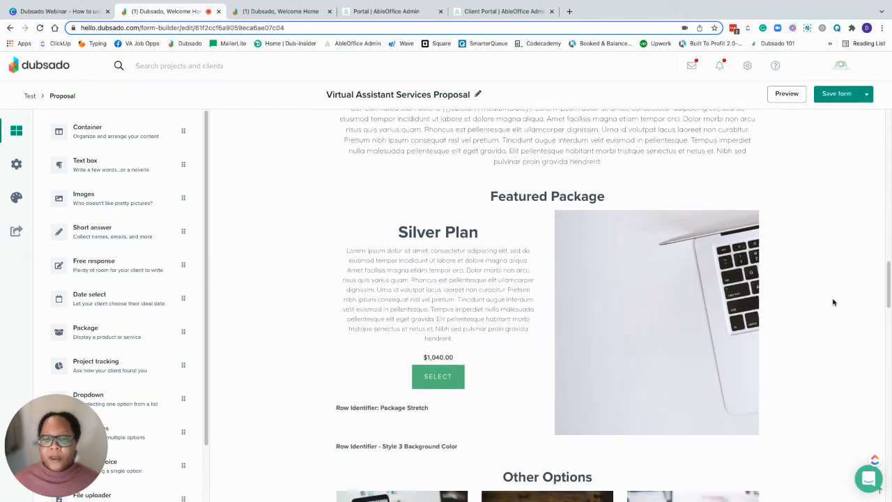
scroll(833, 302, "down", 4)
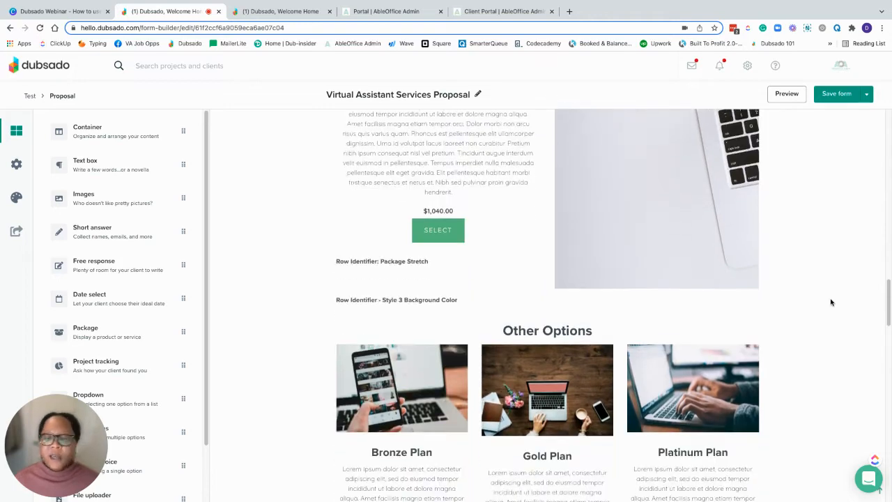
scroll(814, 319, "down", 4)
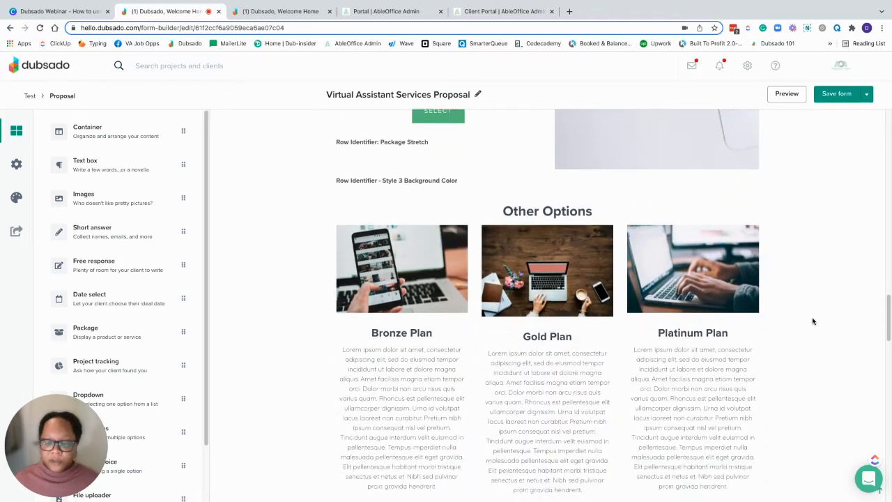
scroll(813, 319, "up", 5)
scroll(813, 319, "down", 2)
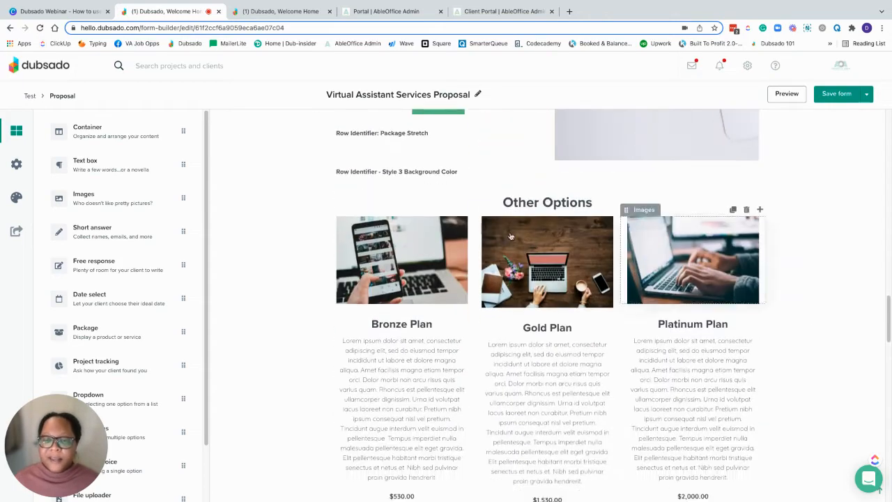
Examine the proposal from Next Steps through the FAQs and closing section, inspecting the First Name field's settings in Your Details
scroll(780, 340, "down", 6)
scroll(780, 341, "down", 5)
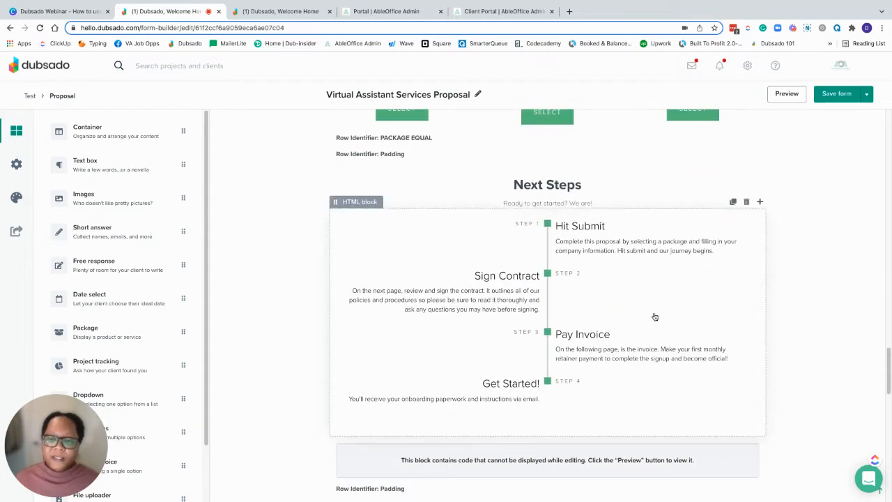
scroll(816, 322, "down", 9)
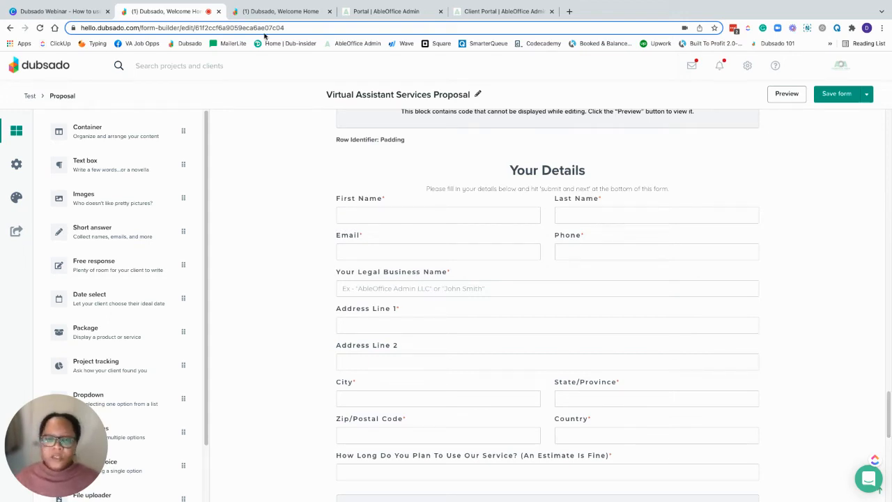
left_click(395, 216)
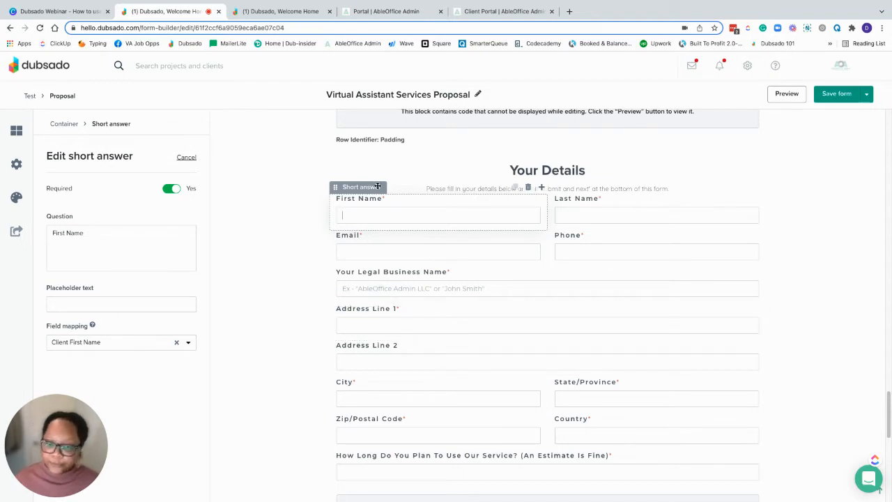
scroll(791, 269, "down", 1)
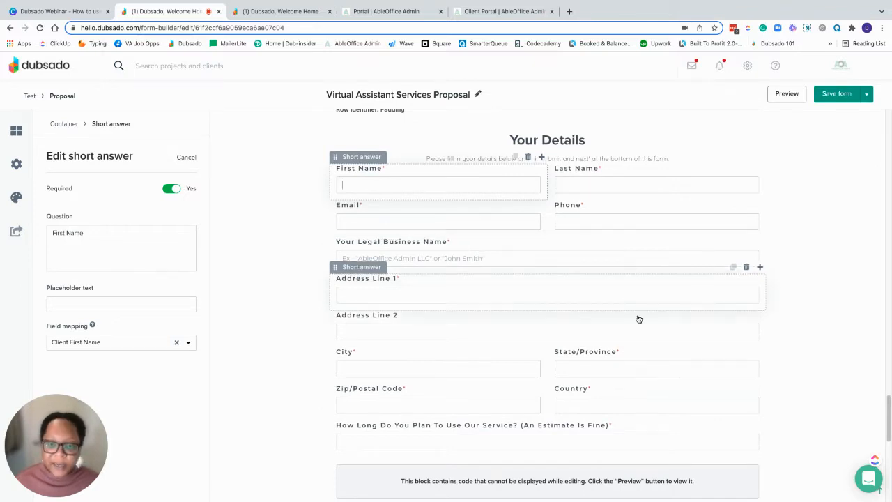
scroll(466, 303, "down", 3)
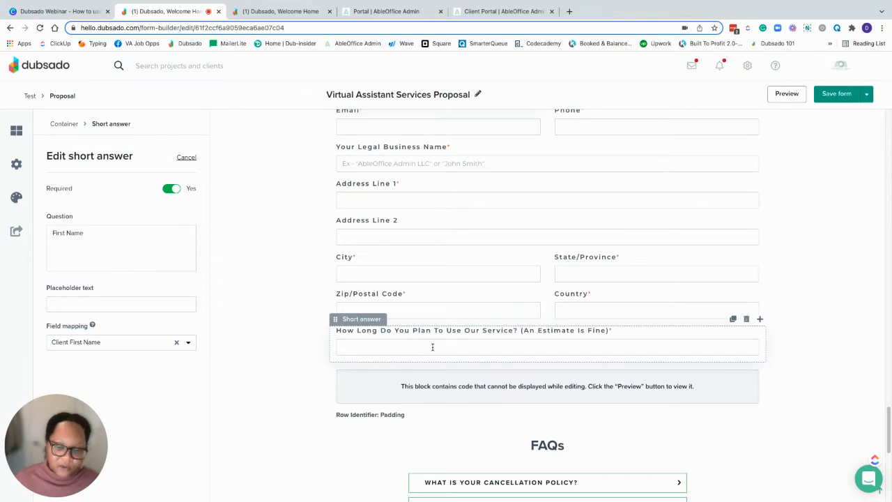
scroll(847, 317, "down", 5)
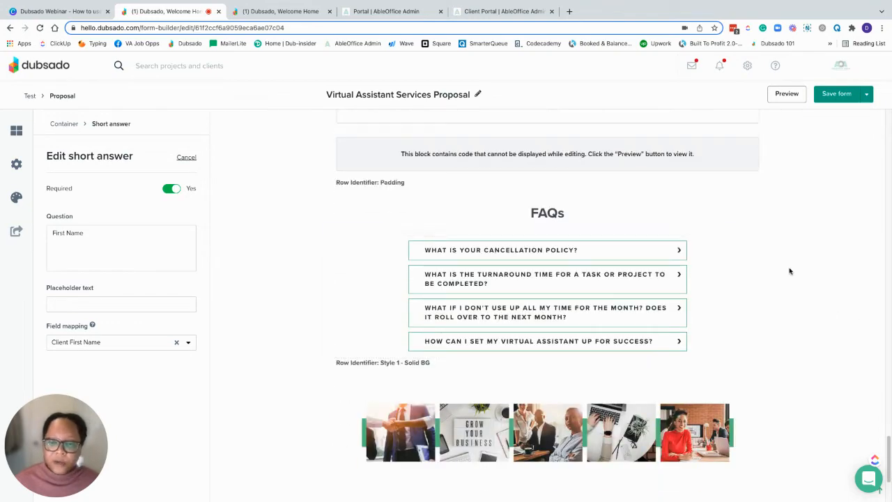
scroll(644, 282, "down", 10)
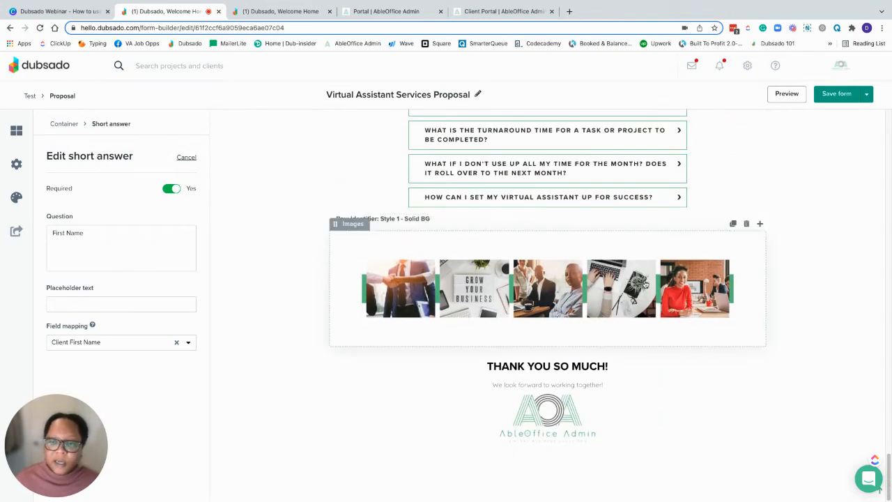
Display the proposal's form settings and review its contract, package selection and invoice options
scroll(645, 282, "up", 4)
left_click(12, 170)
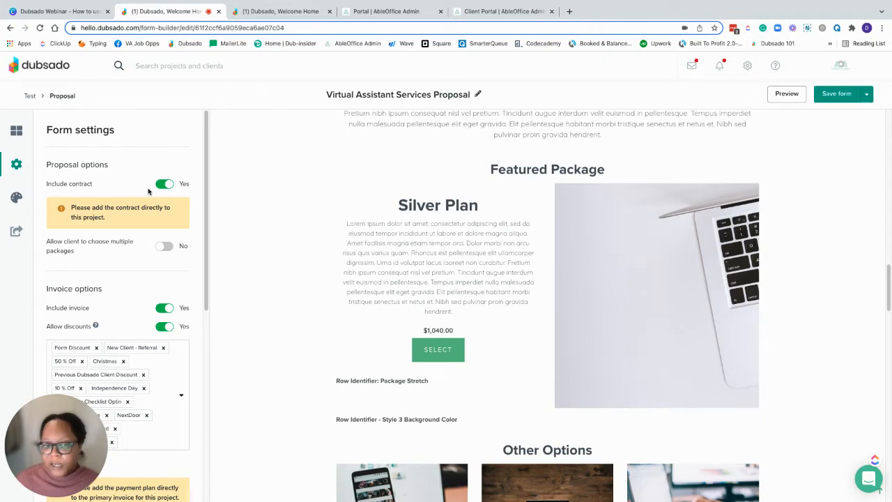
scroll(105, 184, "down", 1)
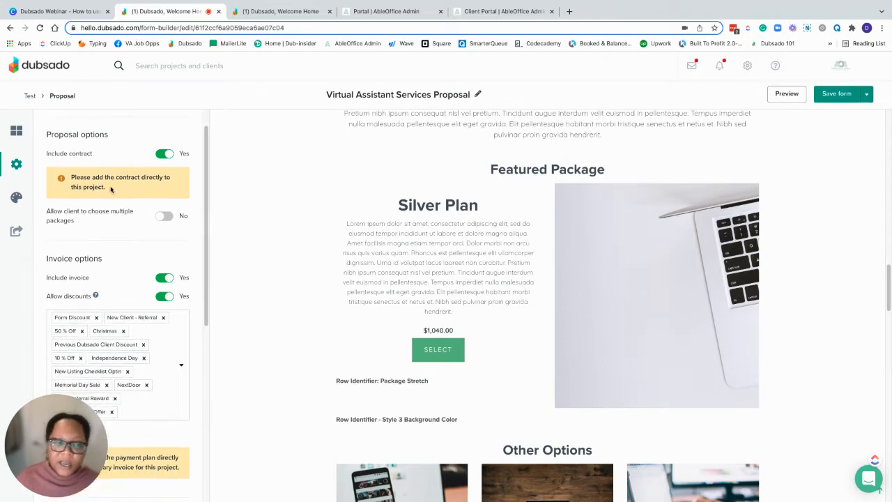
scroll(110, 190, "down", 1)
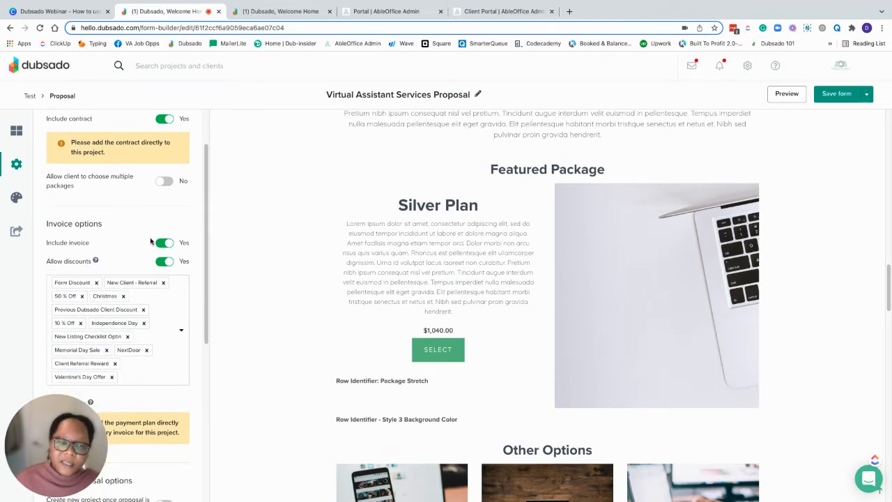
Review the proposal's payment plan, public proposal and expiration settings, and quit the form editor without saving
scroll(118, 263, "down", 6)
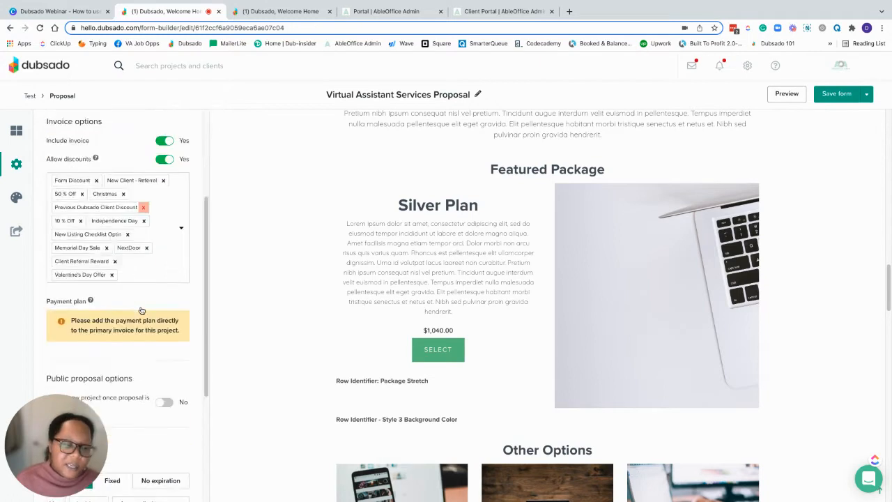
scroll(123, 262, "down", 1)
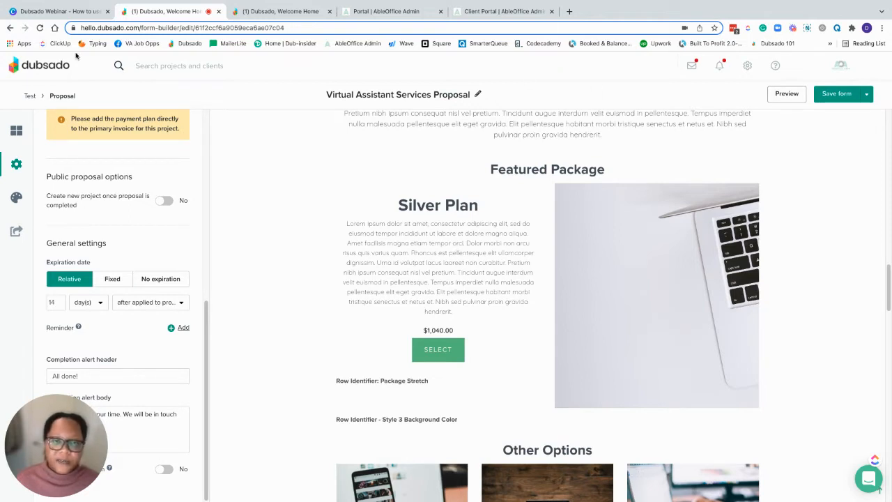
left_click(29, 97)
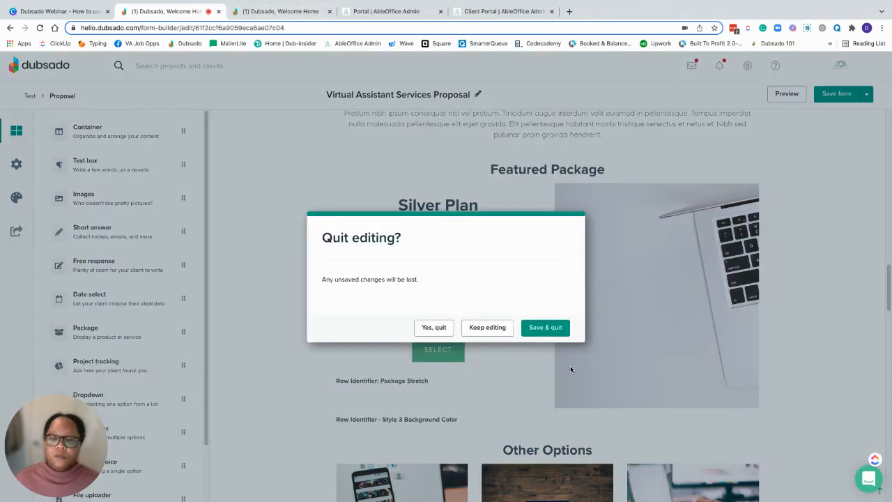
left_click(435, 327)
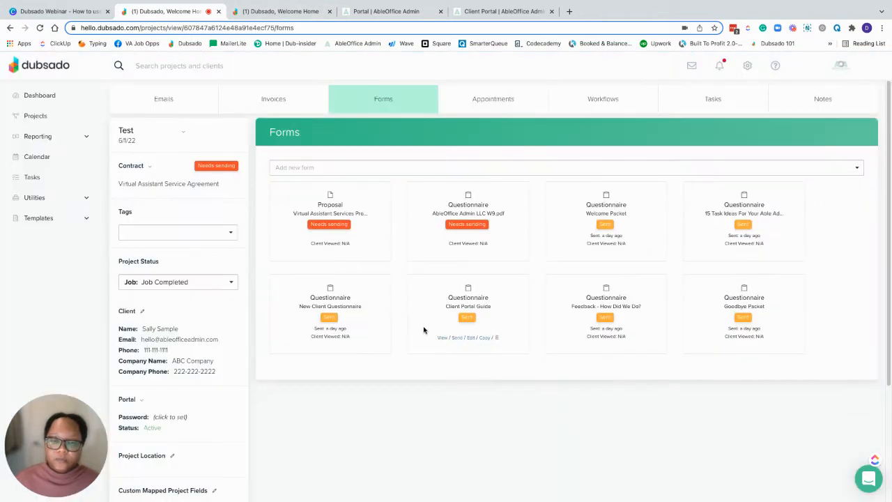
Preview the project's Virtual Assistant Services Proposal and open its client view on a separate page
mouse_move(301, 214)
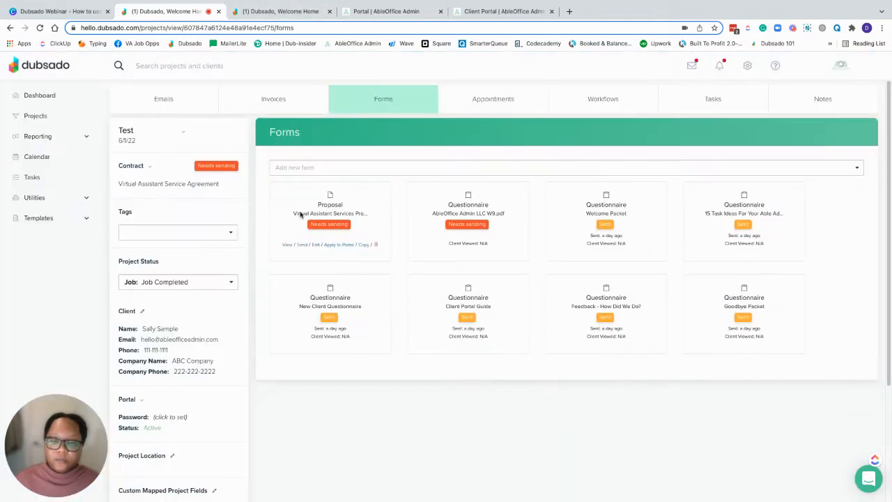
left_click(286, 245)
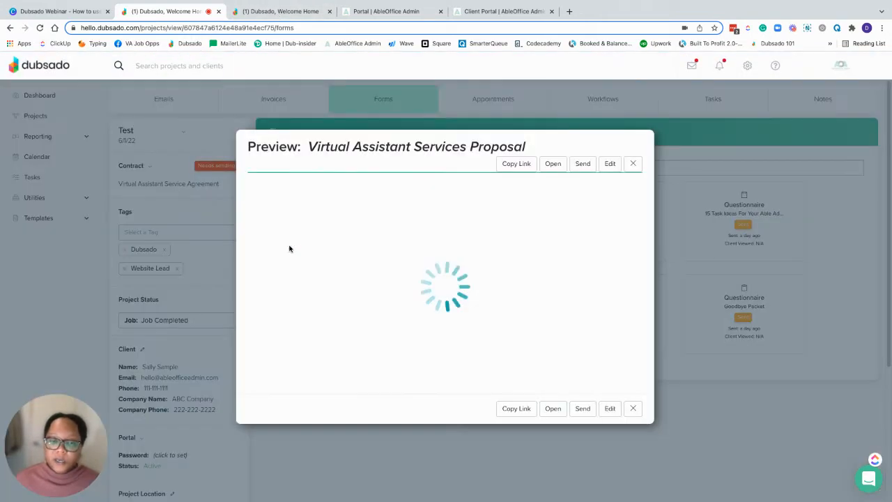
left_click(557, 164)
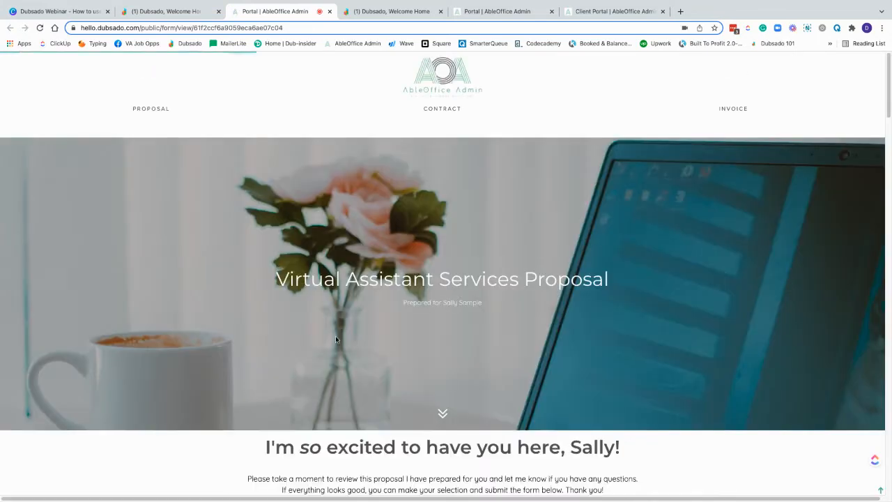
Look through the client view of the proposal from the cover and welcome section past the package plans to Client Love
scroll(261, 338, "down", 1)
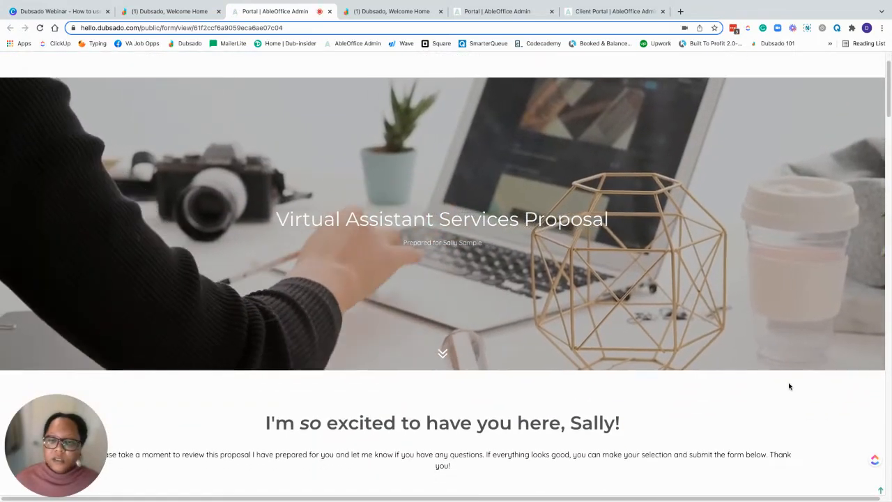
scroll(789, 386, "down", 3)
scroll(789, 386, "up", 4)
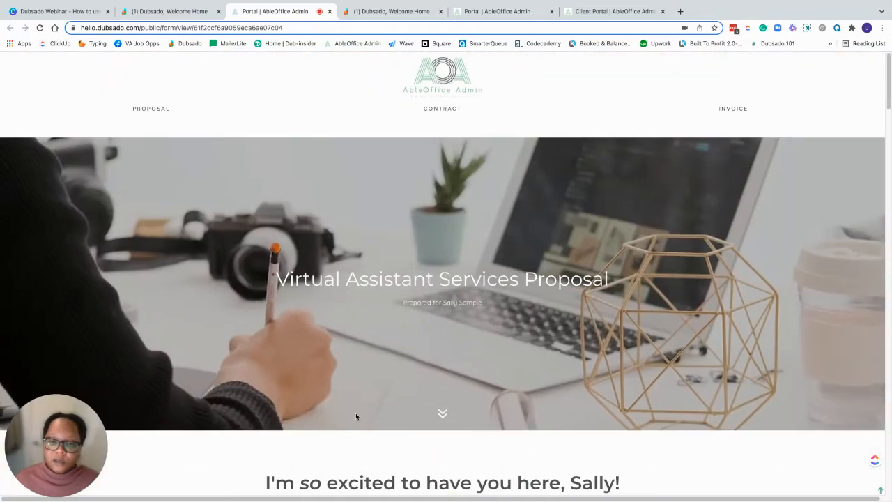
scroll(626, 338, "down", 5)
scroll(627, 338, "down", 8)
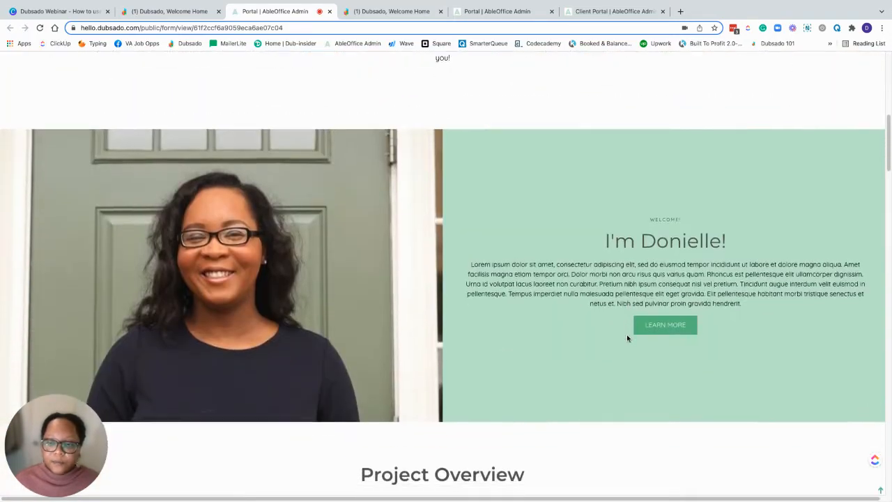
scroll(627, 339, "down", 2)
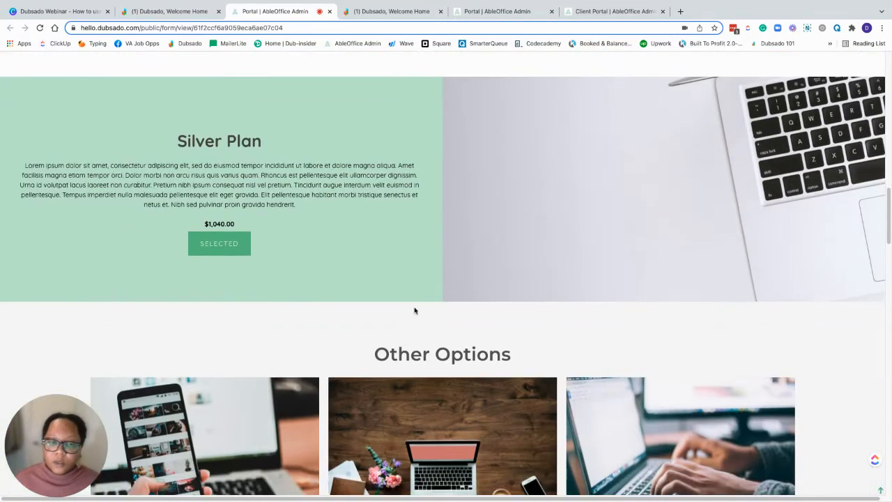
scroll(652, 249, "down", 8)
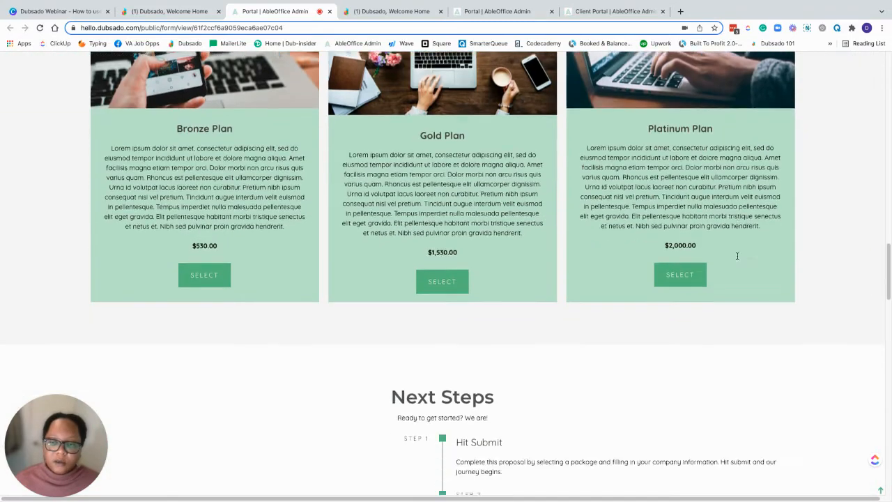
scroll(738, 257, "down", 12)
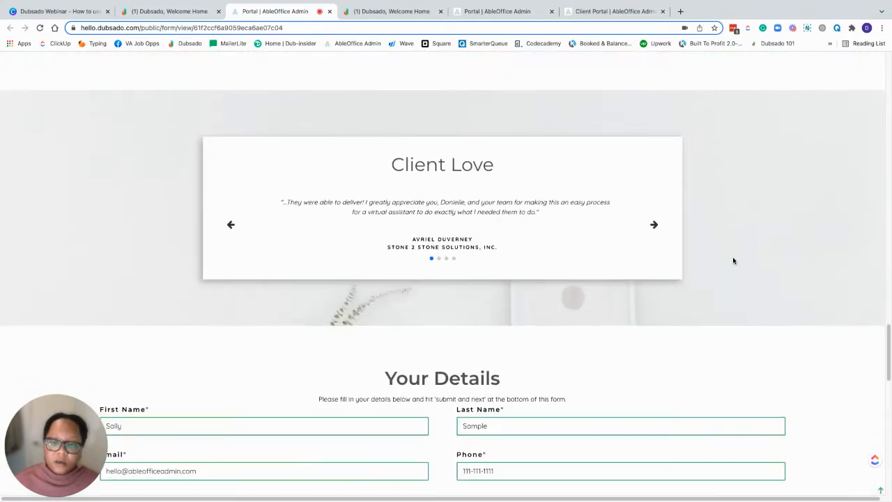
Examine the prefilled Your Details fields, the total, the FAQs and the closing section of the client's proposal
scroll(738, 237, "down", 2)
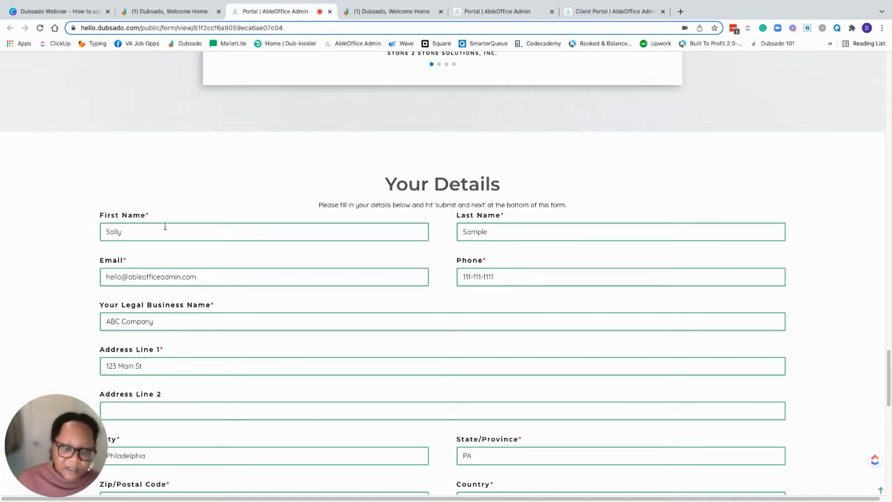
scroll(339, 273, "down", 3)
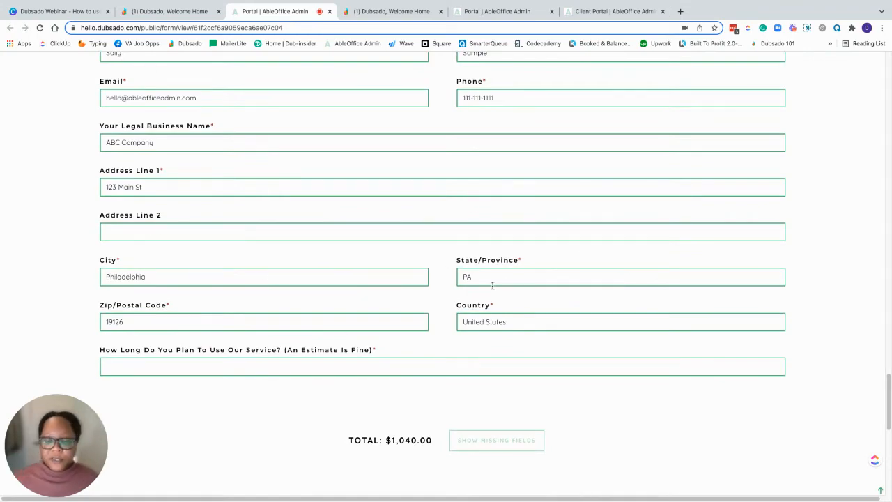
scroll(492, 283, "down", 6)
scroll(499, 283, "up", 9)
scroll(499, 283, "up", 20)
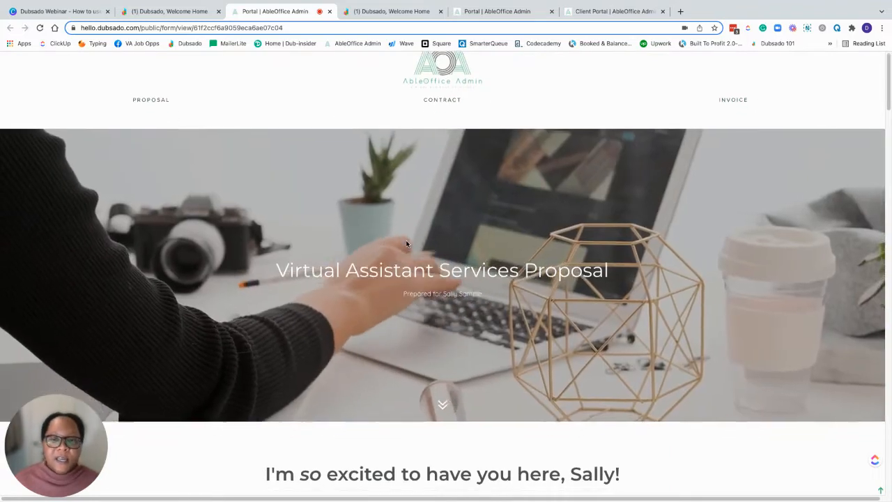
scroll(661, 313, "down", 20)
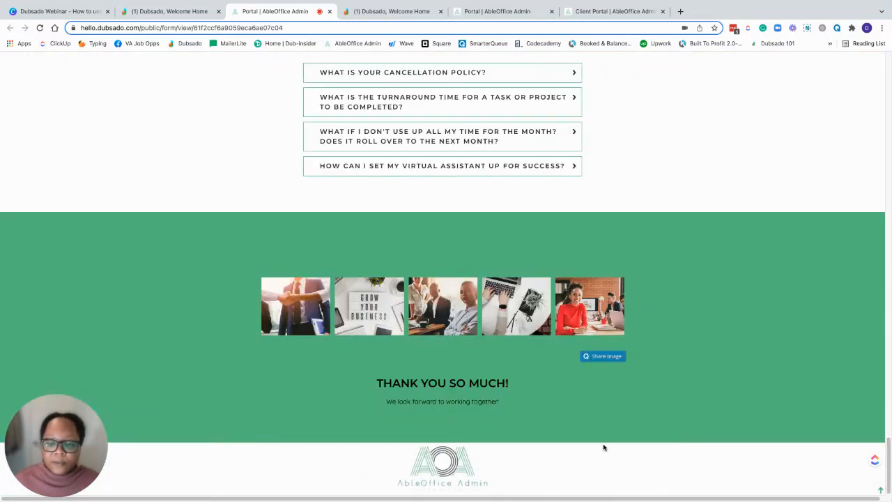
scroll(376, 334, "up", 20)
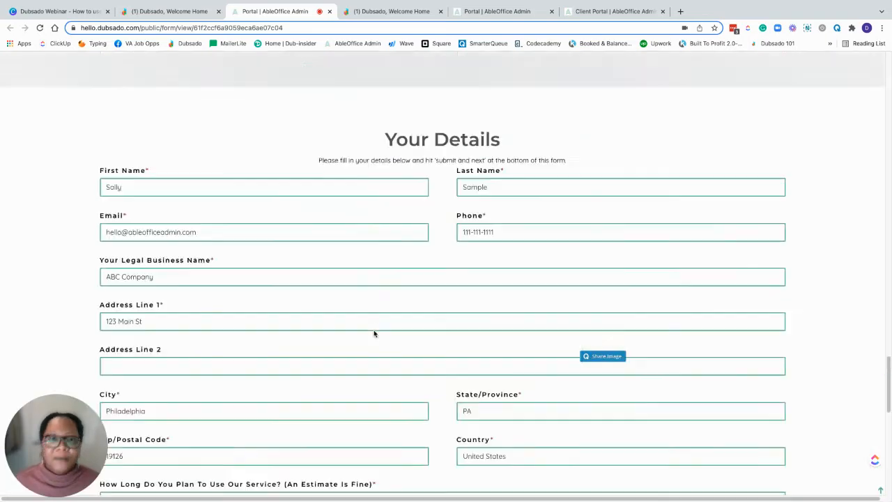
scroll(382, 339, "up", 4)
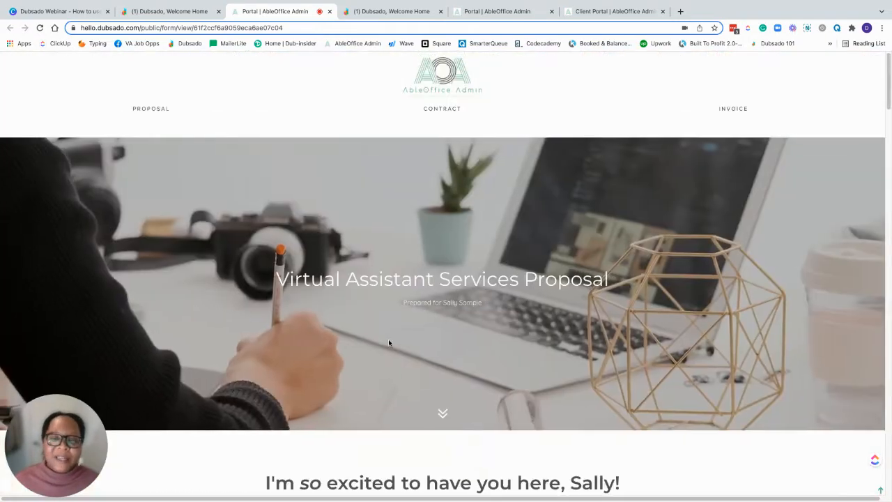
Open the proposal's contract and review the party details and the Services and Payment terms
left_click(442, 111)
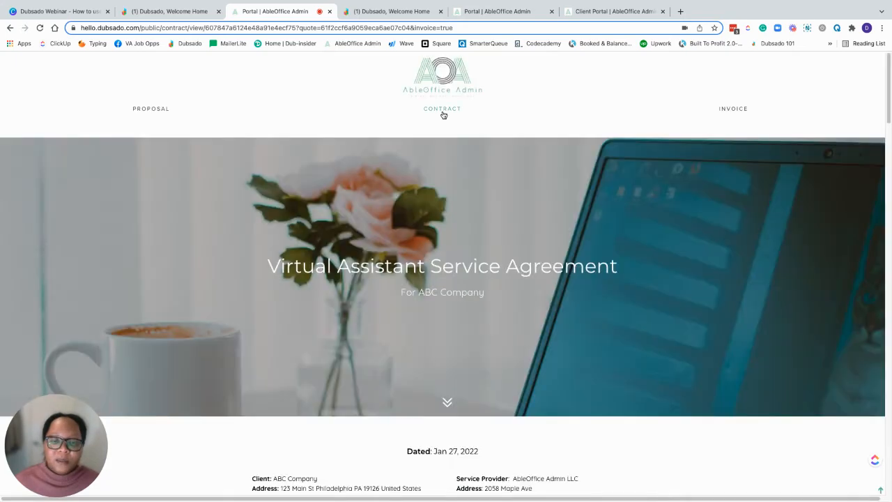
scroll(655, 351, "down", 5)
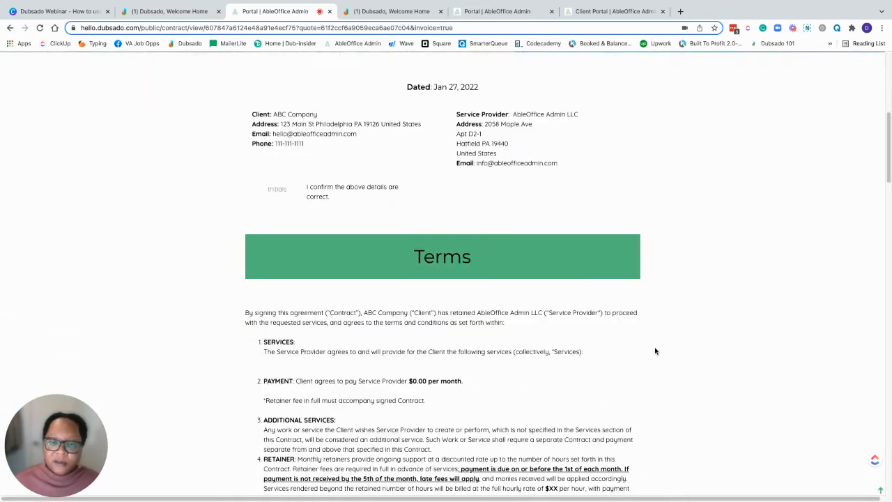
scroll(695, 217, "down", 4)
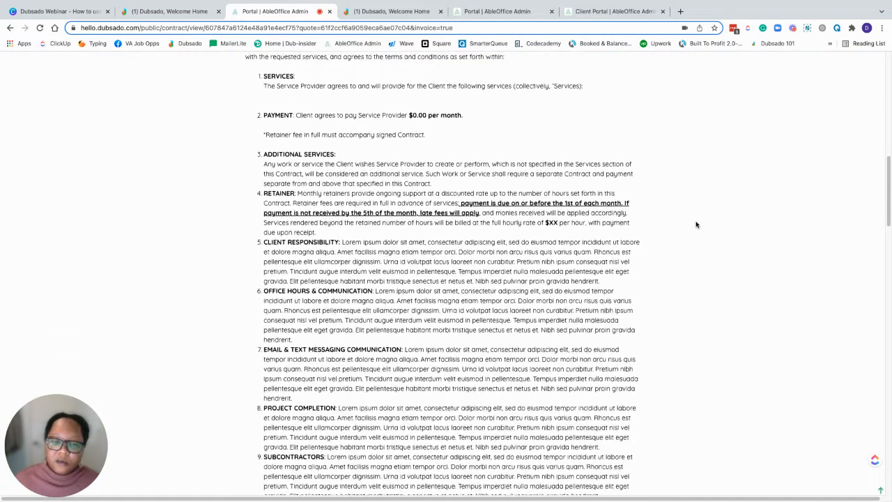
scroll(389, 124, "up", 1)
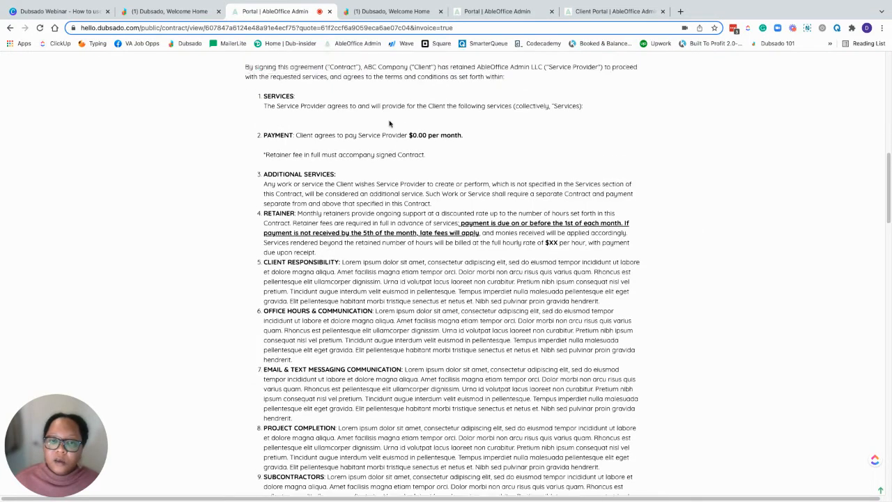
scroll(389, 123, "up", 2)
scroll(751, 207, "down", 1)
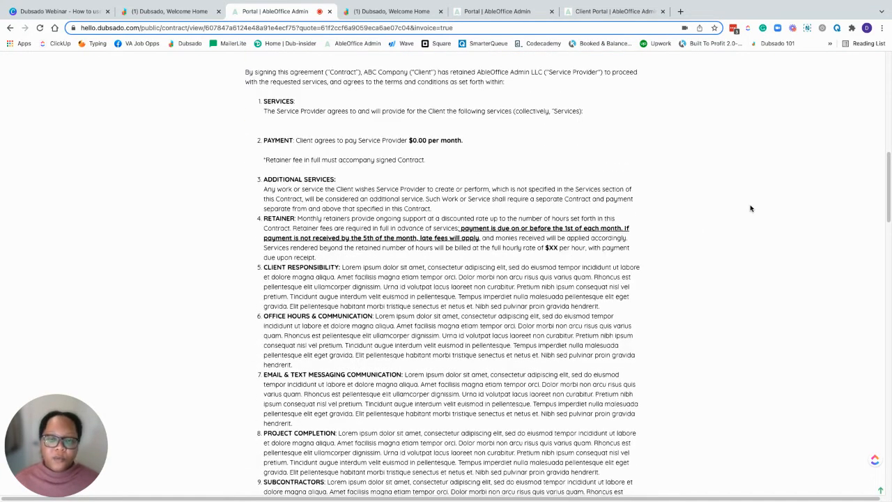
scroll(751, 207, "up", 2)
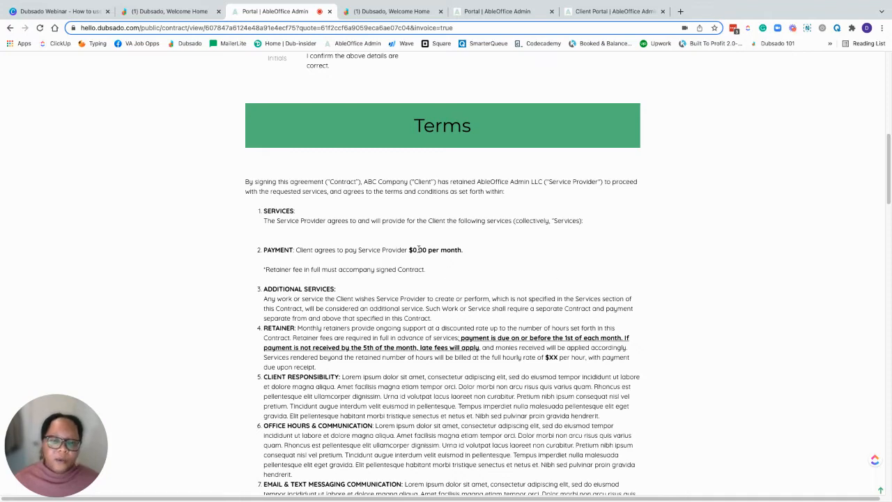
Read through the contract's remaining clauses down to the client and service provider signature sections
scroll(546, 219, "down", 3)
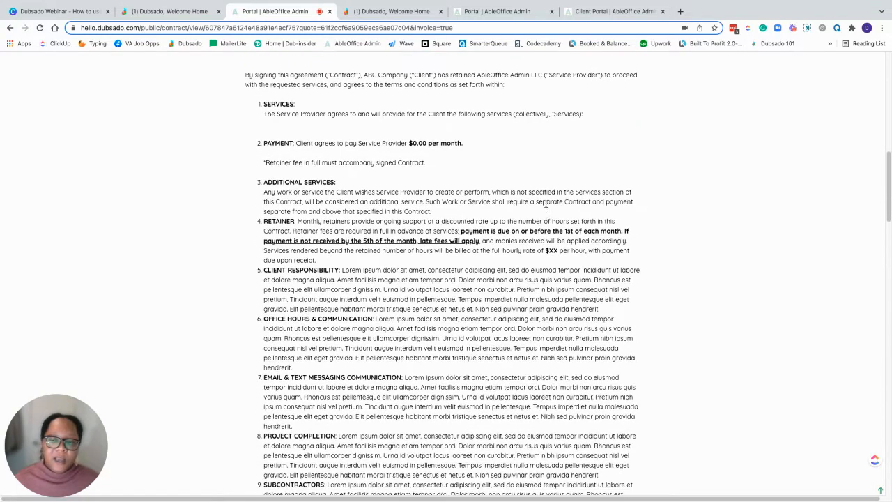
scroll(333, 243, "down", 2)
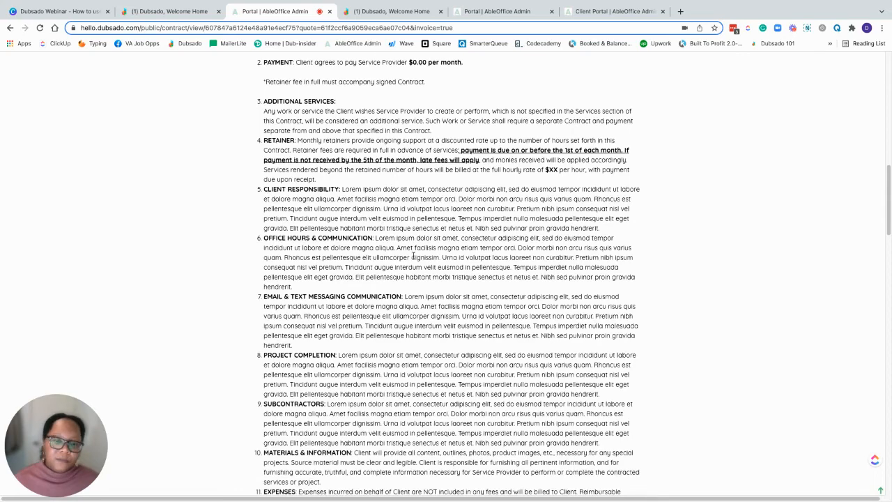
scroll(414, 256, "down", 2)
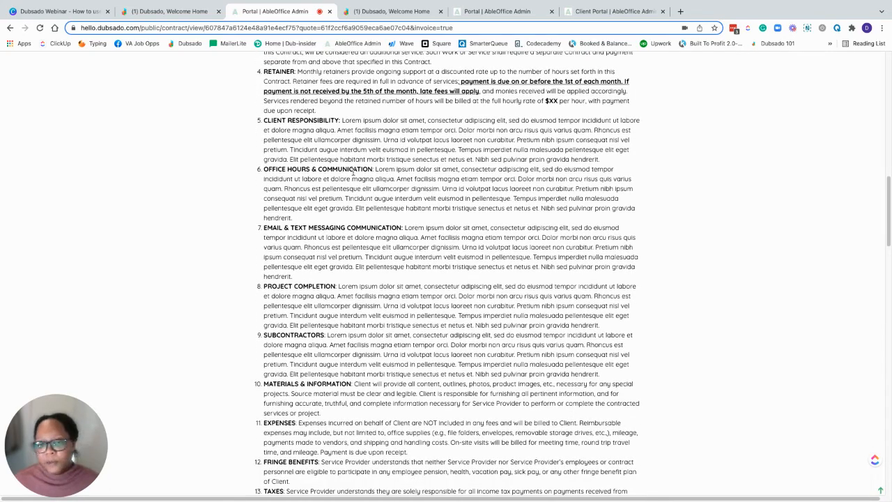
scroll(486, 238, "down", 9)
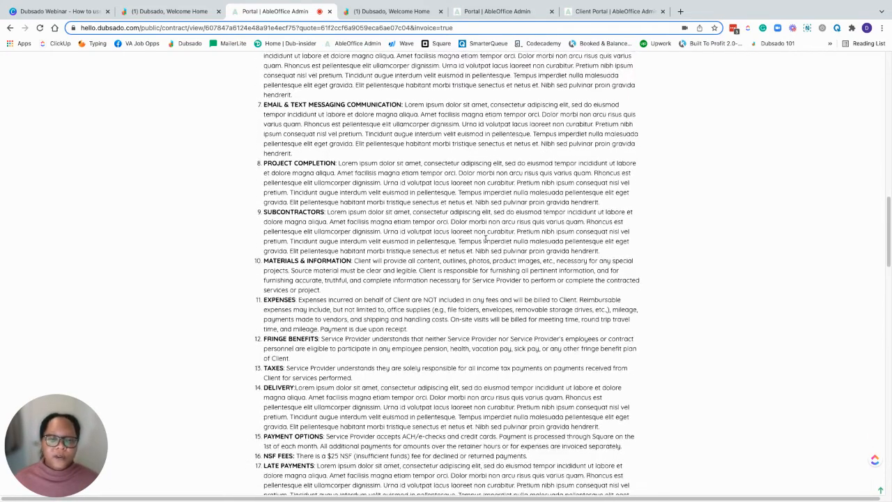
scroll(486, 239, "down", 8)
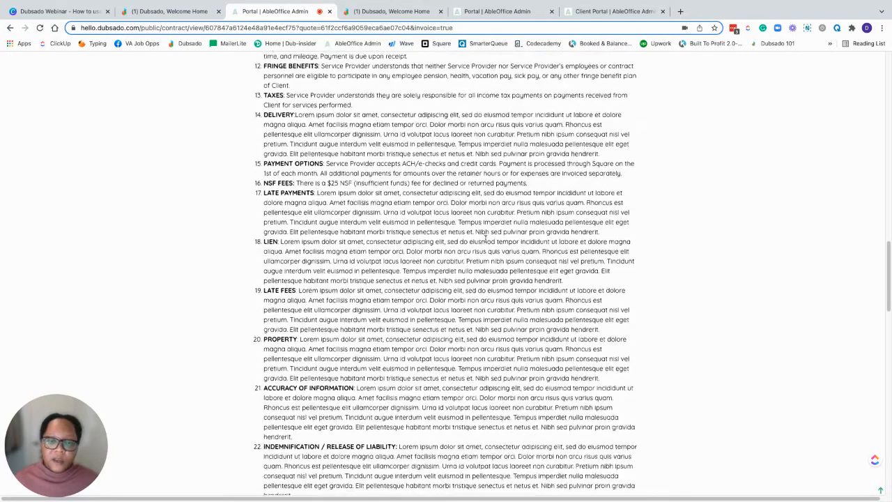
scroll(486, 239, "down", 11)
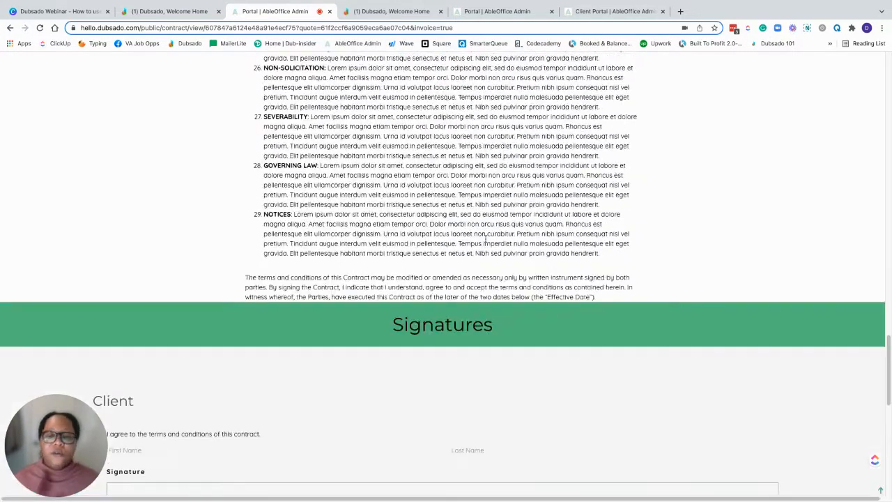
scroll(486, 239, "down", 12)
Skim the Virtual Assistant Service Agreement once more and close its page to return to the proposal preview
scroll(488, 241, "up", 20)
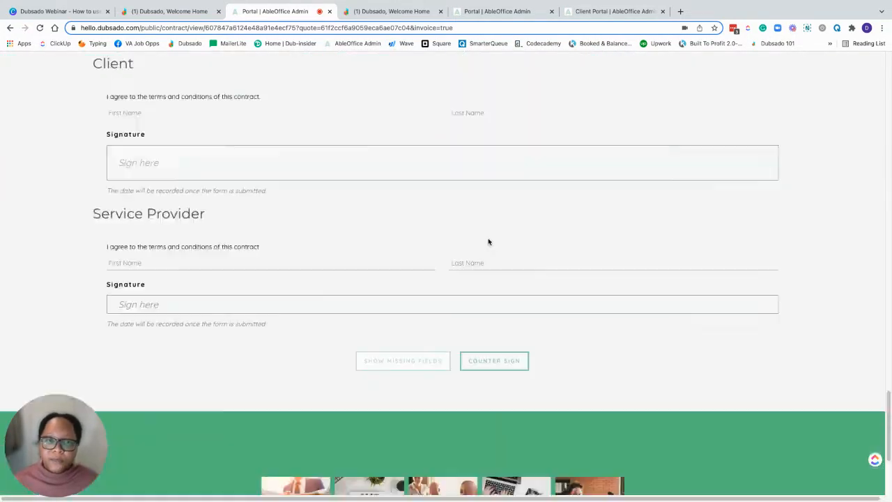
scroll(509, 235, "up", 20)
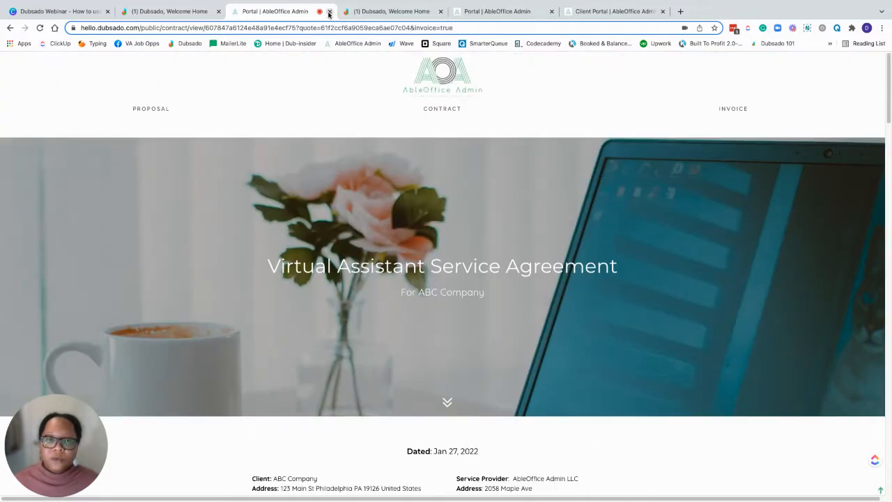
scroll(400, 119, "down", 15)
scroll(559, 254, "up", 20)
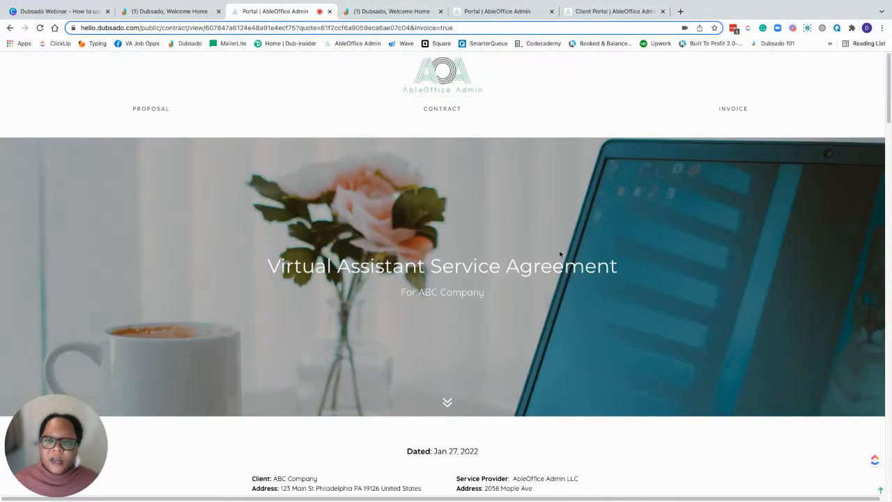
left_click(330, 12)
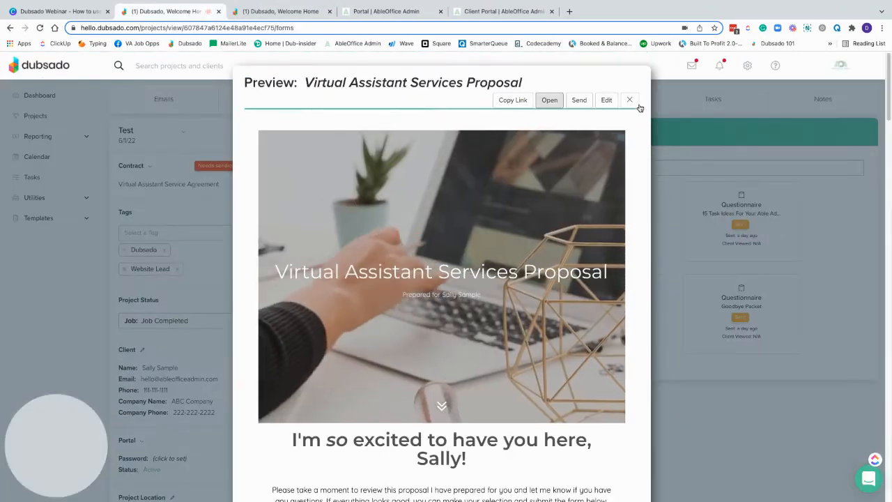
Close the proposal preview and open the template library from the form templates
left_click(632, 101)
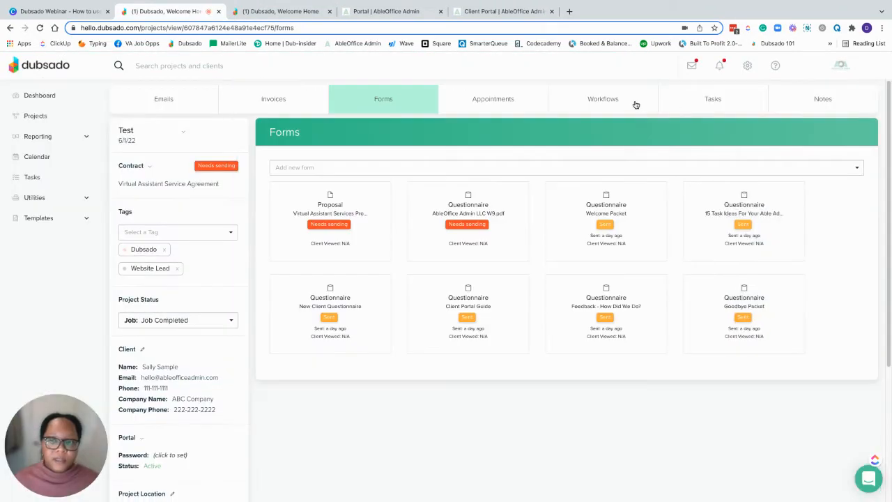
left_click(53, 218)
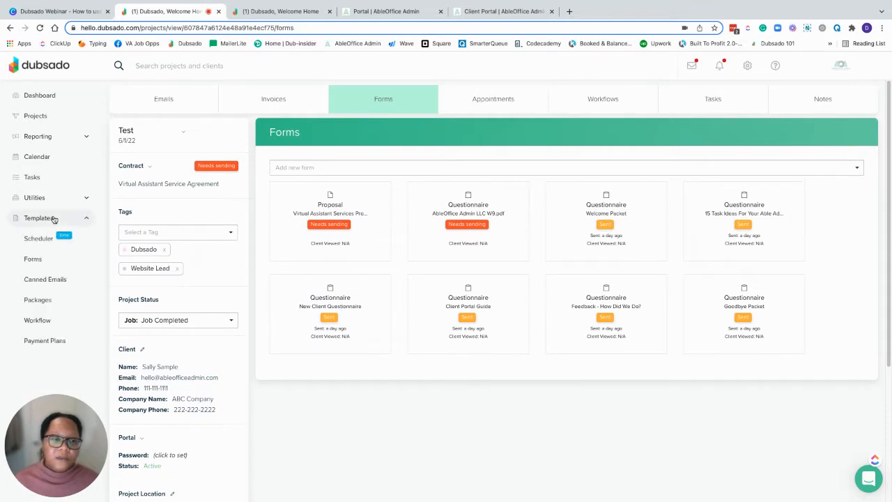
left_click(35, 259)
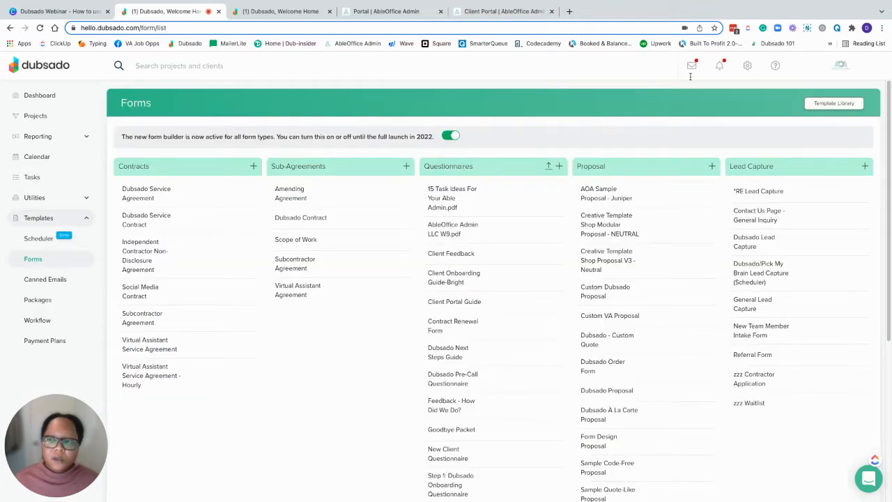
left_click(840, 106)
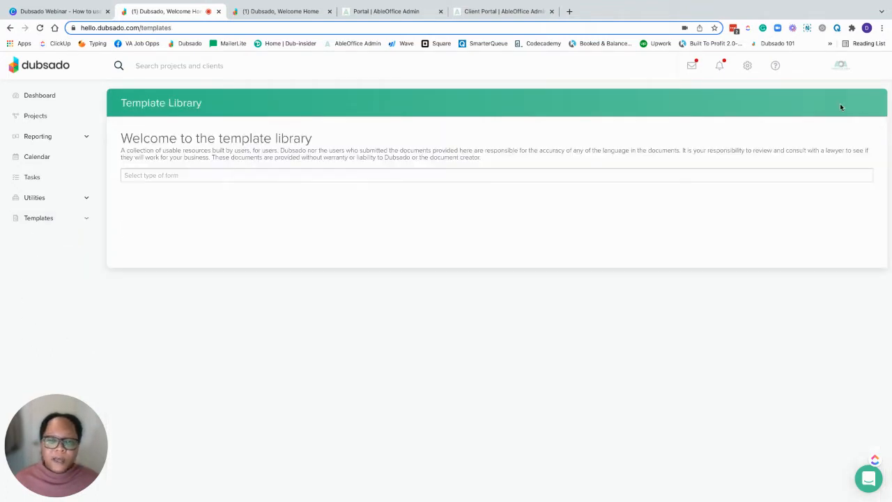
Filter the template library to Contract forms and browse the available industry templates
left_click(166, 177)
left_click(162, 202)
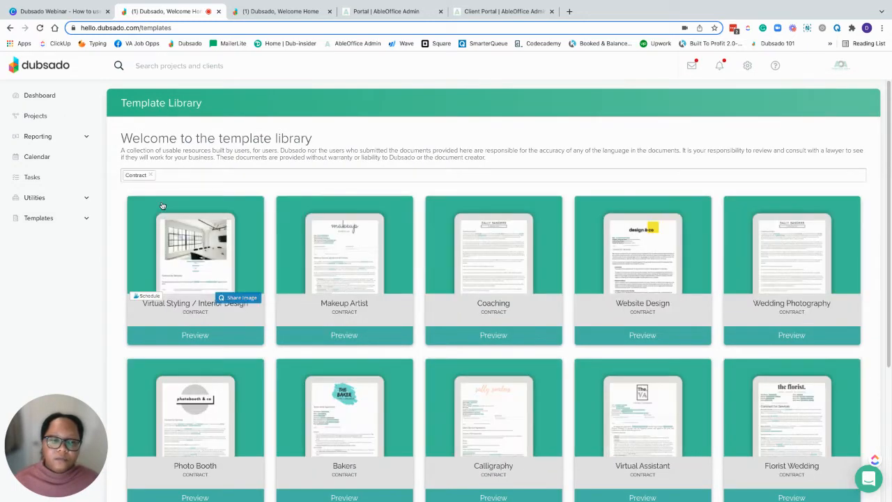
scroll(700, 167, "down", 2)
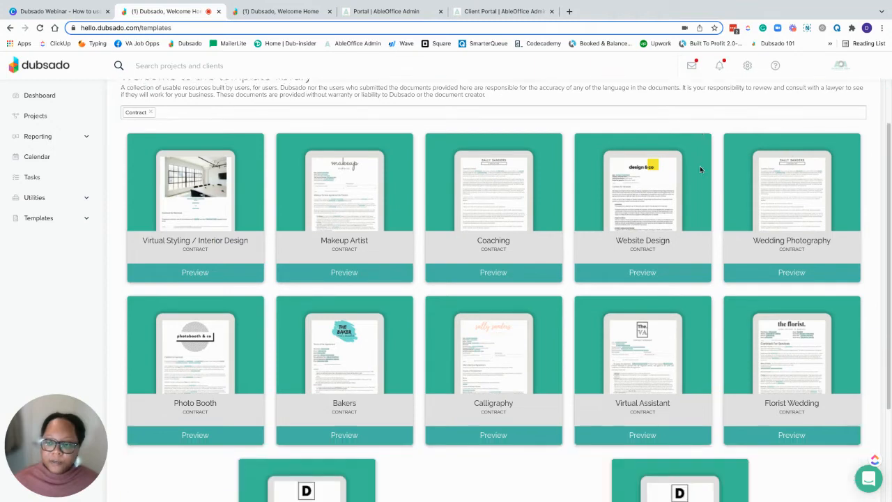
scroll(690, 223, "down", 3)
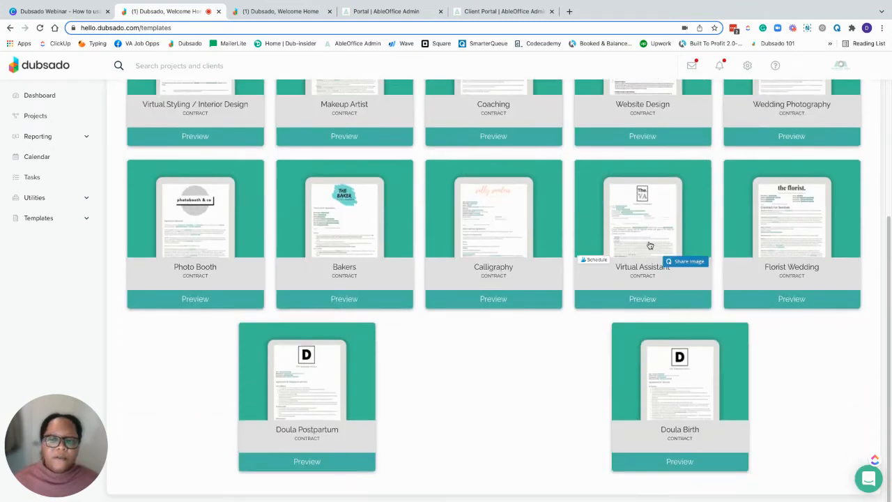
Preview the Virtual Assistant contract template and skim its smart fields, client detail fields and numbered service clauses
left_click(648, 298)
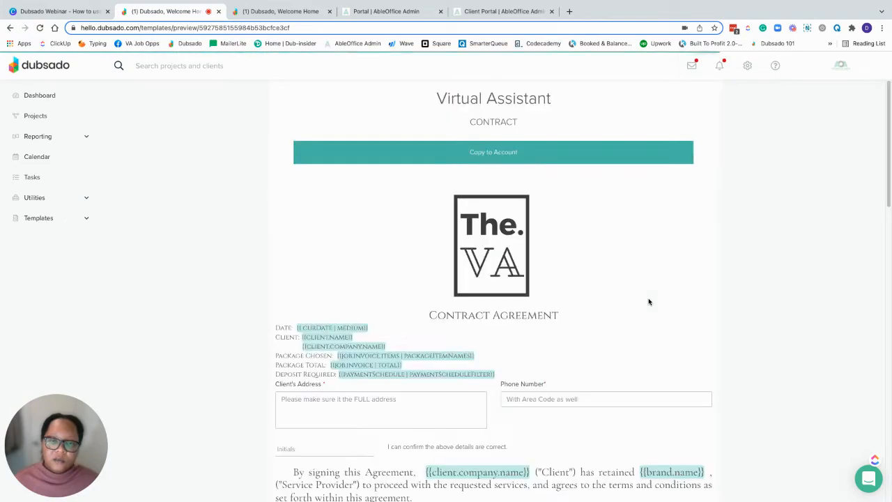
scroll(667, 198, "down", 10)
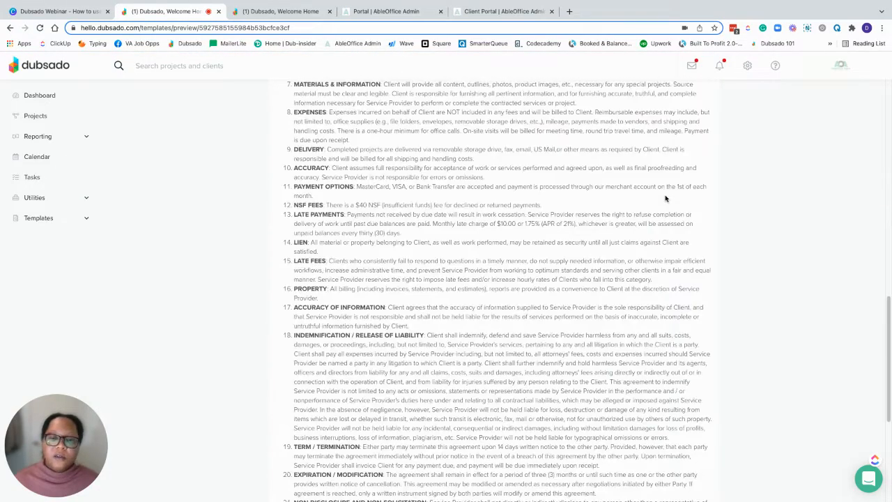
scroll(679, 204, "up", 10)
scroll(613, 322, "down", 2)
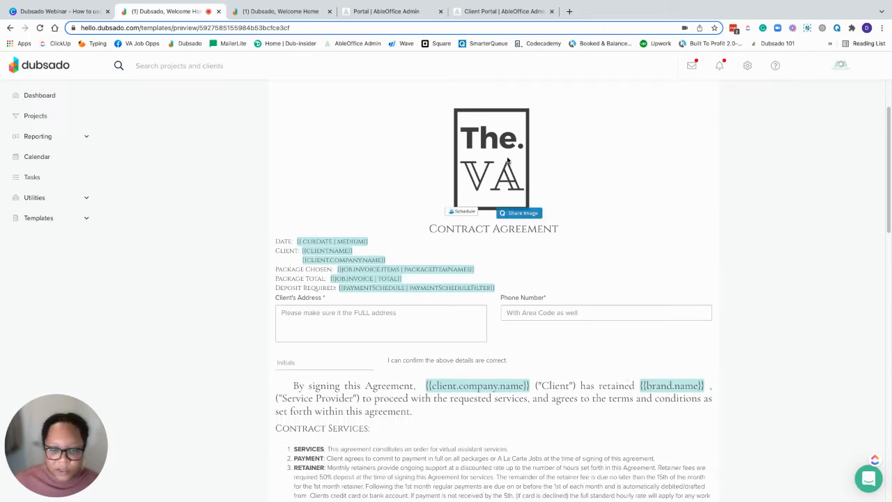
scroll(632, 373, "down", 15)
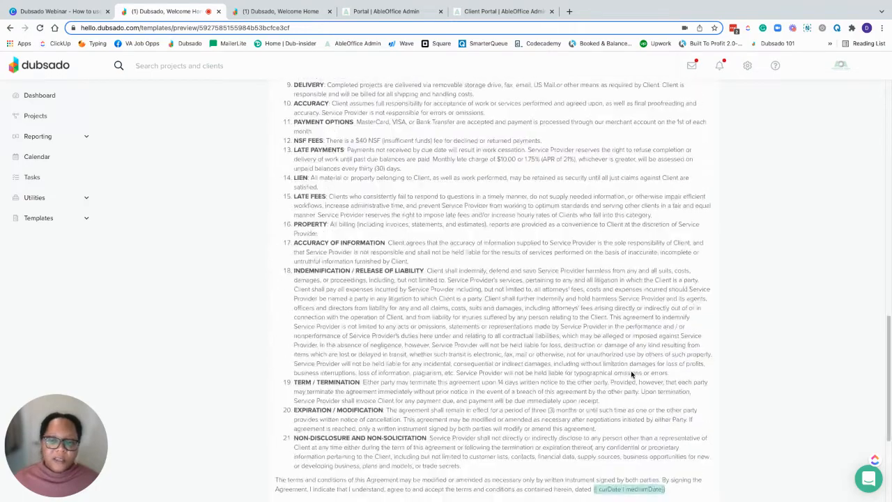
scroll(632, 371, "up", 20)
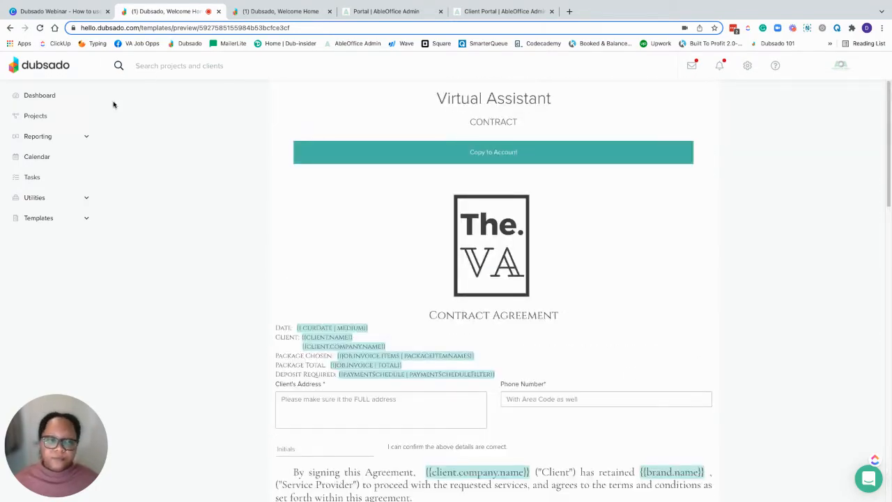
Return to the VA Leads workflow and check the project status change that follows sending the proposal, leaving it unedited
left_click(262, 14)
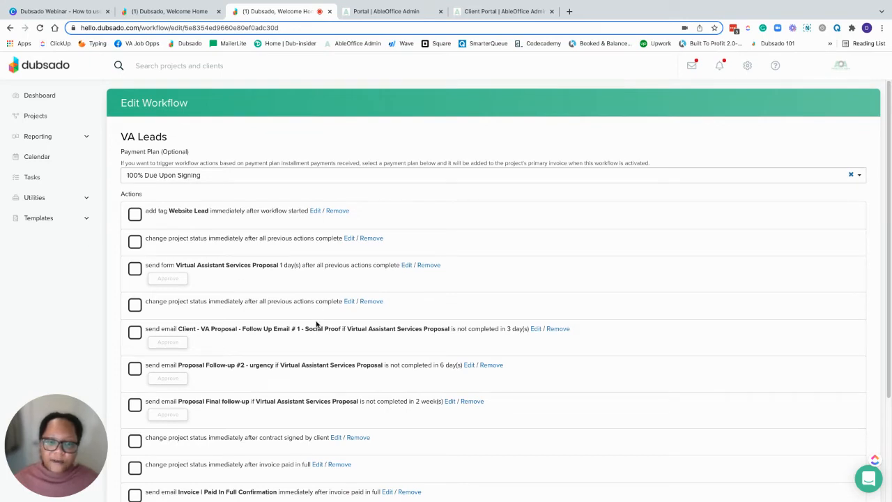
left_click(347, 303)
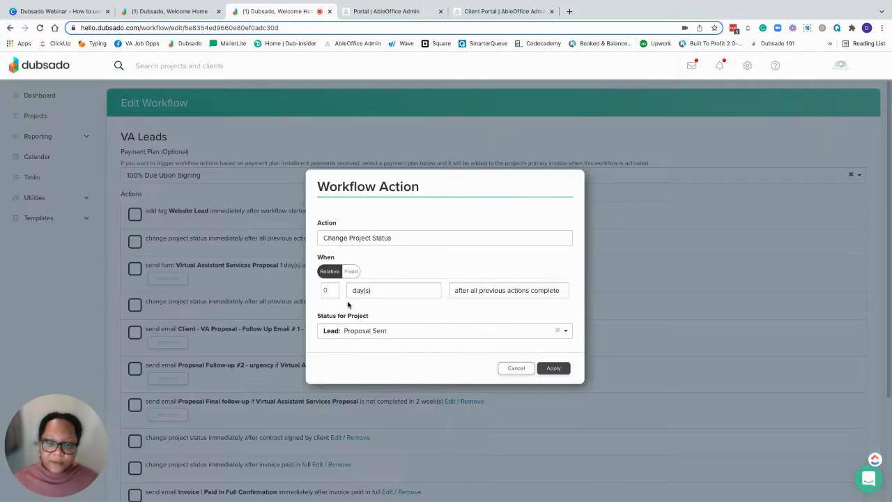
left_click(512, 370)
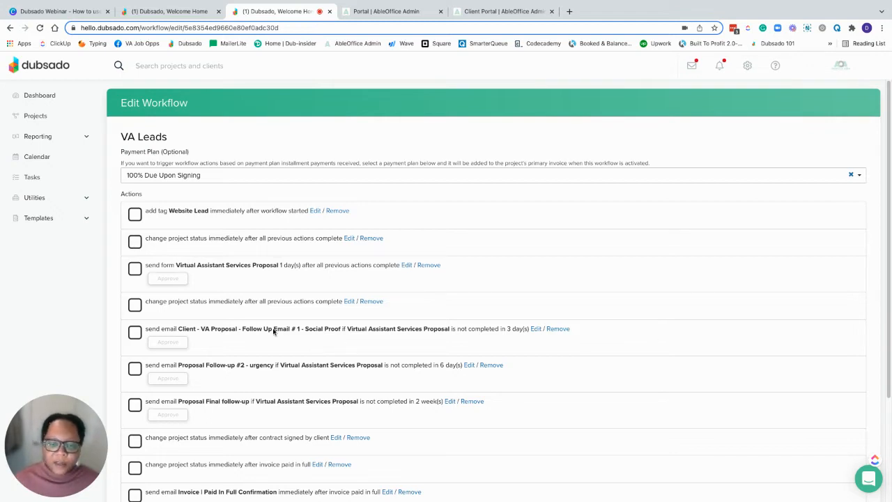
Review the first proposal follow-up email action's trigger, approval setting, subject and body, then close it without changes
left_click(536, 329)
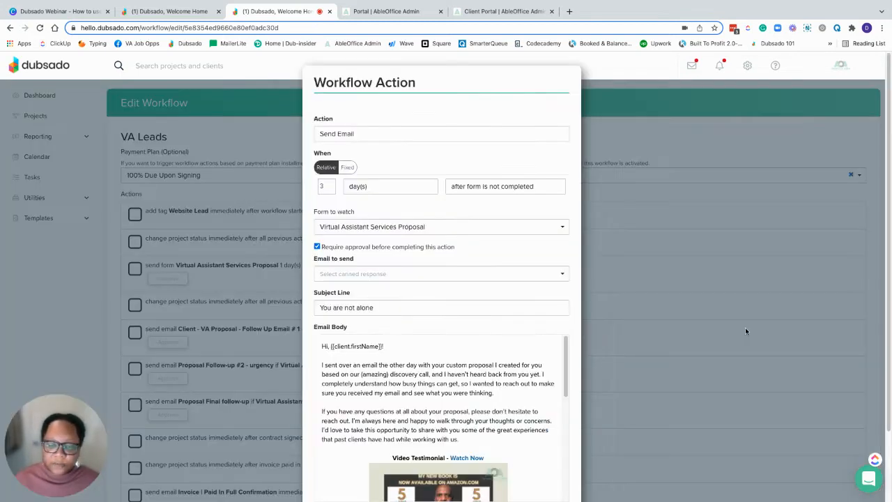
scroll(535, 410, "down", 5)
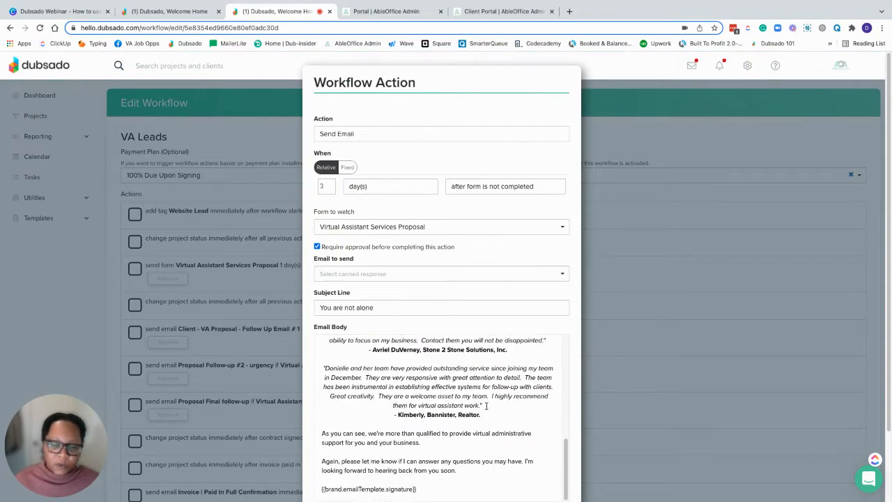
scroll(486, 406, "up", 5)
scroll(502, 213, "down", 3)
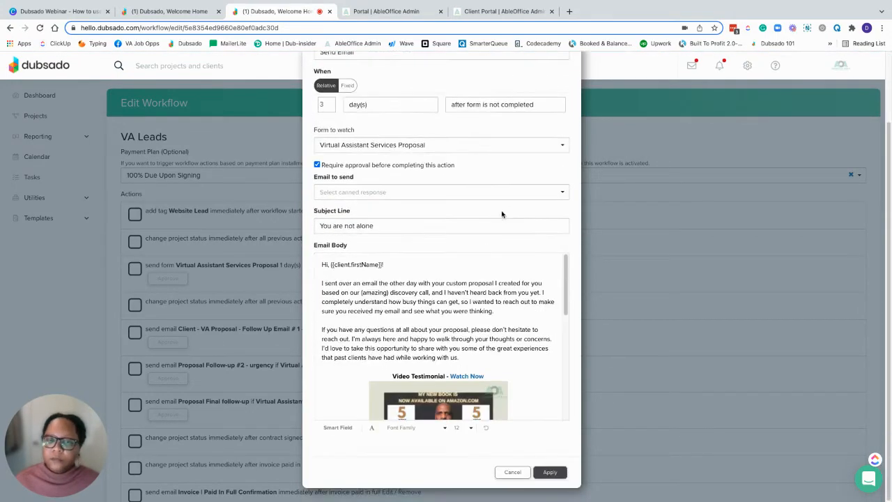
scroll(502, 213, "up", 3)
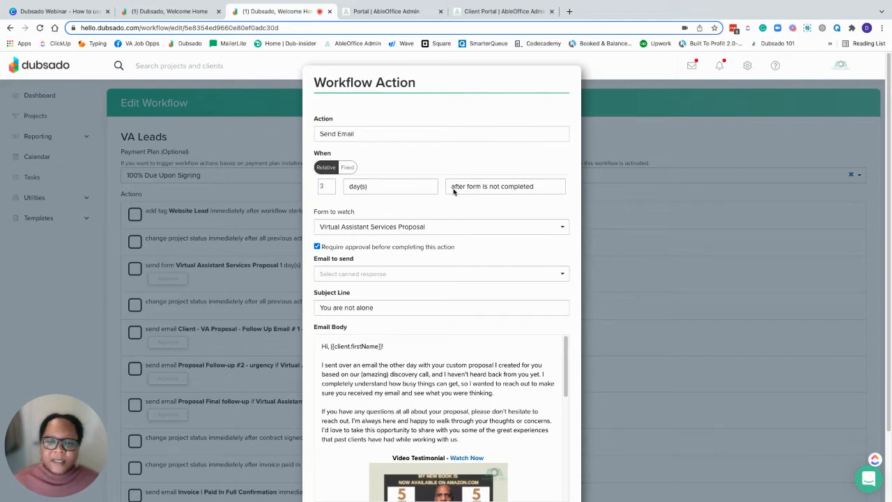
scroll(537, 230, "down", 2)
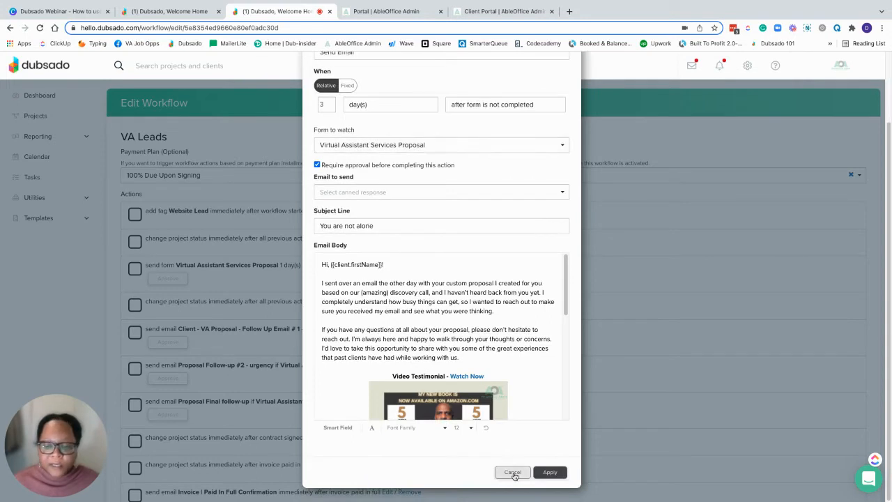
left_click(513, 472)
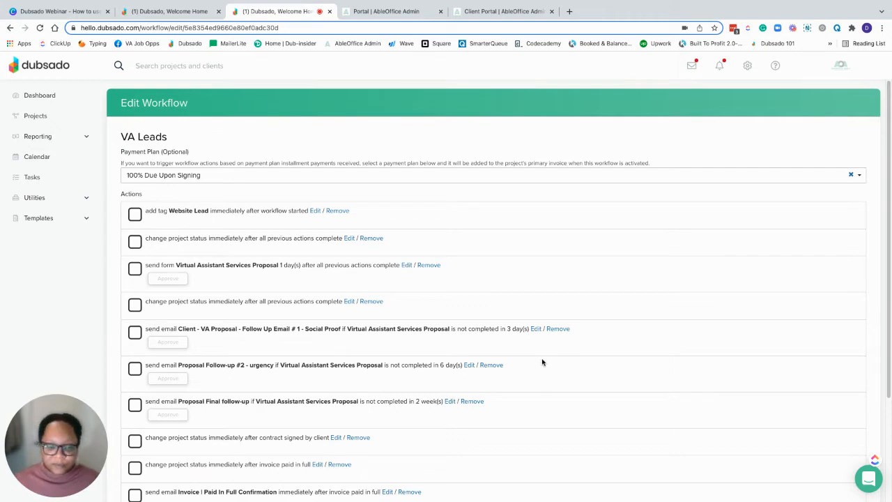
Review the Invoice | Paid In Full Confirmation email action's trigger, subject and body in VA Leads, then close it without changes
scroll(541, 362, "down", 2)
scroll(541, 362, "down", 2)
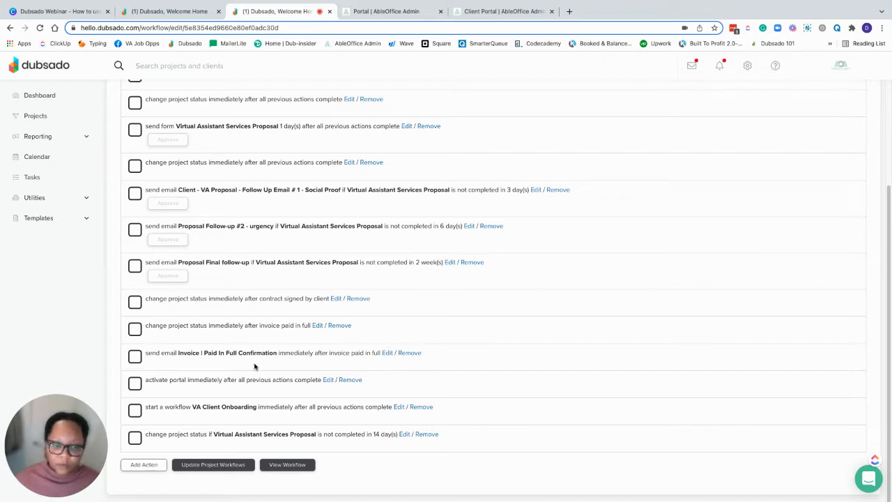
left_click(387, 354)
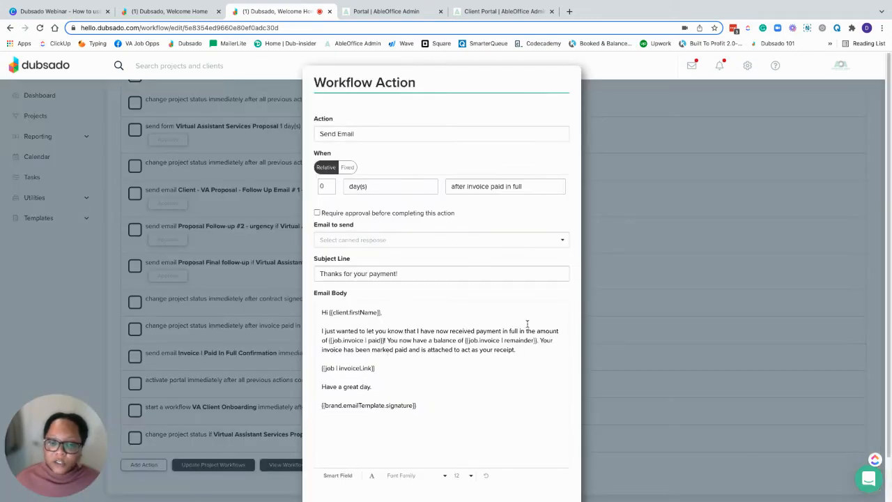
scroll(527, 324, "up", 1)
scroll(528, 323, "down", 1)
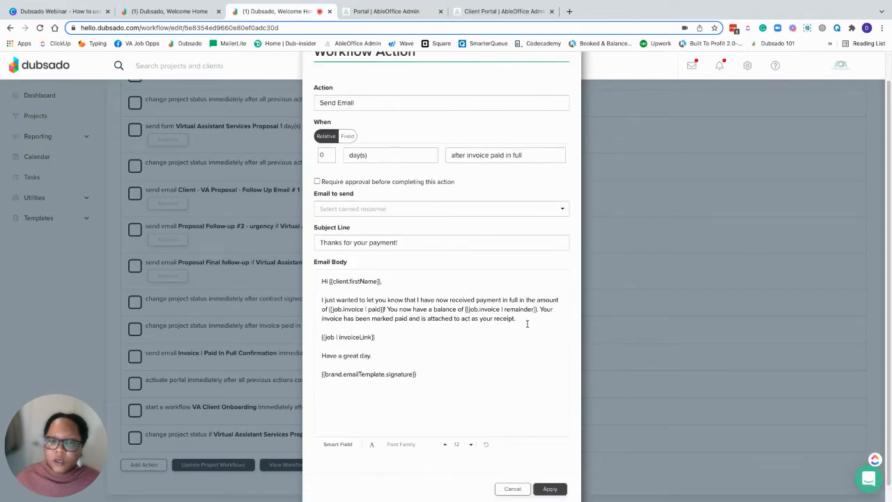
scroll(527, 324, "up", 1)
scroll(527, 323, "up", 2)
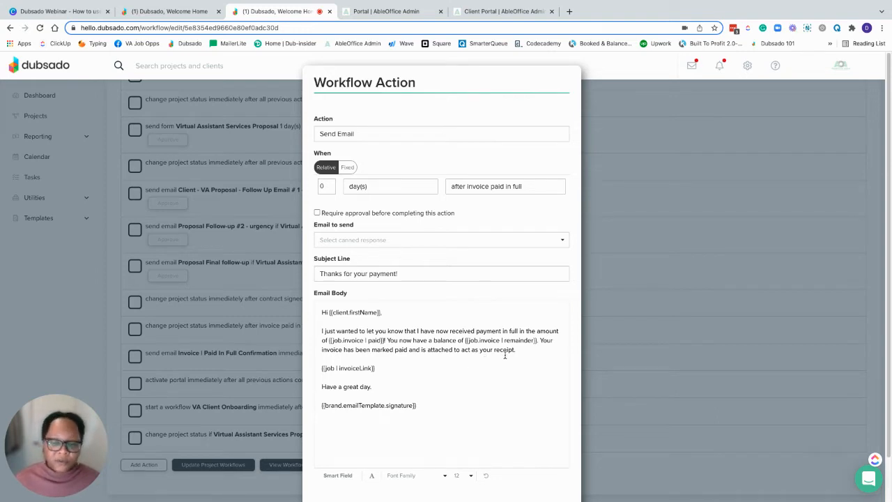
scroll(515, 352, "down", 1)
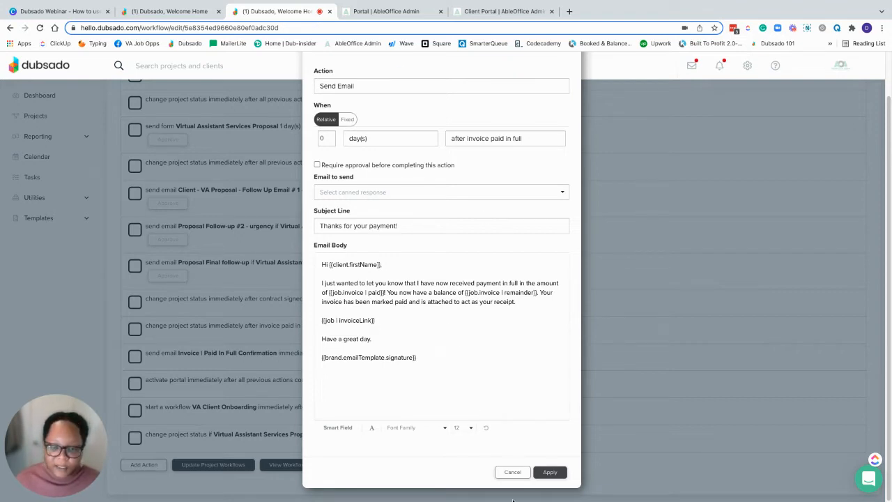
left_click(511, 472)
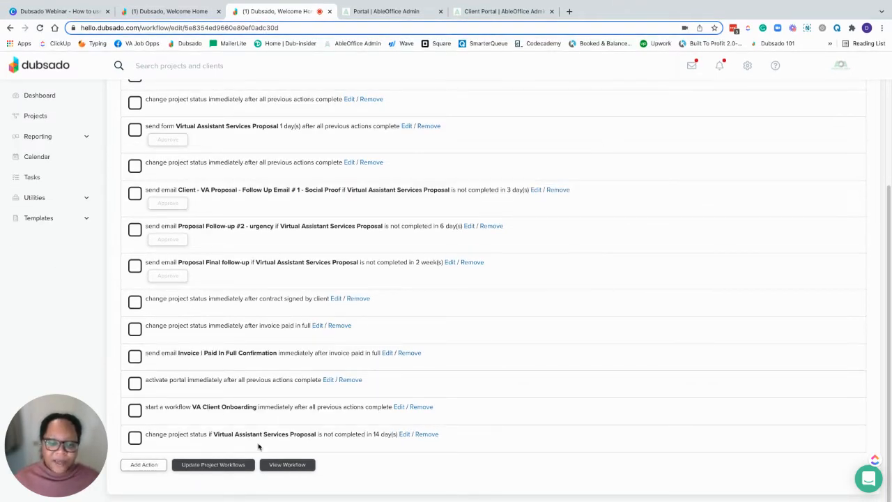
Check the status change set for a proposal not completed in 14 days, and close it without changes
left_click(405, 435)
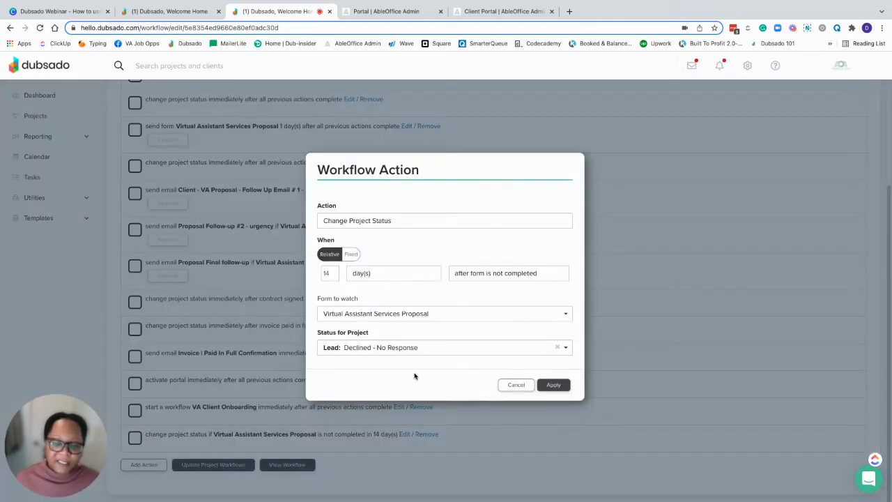
left_click(503, 389)
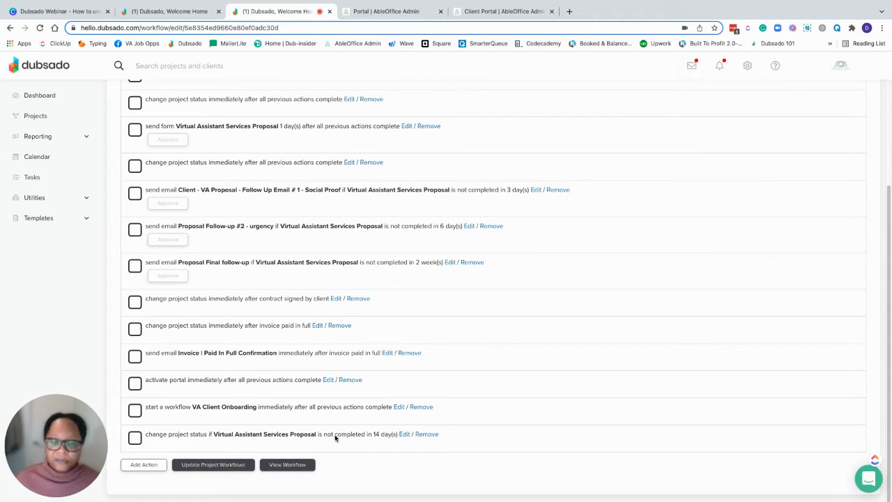
scroll(348, 303, "up", 3)
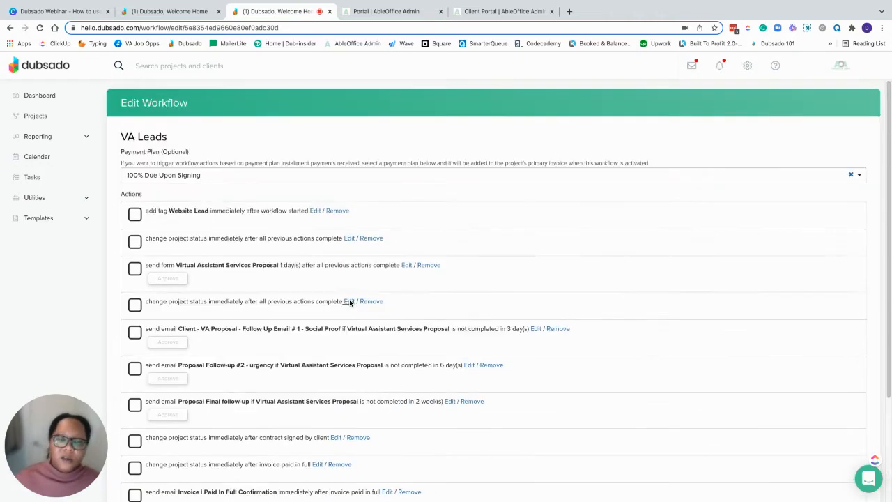
Open the VA Client Onboarding workflow template for editing and view its to-do action for countersigning the contract
left_click(65, 219)
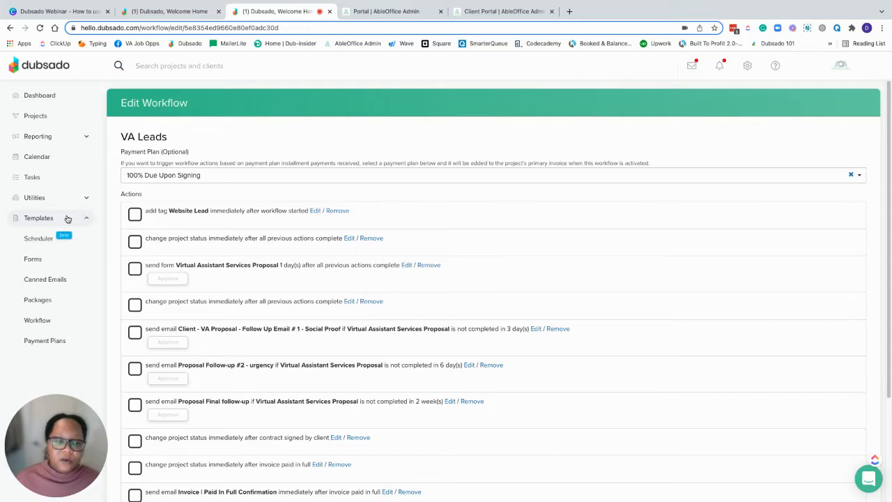
left_click(50, 325)
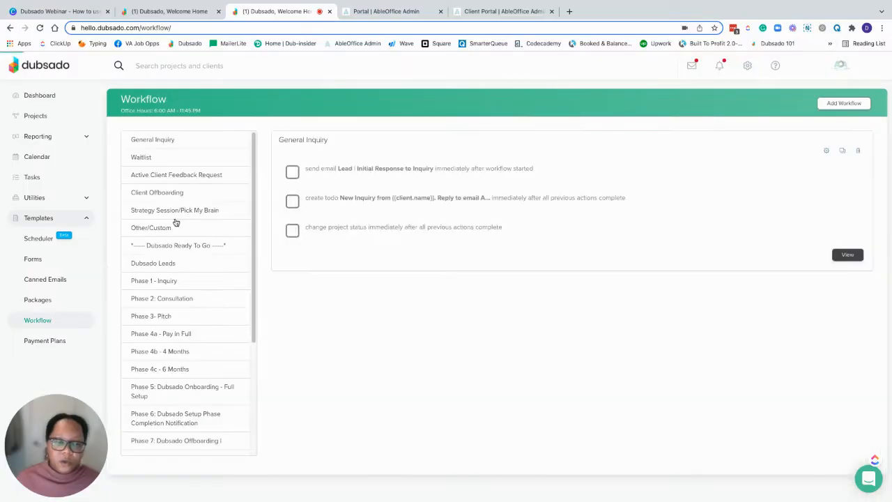
scroll(198, 325, "down", 3)
left_click(198, 430)
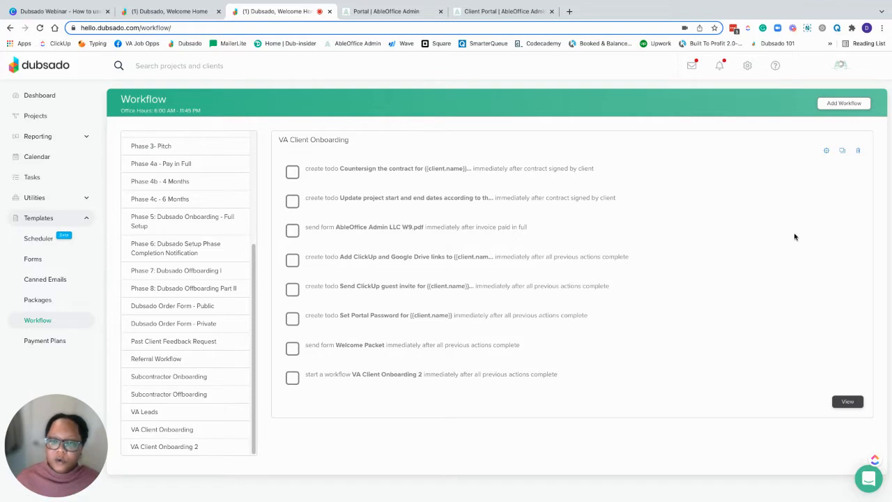
left_click(826, 152)
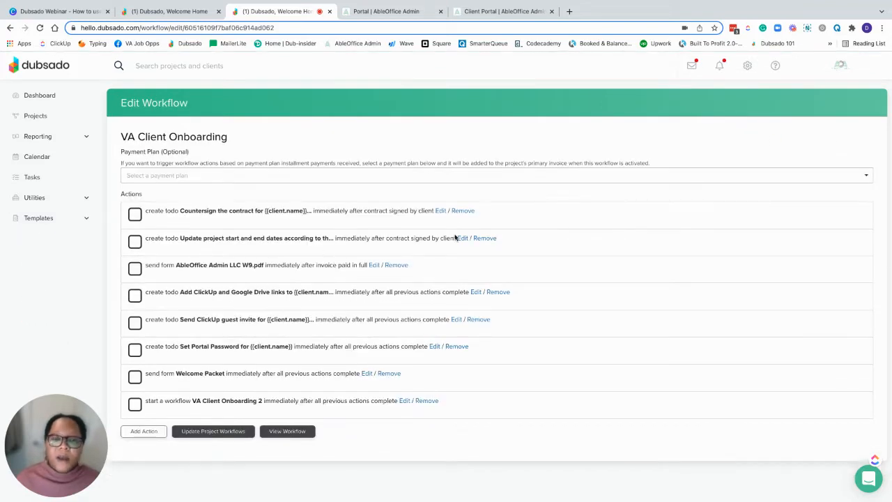
left_click(442, 210)
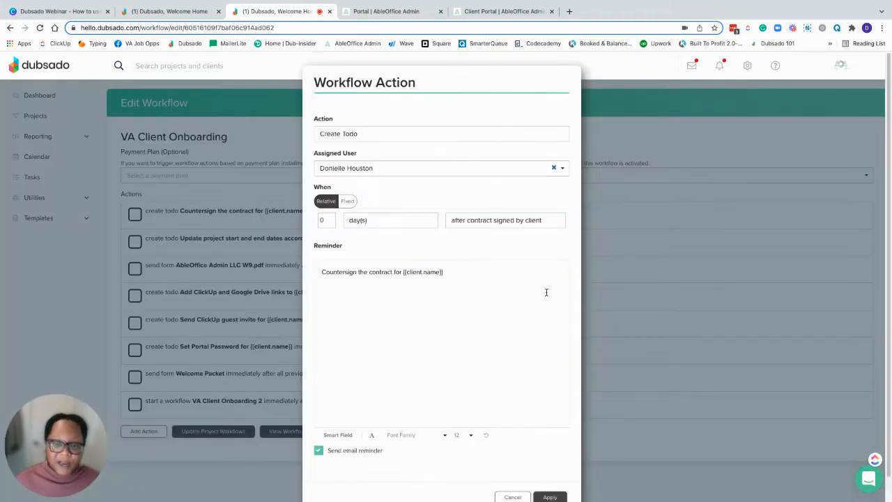
Finish reviewing the contract countersigning to-do, check the project start and end dates to-do, and close both without changes
scroll(545, 293, "down", 2)
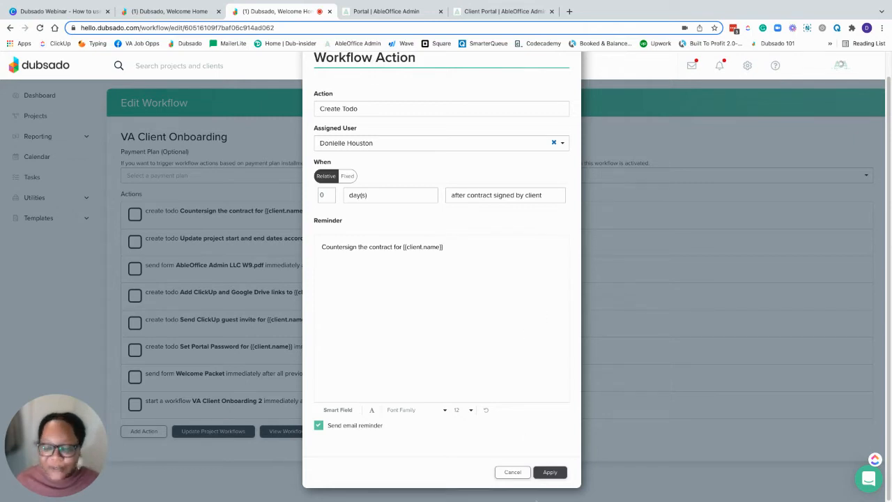
left_click(512, 472)
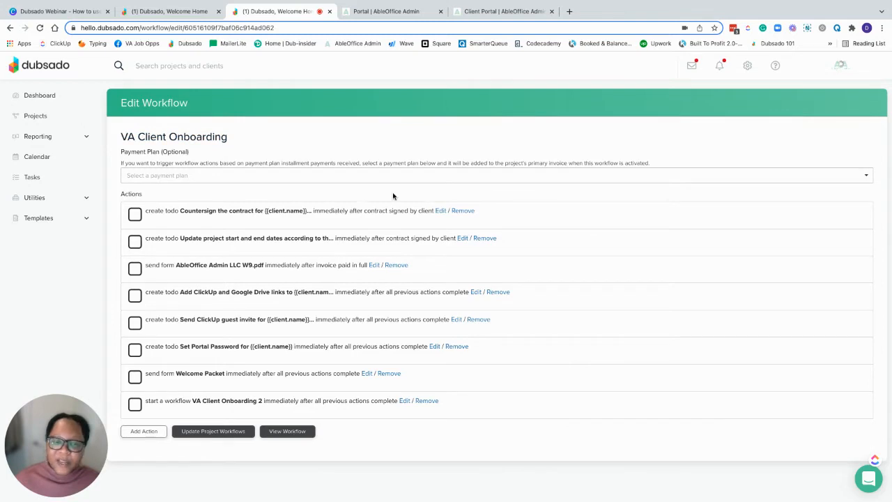
left_click(460, 240)
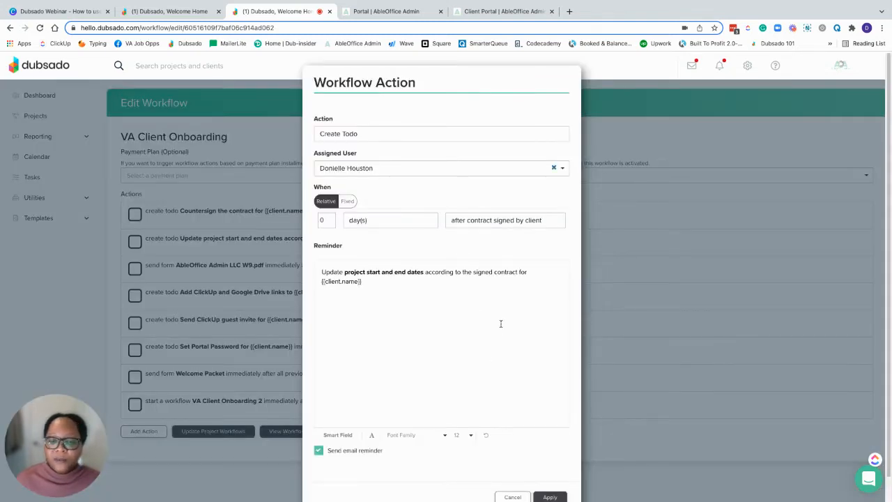
scroll(500, 323, "down", 1)
left_click(512, 472)
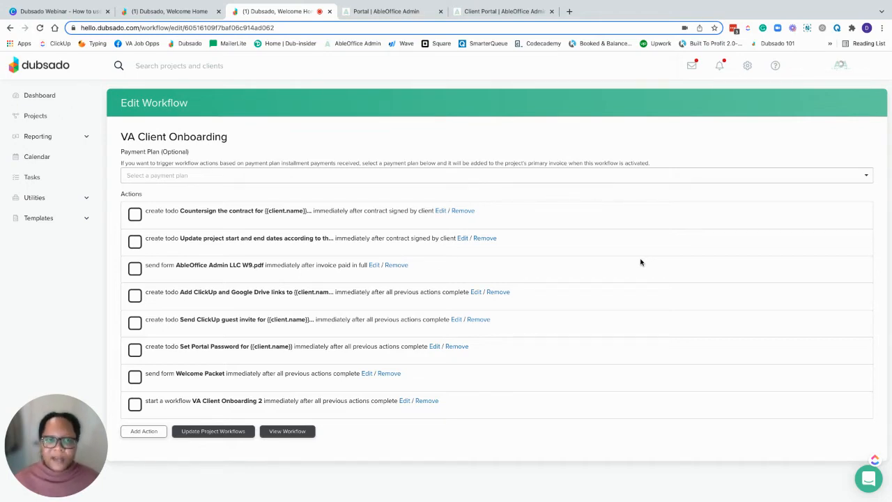
Search for "test", open the Test project, and view its start and end date settings without changing them
left_click(160, 11)
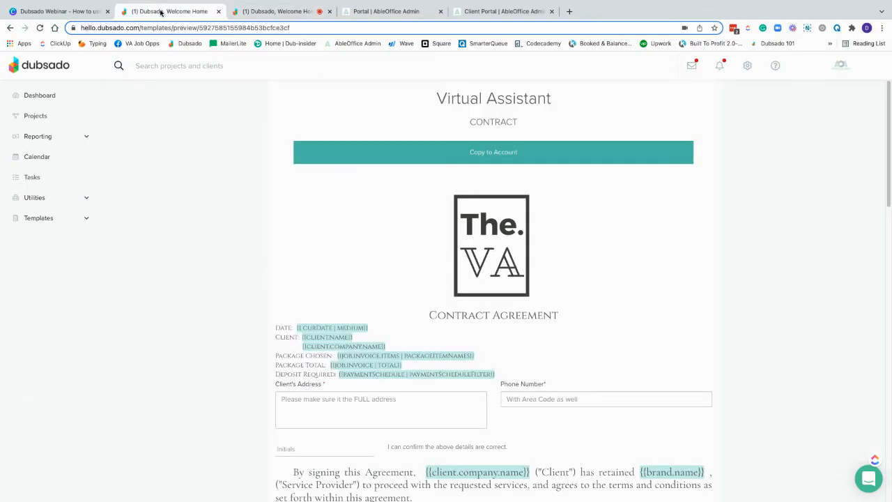
left_click(204, 66)
type("test")
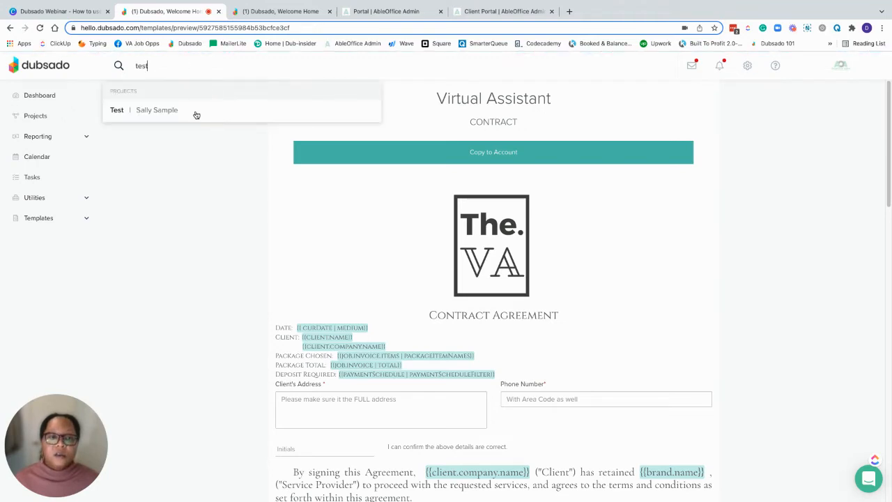
left_click(195, 112)
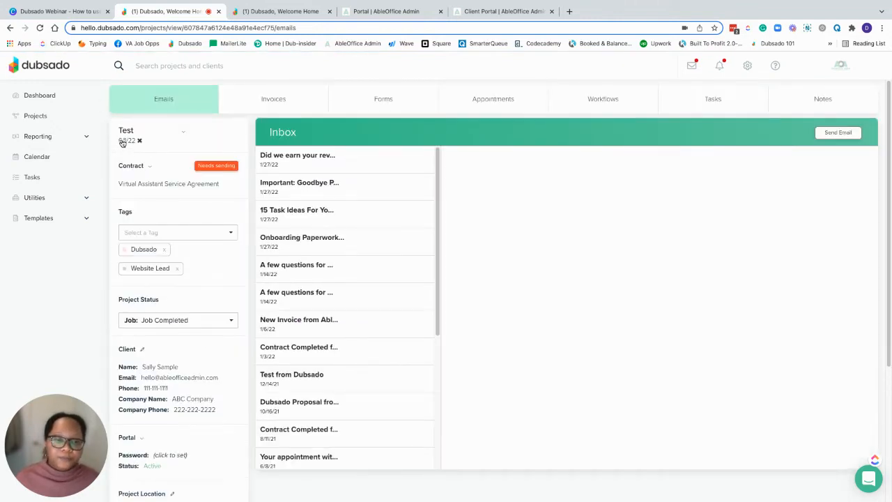
left_click(122, 140)
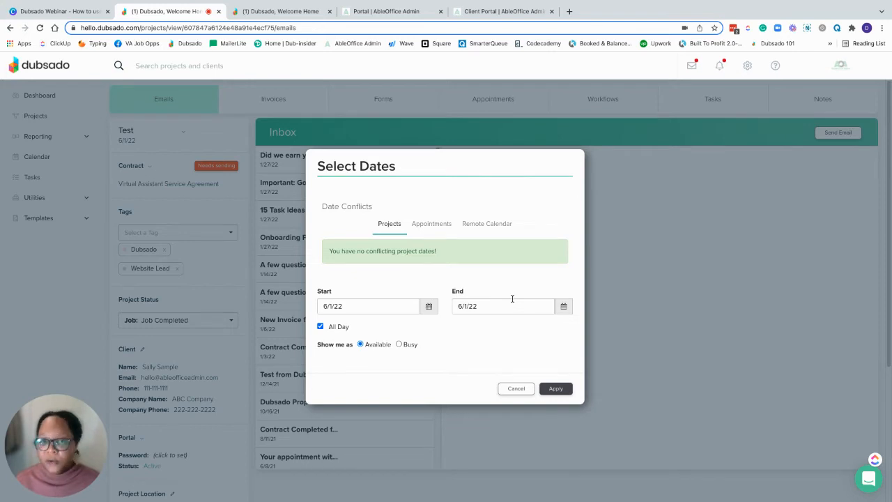
left_click(515, 389)
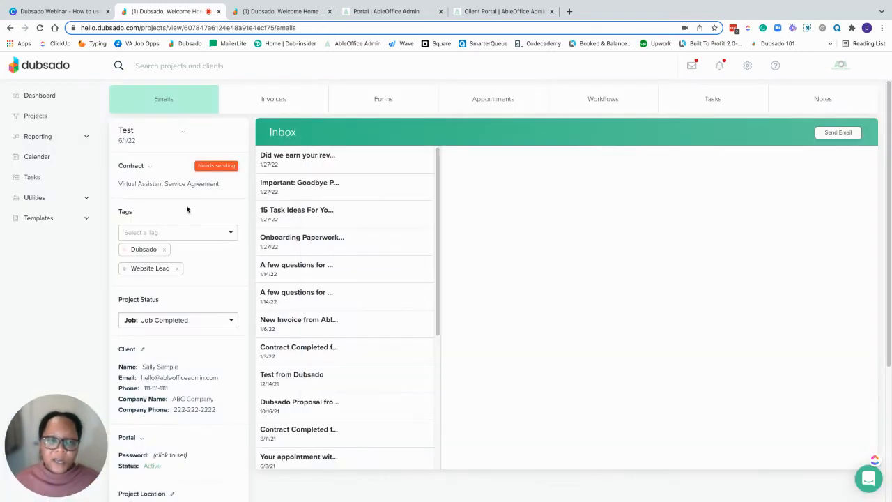
Open the project's Virtual Assistant Service Agreement for editing and review its clauses, including the services and payment smart fields and the term
left_click(149, 169)
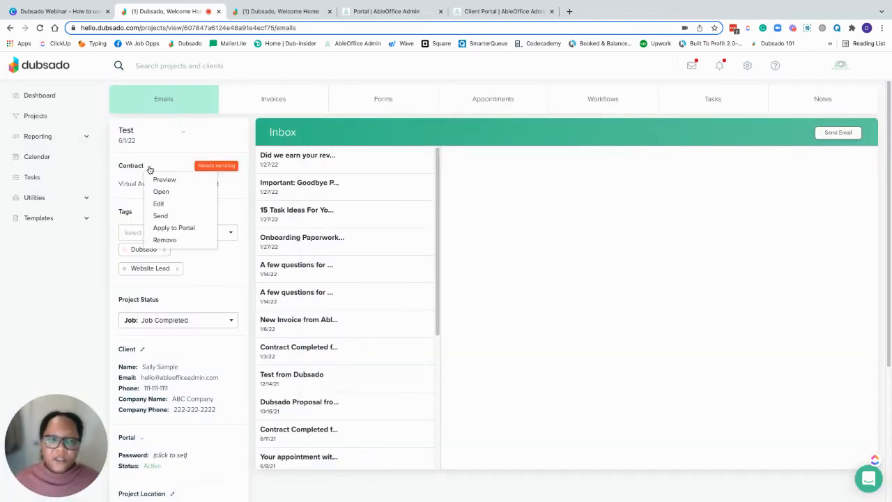
left_click(172, 206)
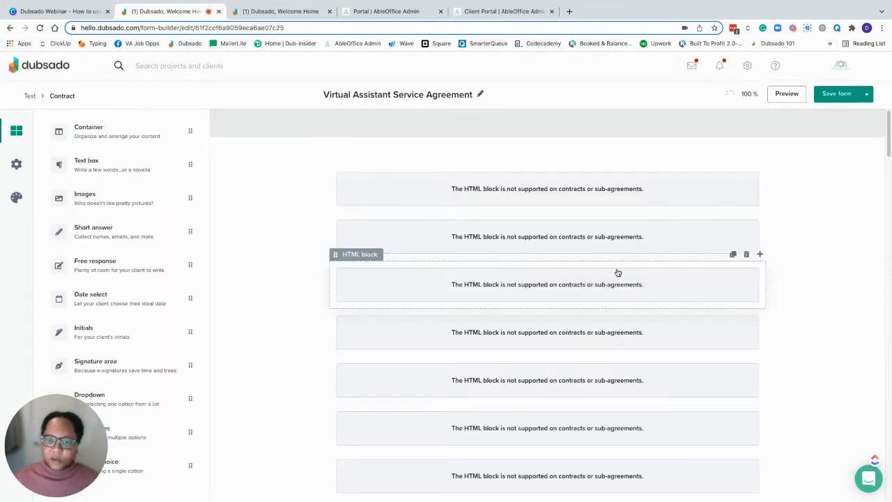
scroll(810, 292, "down", 2)
scroll(537, 313, "down", 6)
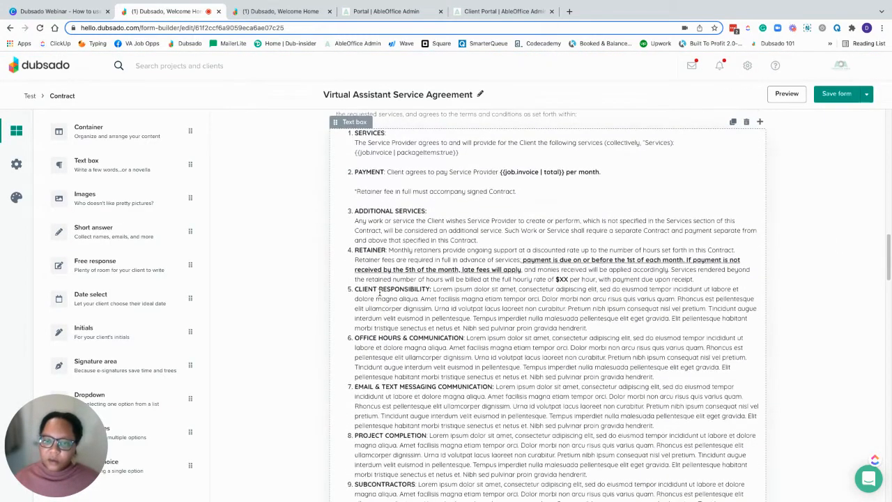
scroll(358, 268, "up", 1)
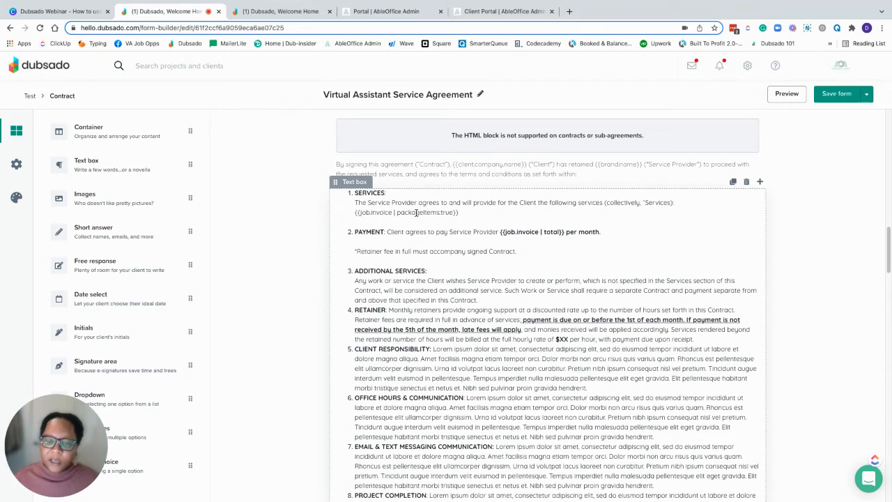
scroll(504, 338, "down", 1)
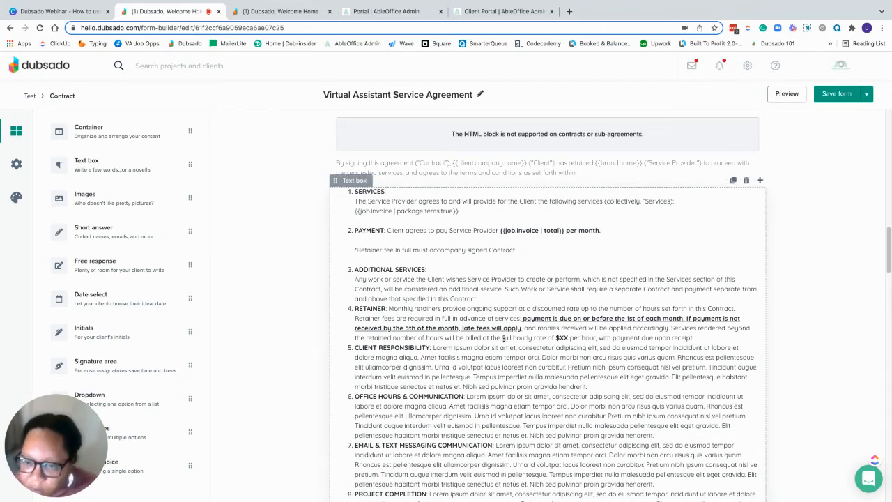
scroll(504, 337, "down", 5)
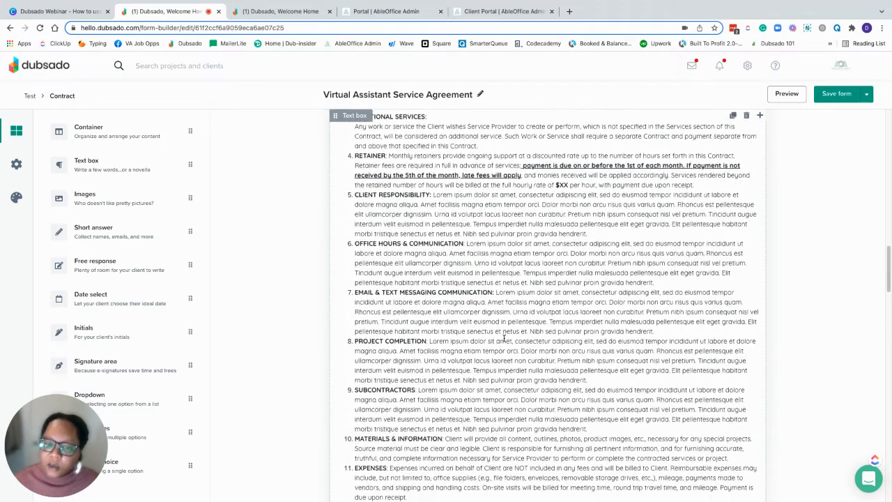
scroll(503, 339, "down", 6)
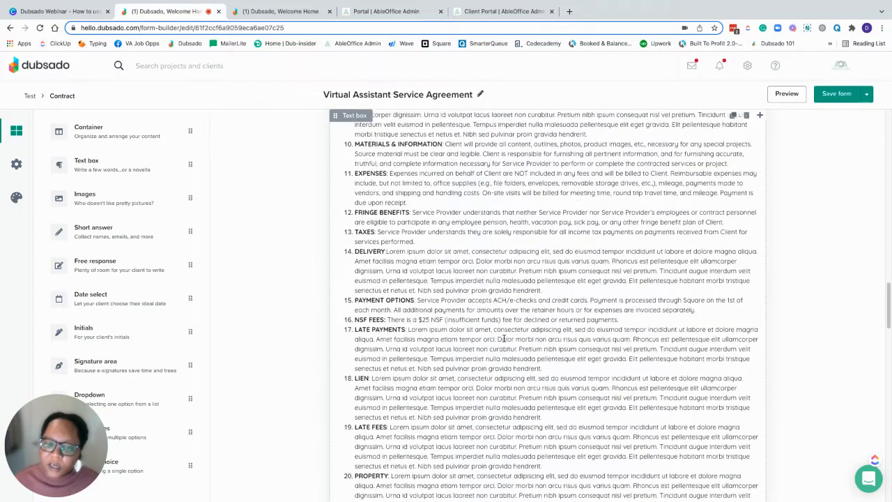
scroll(504, 339, "down", 5)
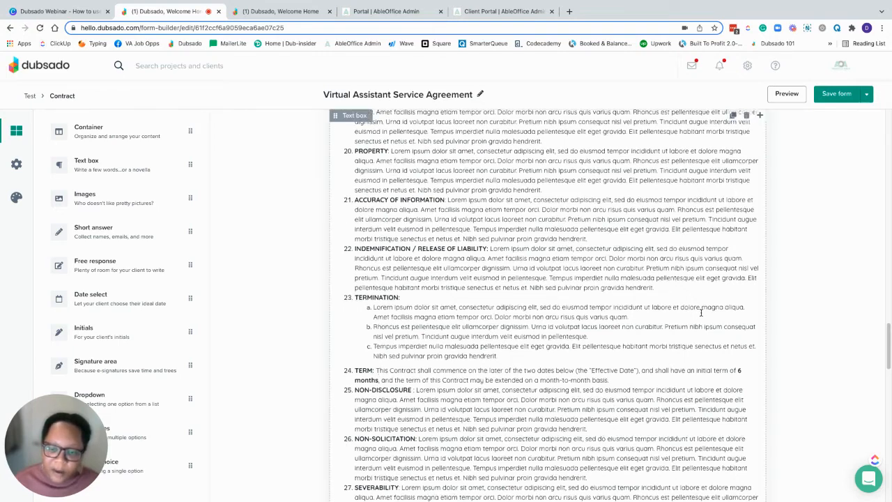
scroll(701, 313, "up", 3)
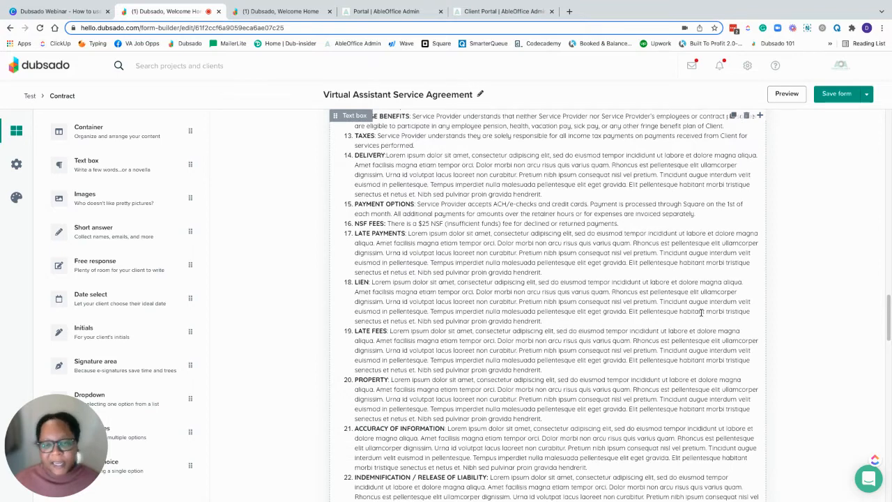
scroll(629, 271, "up", 8)
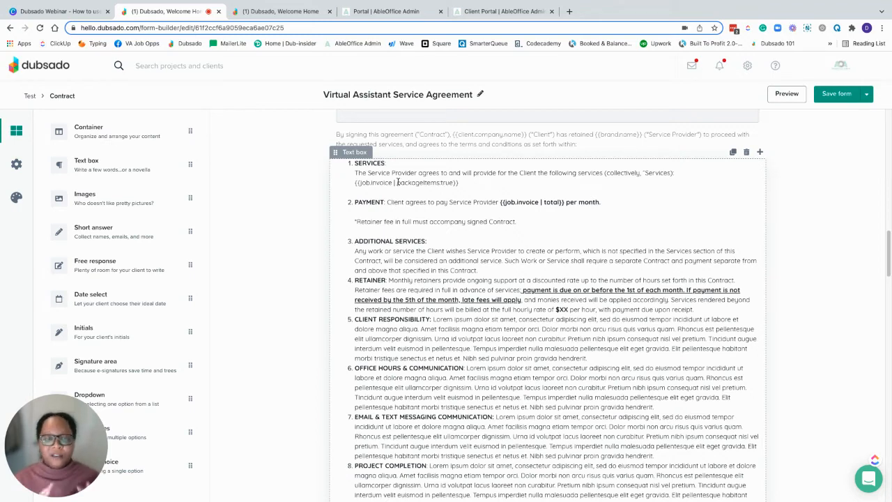
Return from the contract to the Test project and recheck its start and end date fields, closing them without changes
left_click(30, 96)
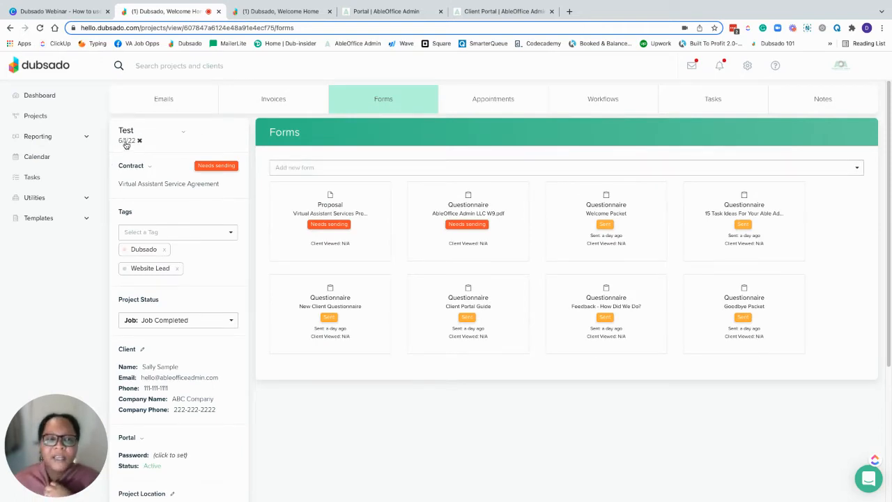
left_click(127, 142)
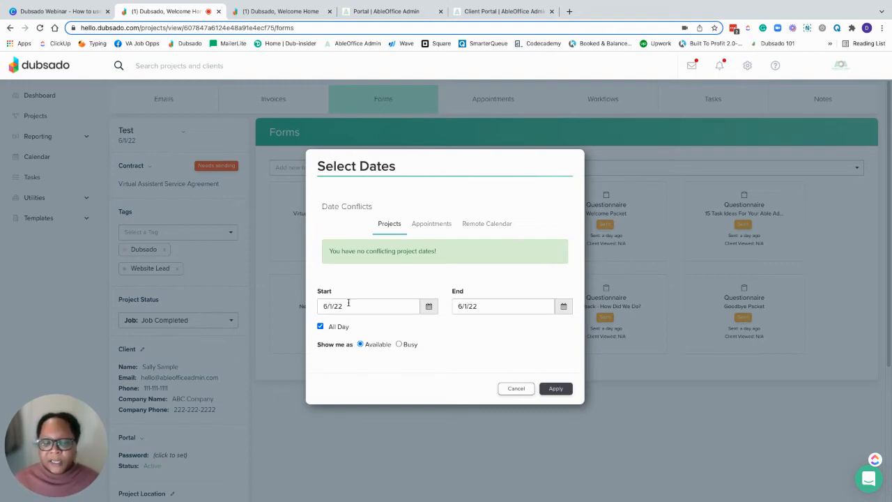
left_click(514, 392)
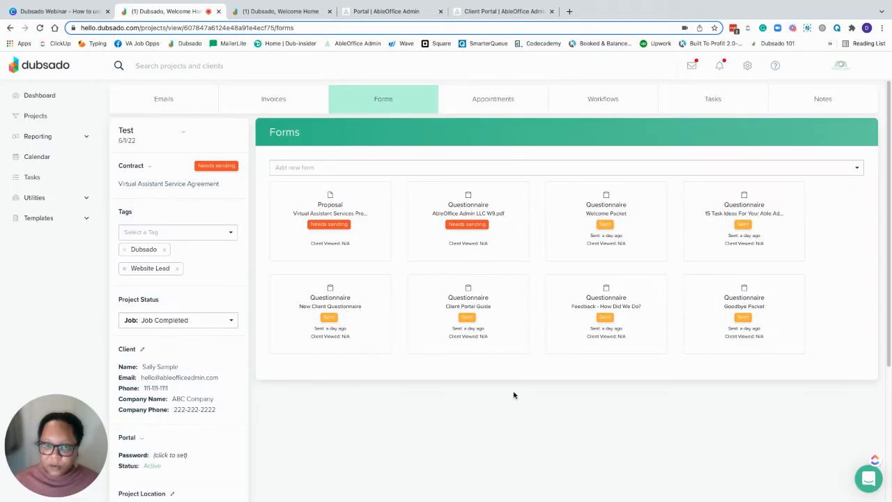
Review the AbleOffice Admin LLC W9.pdf form action in VA Client Onboarding, including its send options and email, and close it without changes
left_click(281, 13)
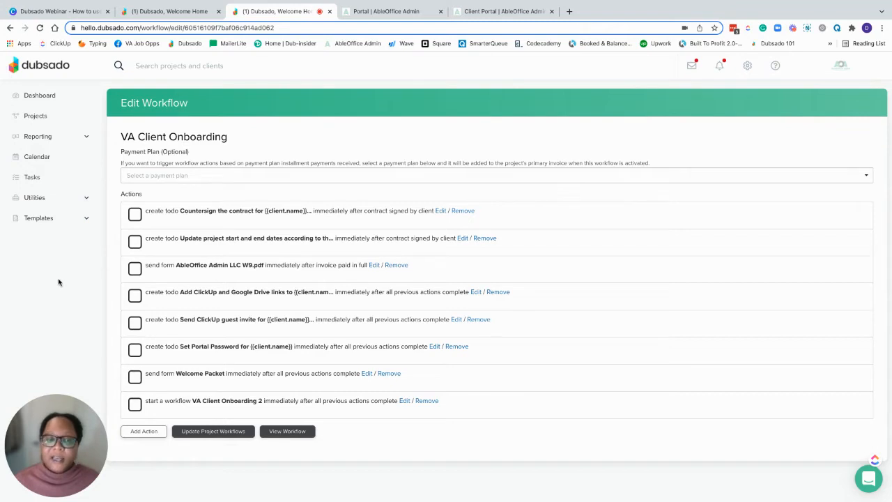
left_click(373, 265)
scroll(398, 243, "down", 3)
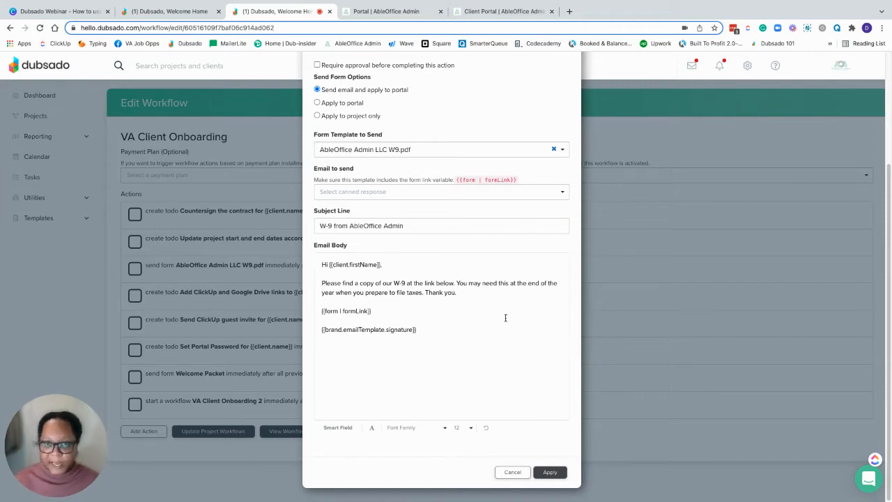
left_click(504, 473)
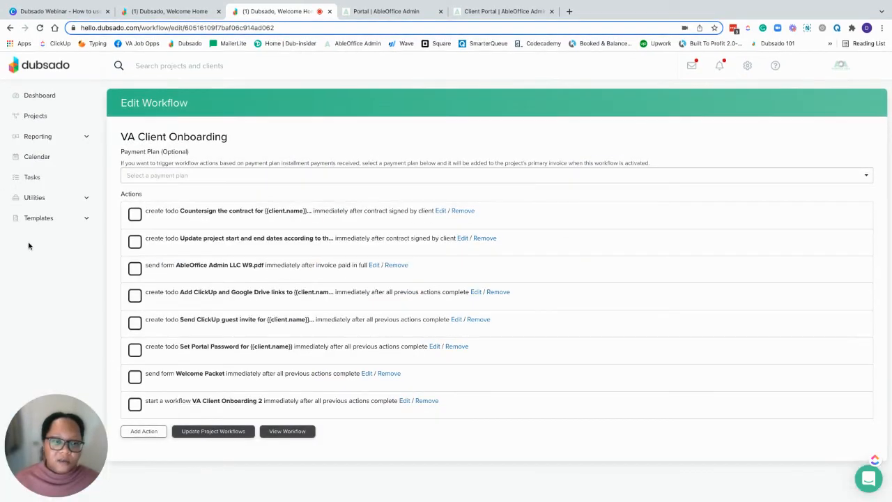
Browse the form templates and view the PDF upload option for questionnaires, closing it without adding a file
left_click(168, 12)
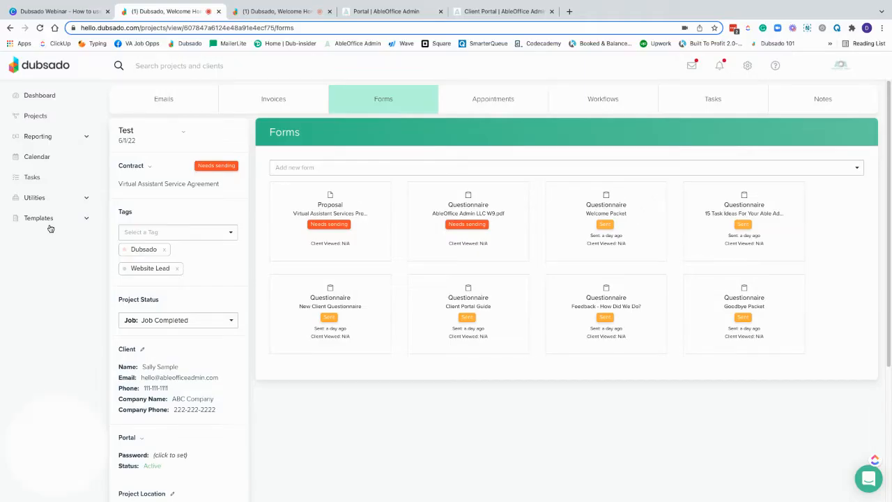
left_click(50, 223)
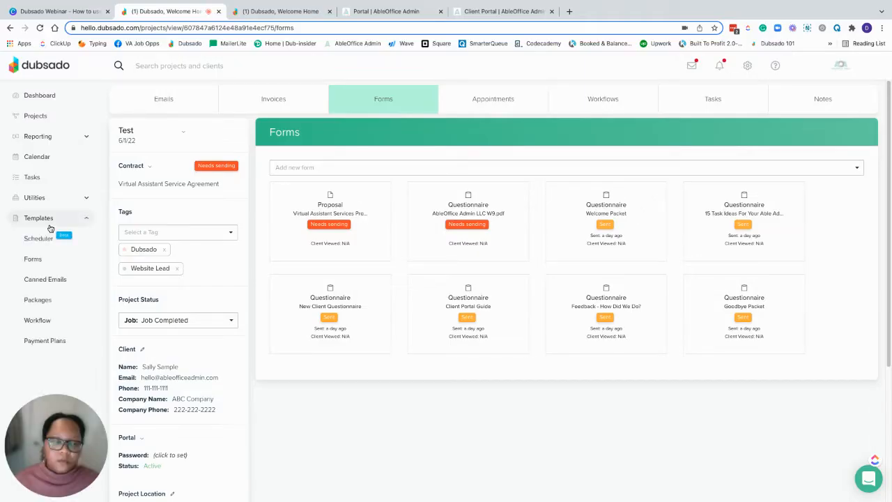
left_click(33, 259)
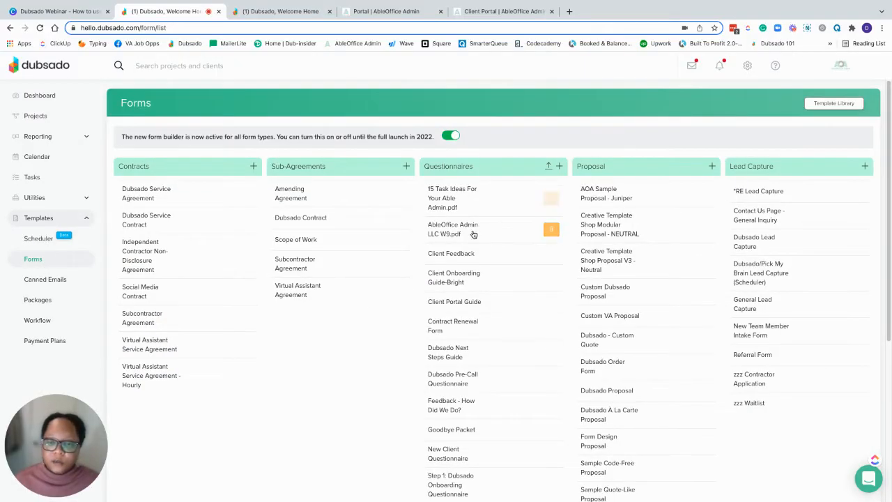
scroll(473, 234, "down", 4)
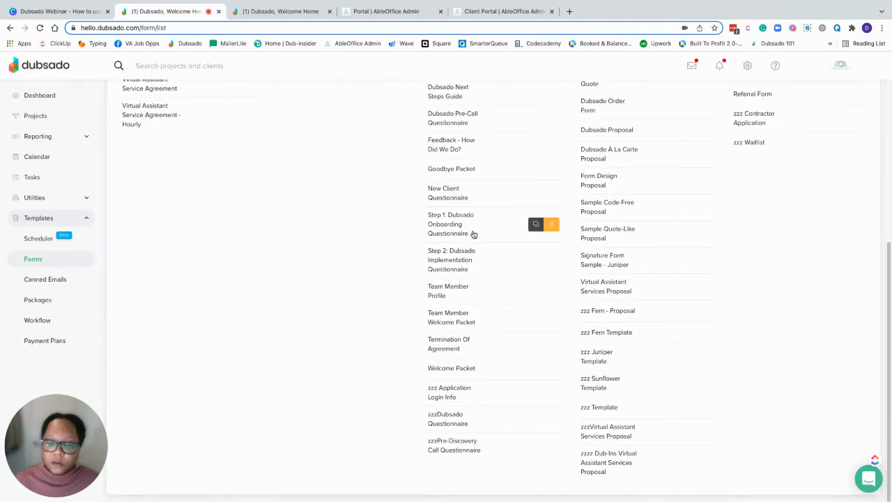
scroll(473, 235, "up", 4)
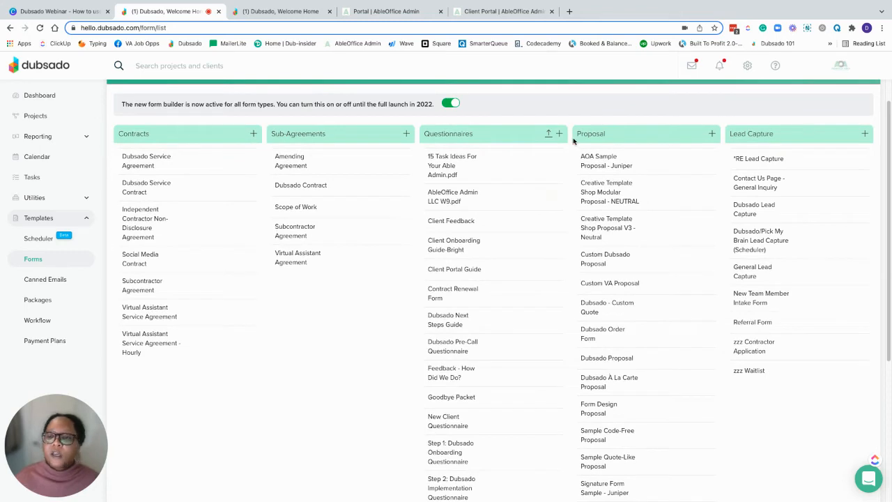
left_click(548, 135)
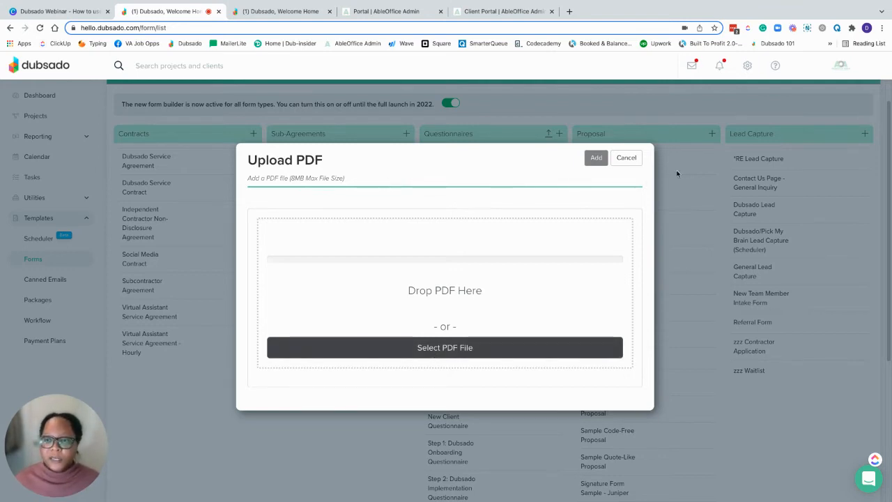
left_click(635, 163)
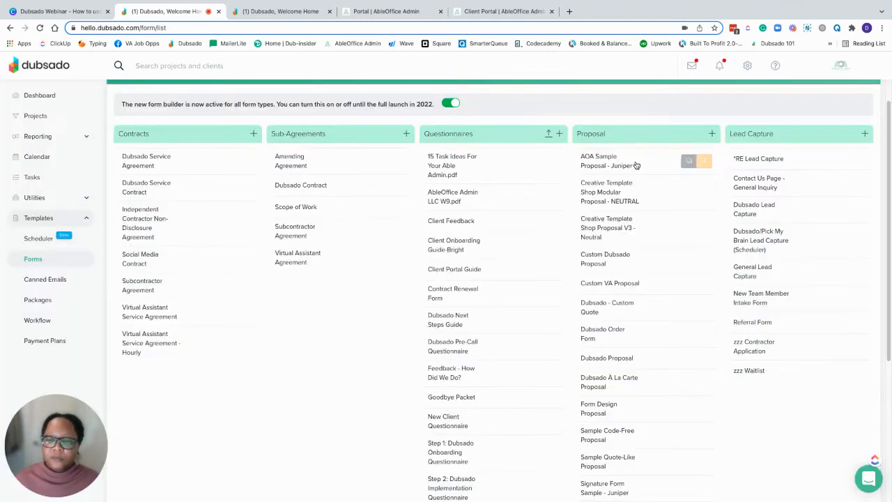
Search projects for "test" and return to the VA Client Onboarding workflow template without opening a project
type("test")
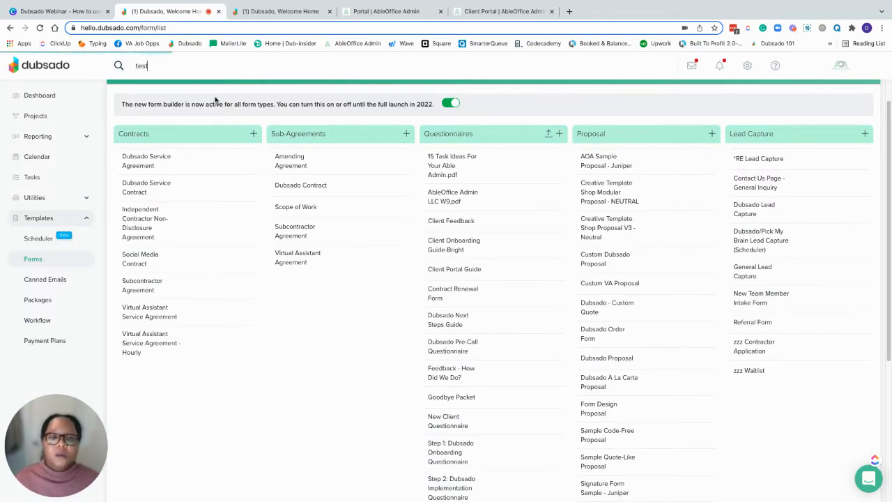
key("BackSpace")
key("BackSpace")
key("BackSpace")
key("BackSpace")
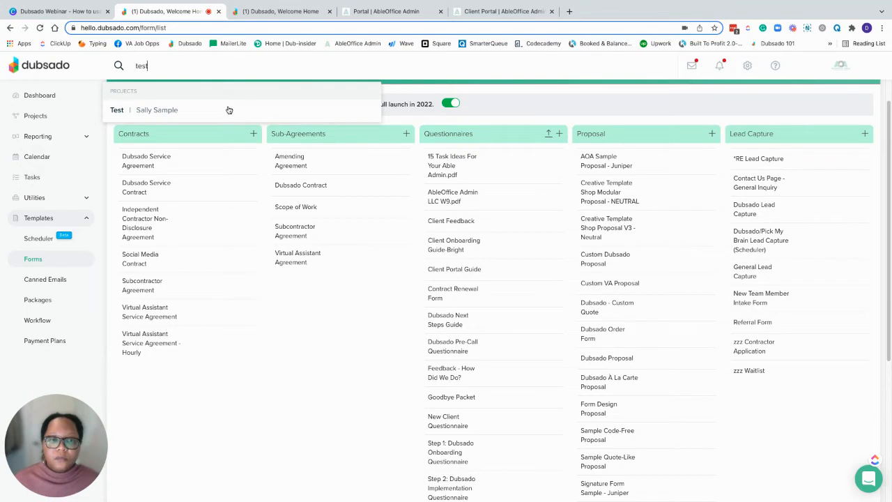
left_click(294, 13)
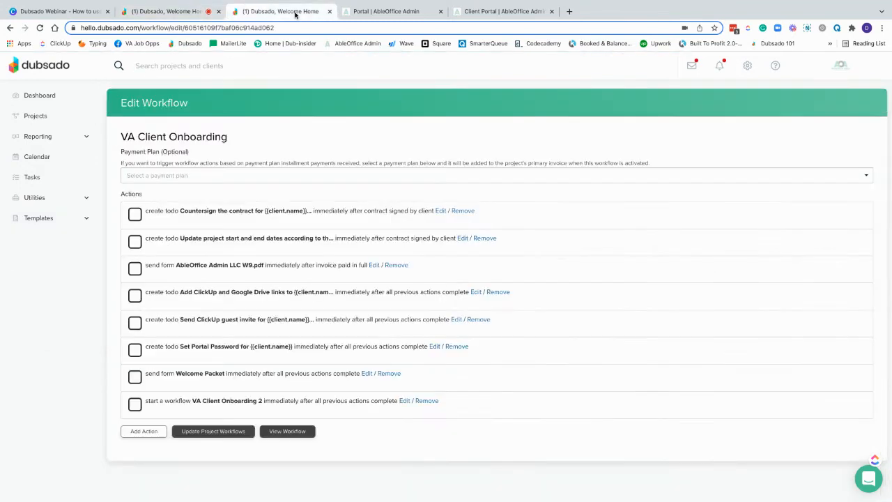
Review the to-do for adding ClickUp and Google Drive links in VA Client Onboarding, including its email reminder, and close it without changes
mouse_move(51, 488)
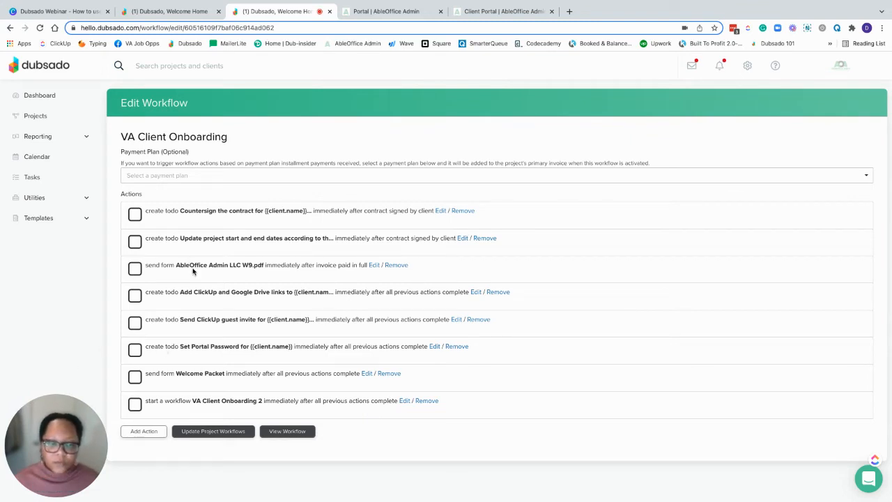
left_click(476, 293)
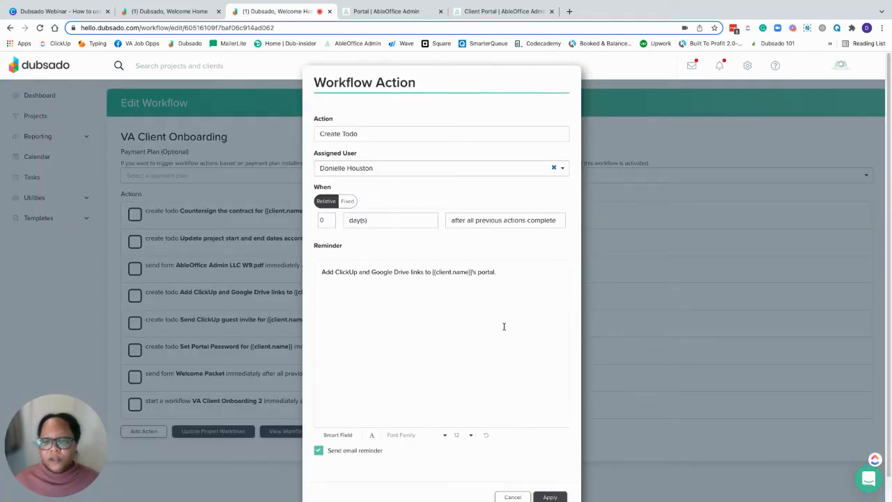
scroll(501, 332, "down", 1)
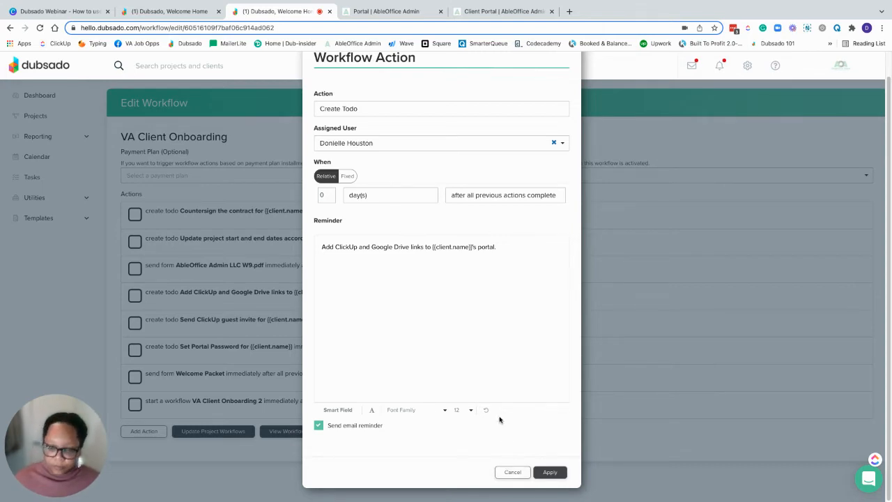
left_click(517, 473)
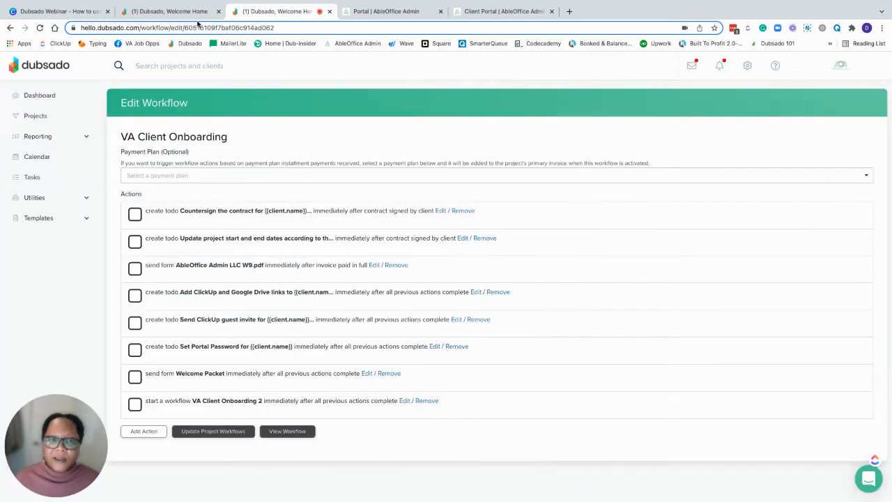
Search the Test project's list of forms to add for "link", "url" and "one", clearing each search term
left_click(172, 11)
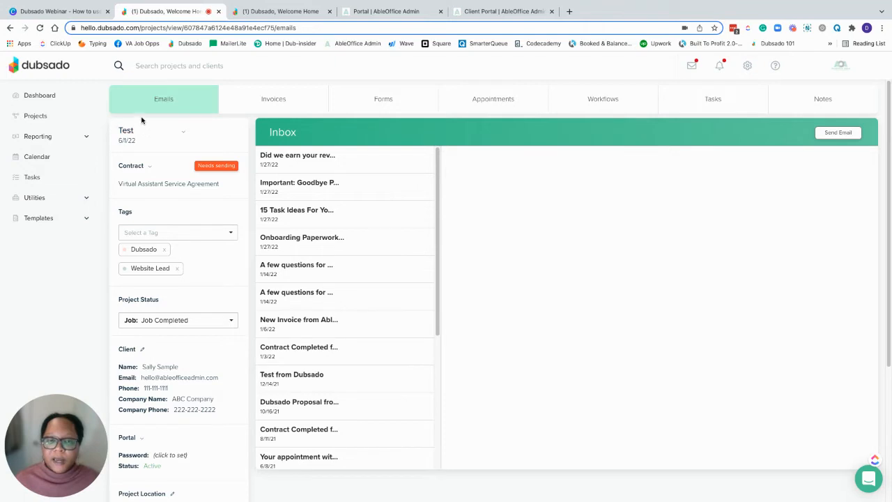
left_click(383, 101)
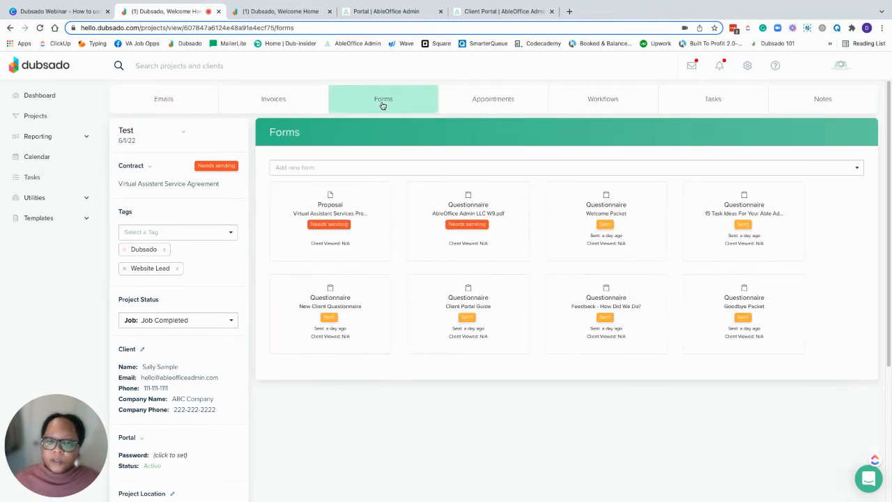
left_click(347, 167)
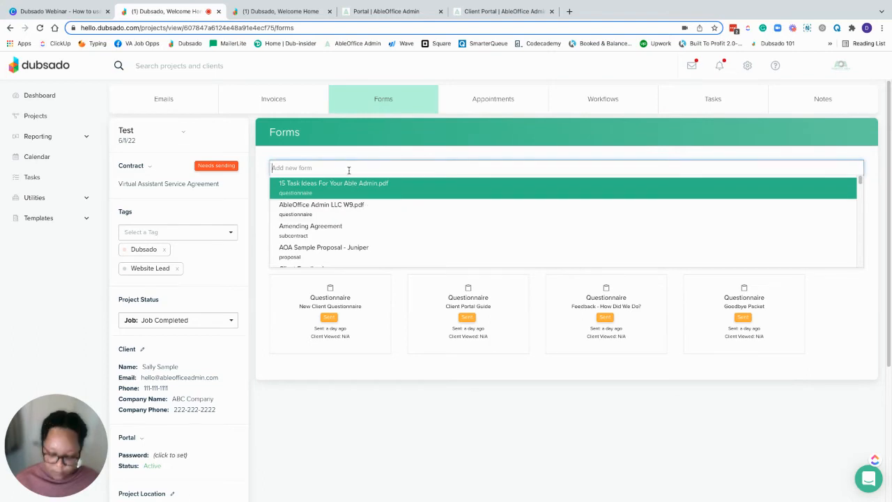
type("link")
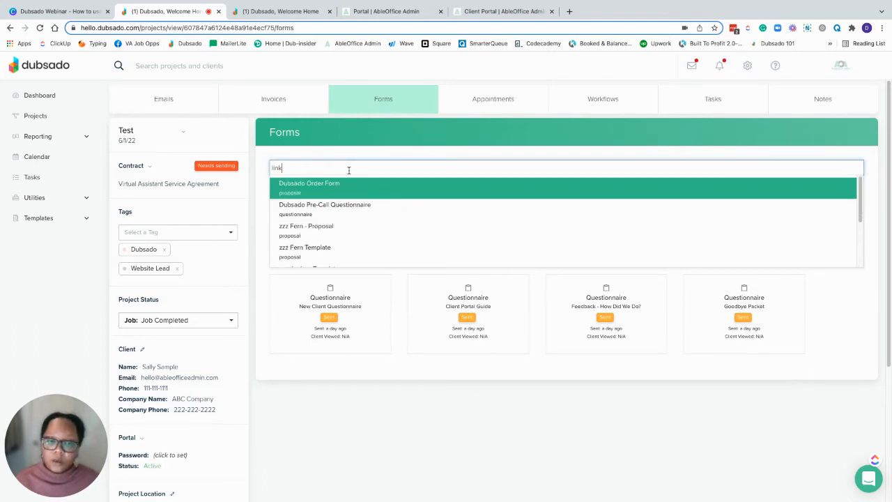
key("BackSpace")
key("BackSpace")
key("BackSpace")
key("BackSpace")
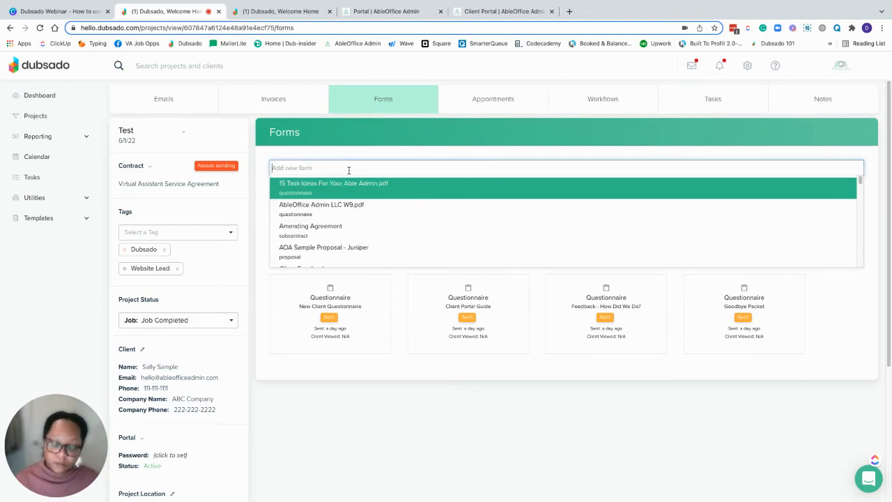
type("url")
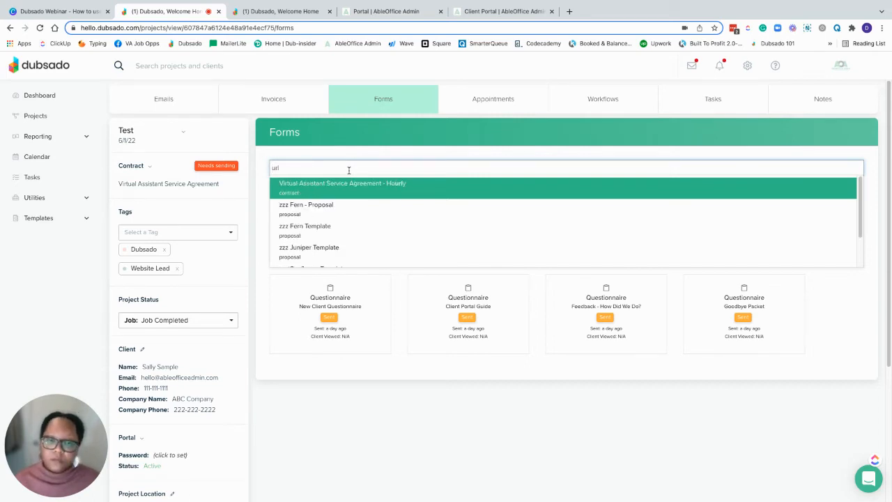
key("BackSpace")
key("BackSpace")
key("BackSpace")
type("one")
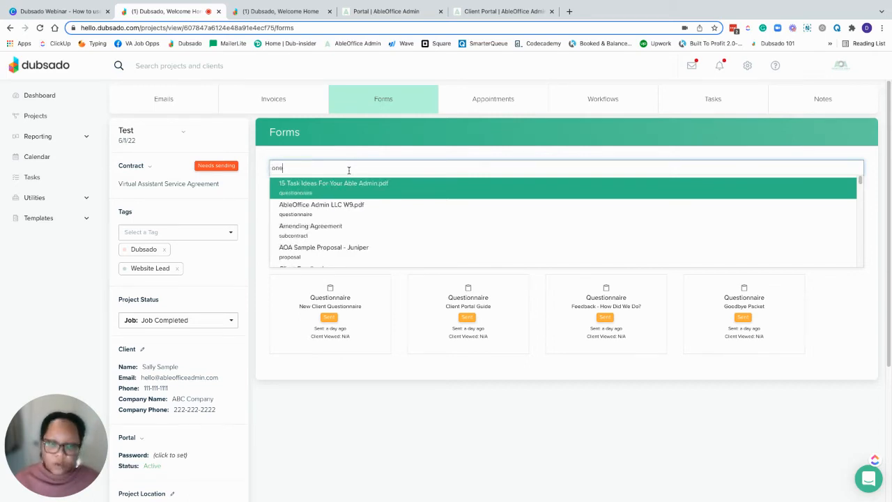
key("BackSpace")
key("BackSpace")
key("BackSpace")
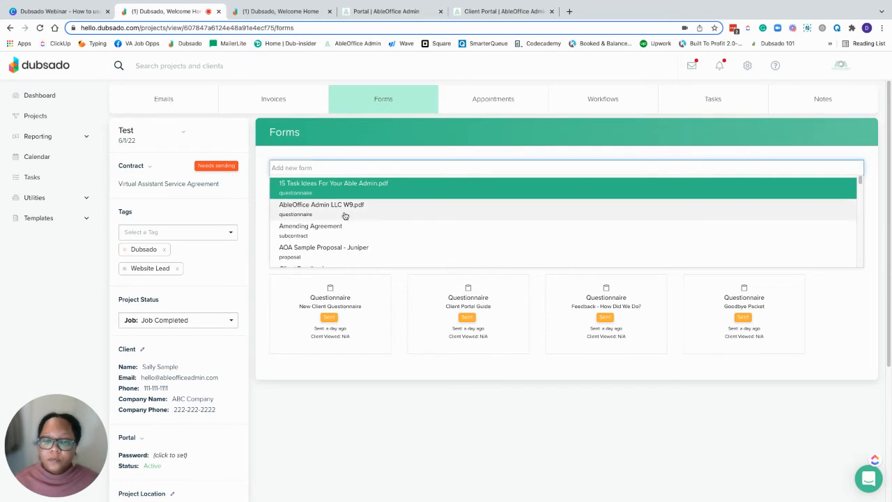
Choose Create One-Time Link from the Test project's addable forms, view its title and URL fields, and cancel without adding a link
scroll(389, 208, "down", 10)
scroll(388, 208, "down", 1)
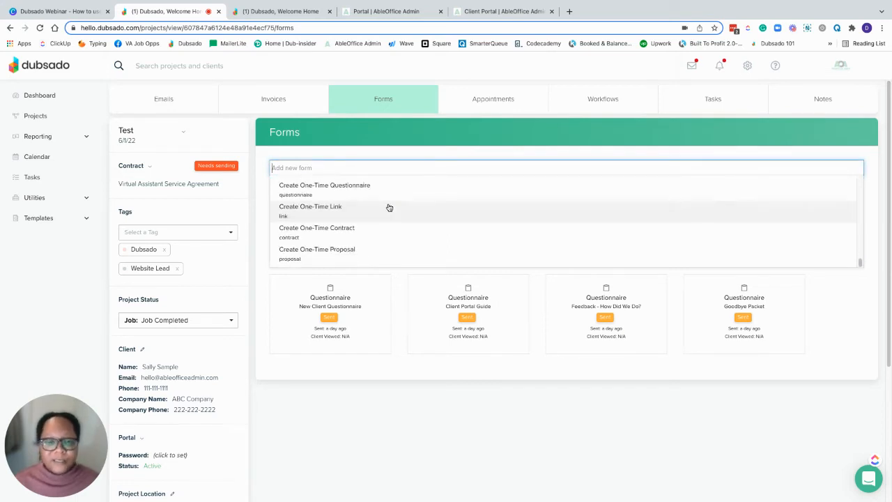
scroll(422, 216, "down", 1)
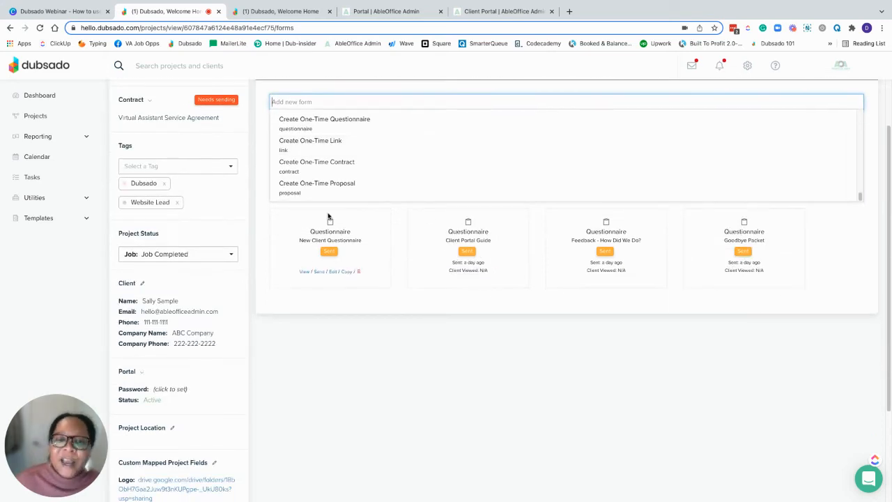
left_click(337, 147)
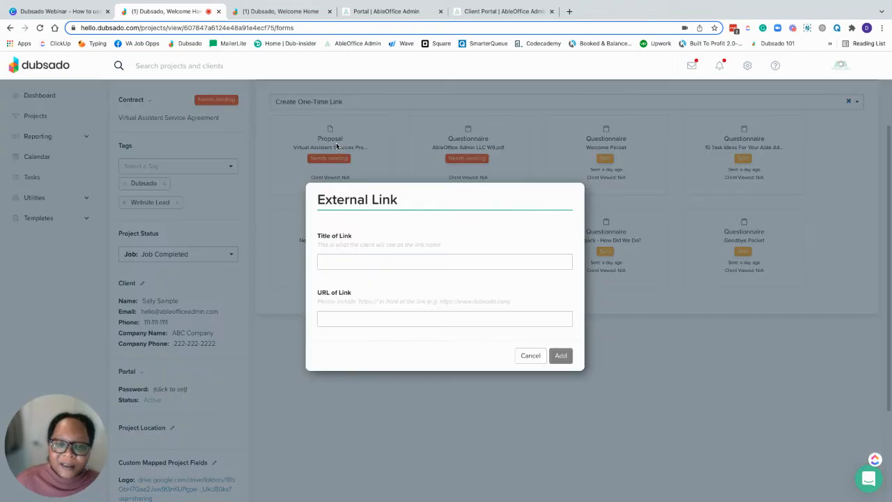
left_click(345, 263)
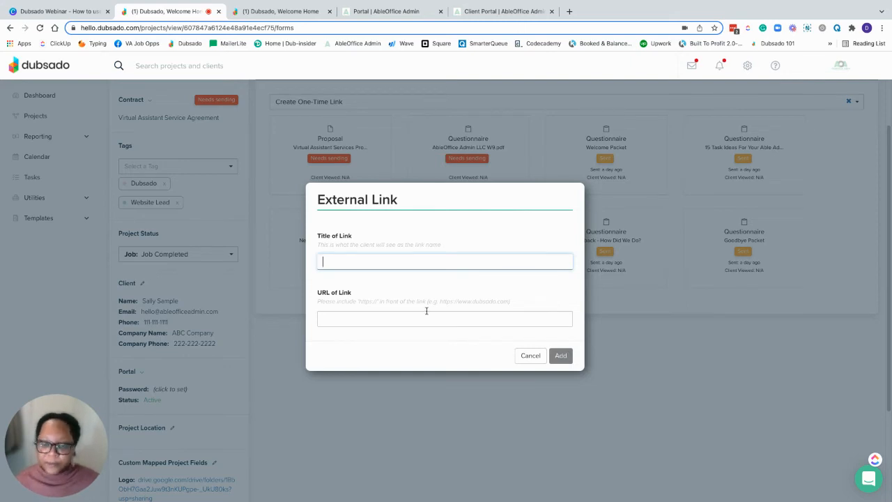
left_click(530, 355)
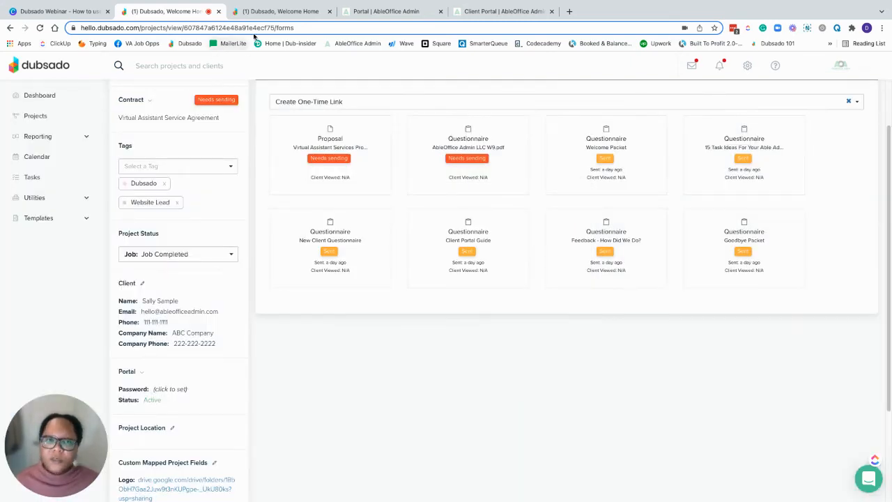
Return to the VA Client Onboarding workflow and review the Send ClickUp guest invite to-do, closing it without changes
left_click(275, 12)
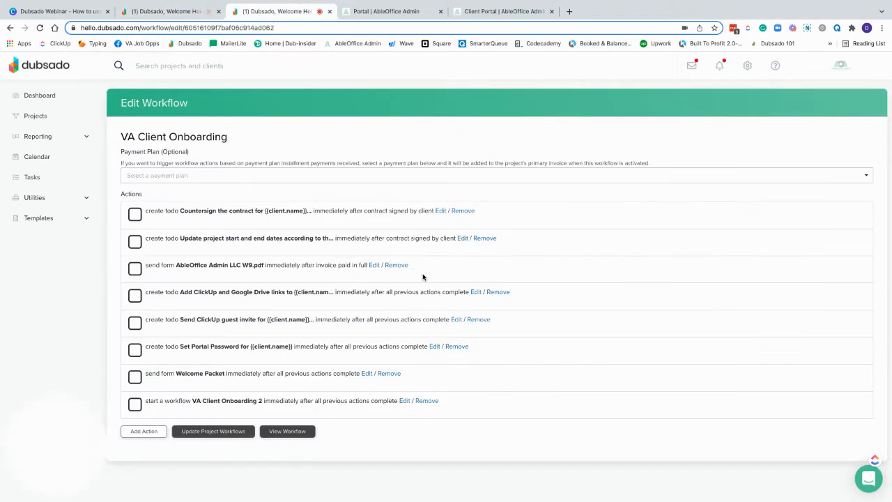
left_click(457, 320)
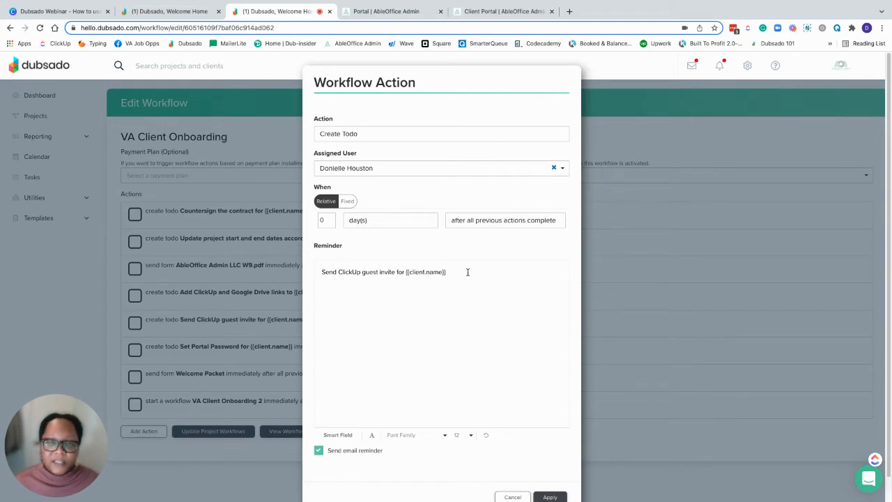
scroll(494, 312, "down", 1)
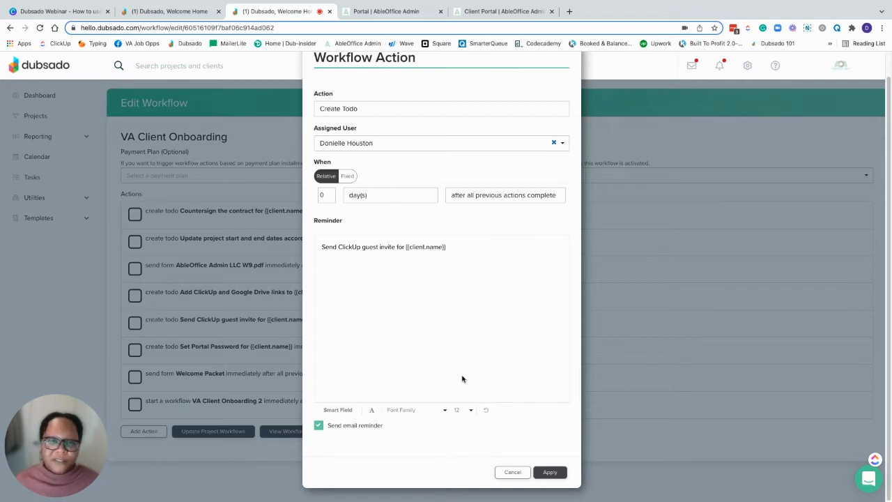
left_click(512, 473)
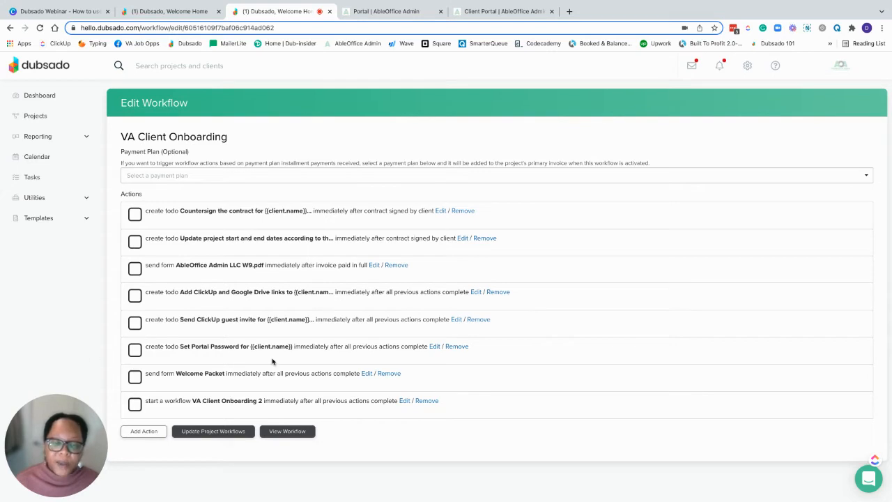
Show the client portal password field in the Test project and close it without entering a password
left_click(187, 15)
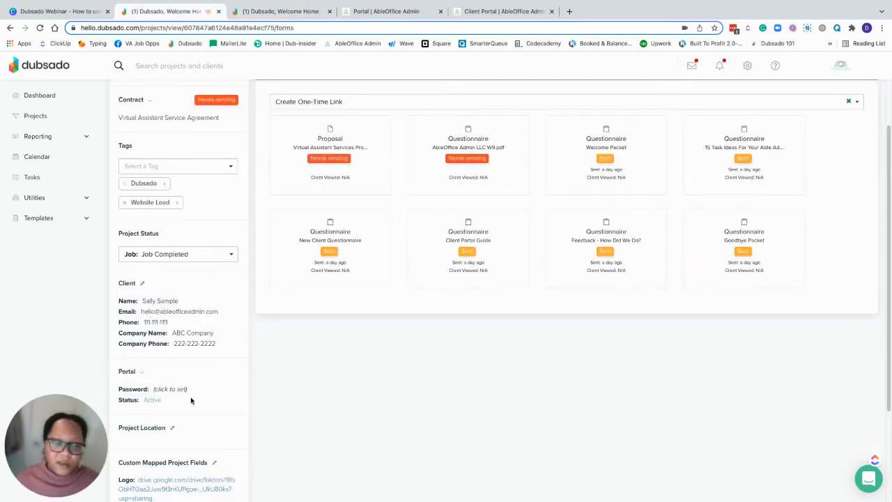
left_click(168, 389)
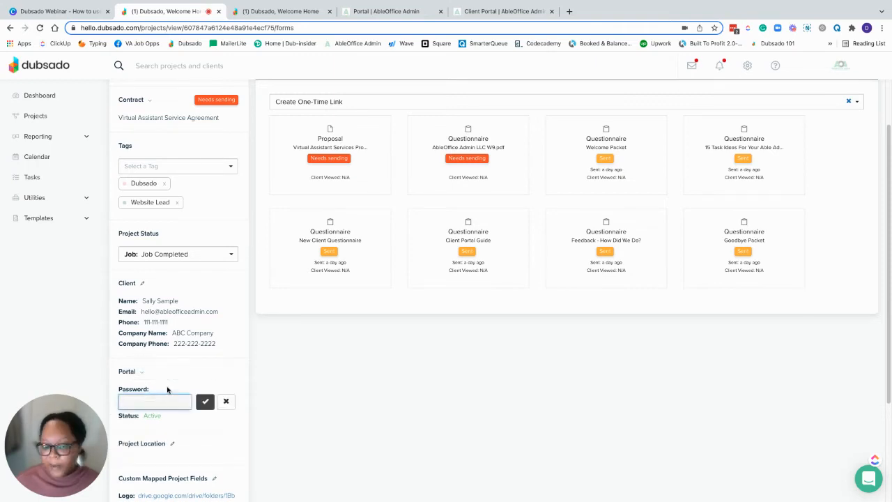
left_click(226, 401)
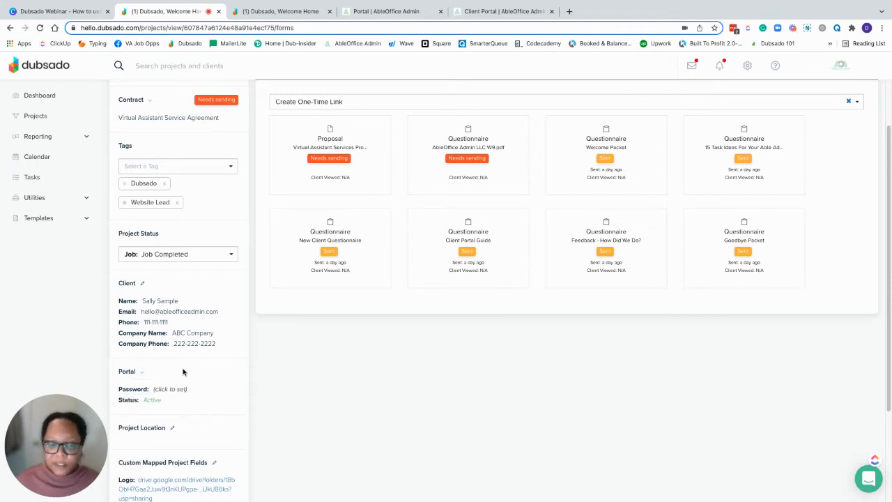
scroll(184, 371, "up", 2)
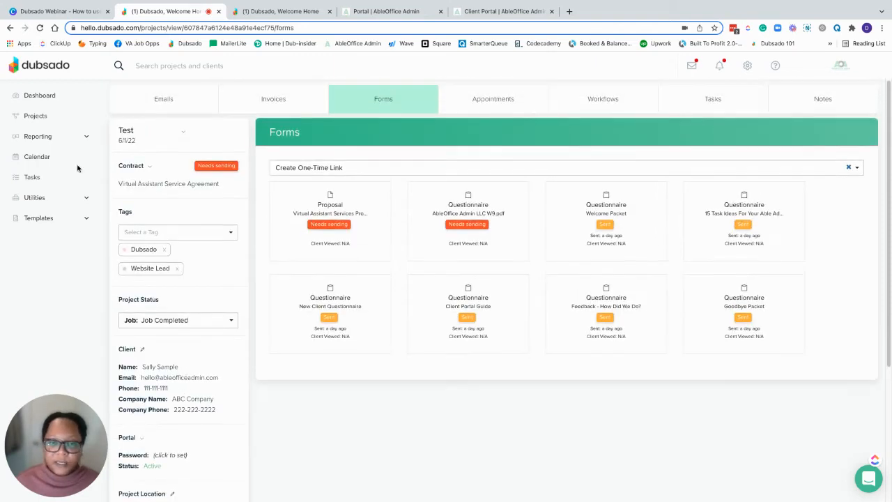
Review the Welcome Packet form action in VA Client Onboarding, including its portal-only send option, and close it without changes
left_click(272, 11)
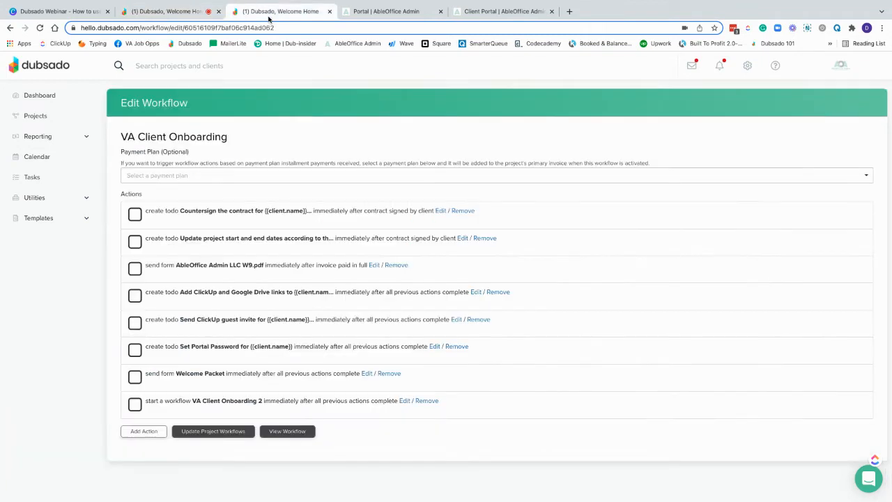
left_click(366, 374)
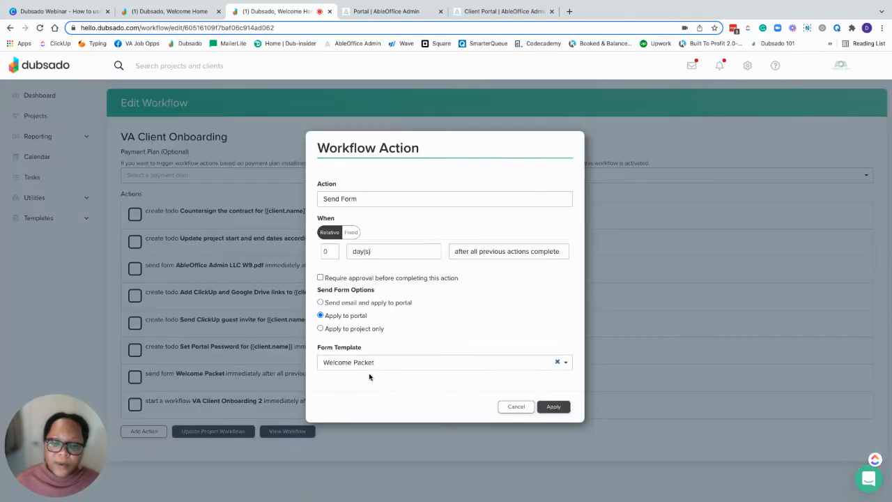
left_click(507, 410)
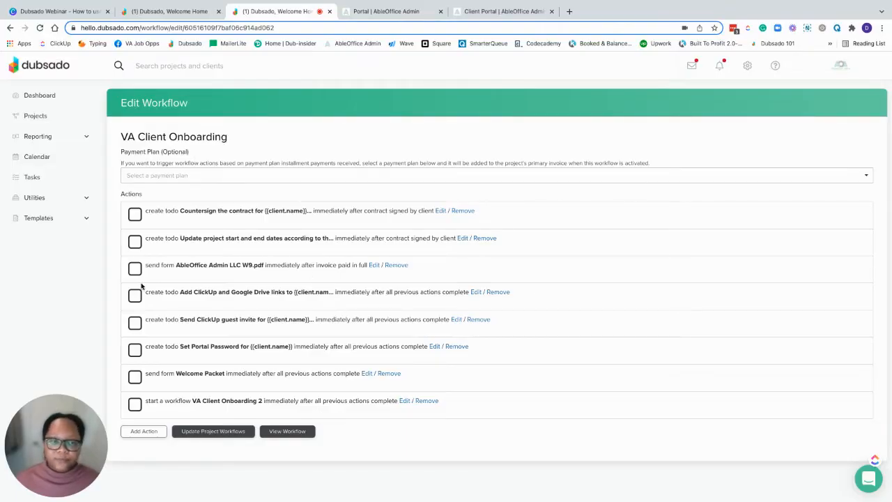
Find the VA Client Onboarding 2 workflow template and open it for editing to view its actions
left_click(49, 220)
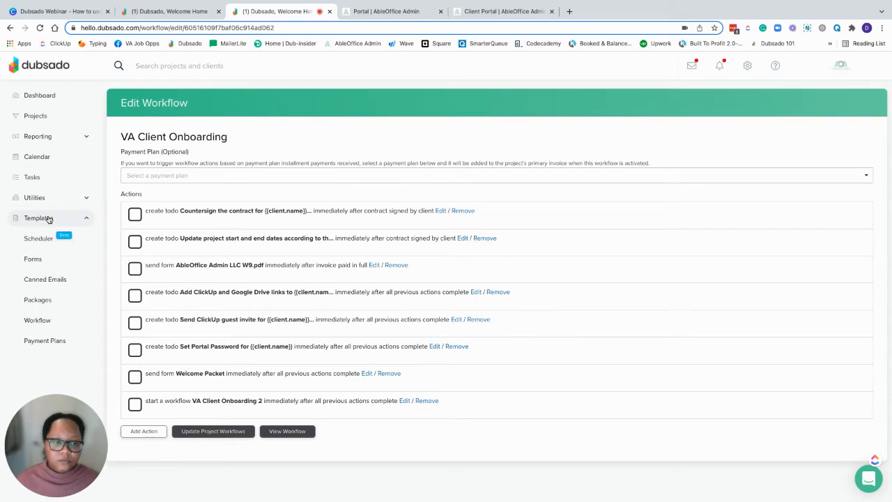
left_click(57, 321)
scroll(189, 269, "down", 5)
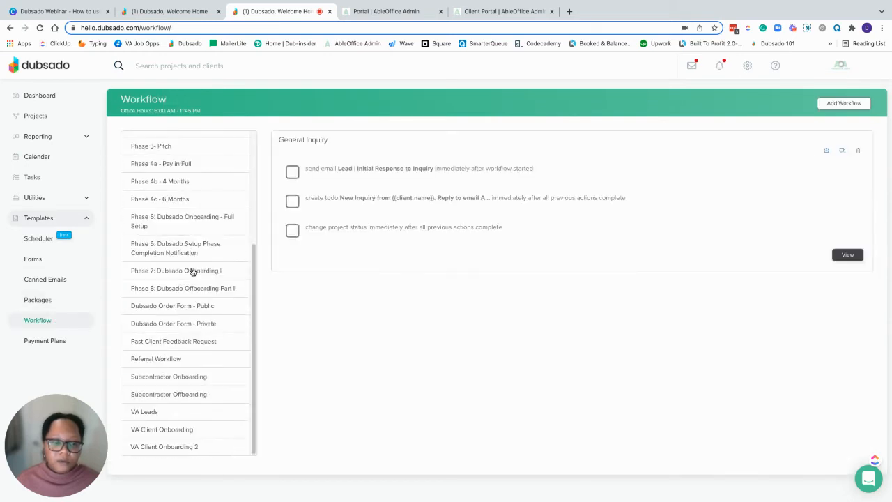
left_click(179, 449)
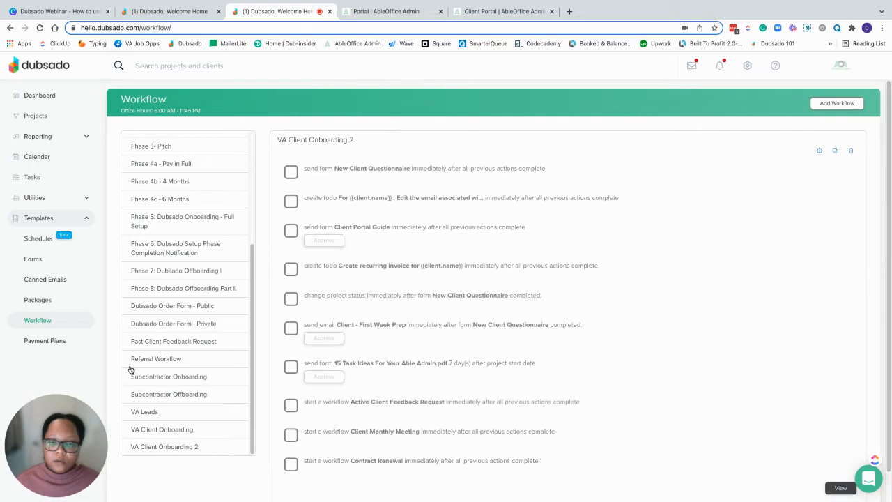
left_click(815, 152)
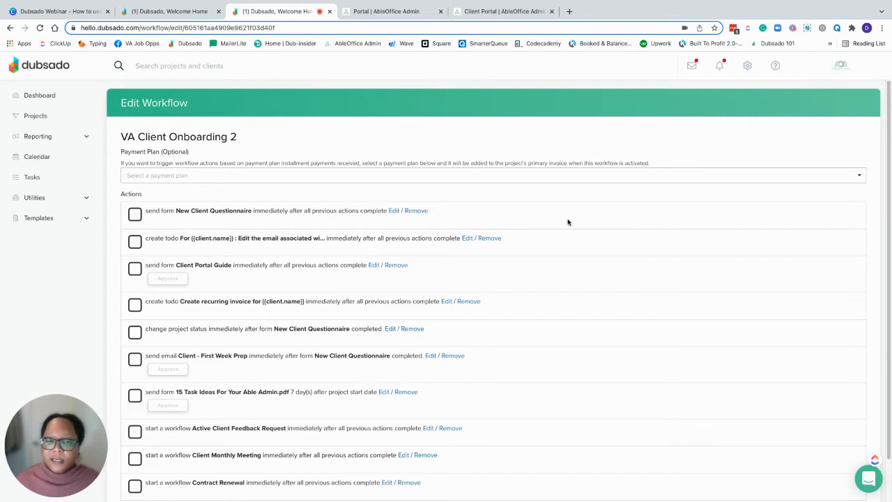
Return to the Test project's forms and open a preview of the Welcome Packet questionnaire
left_click(161, 14)
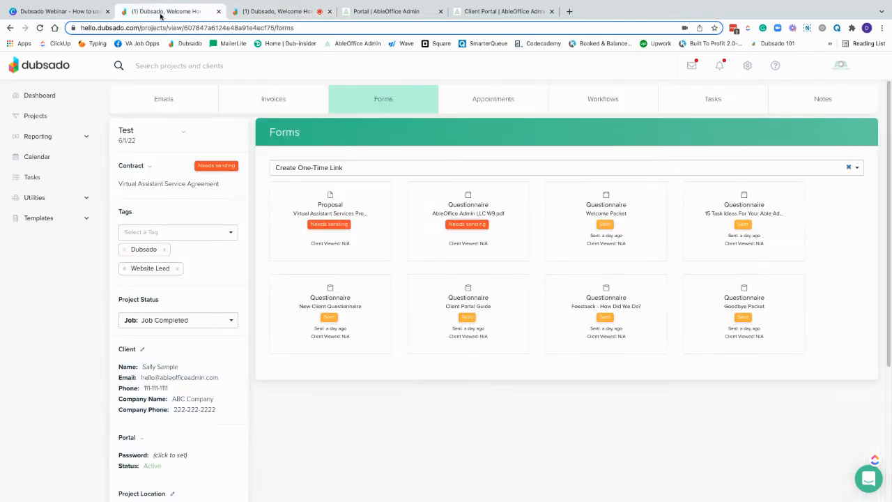
mouse_move(582, 204)
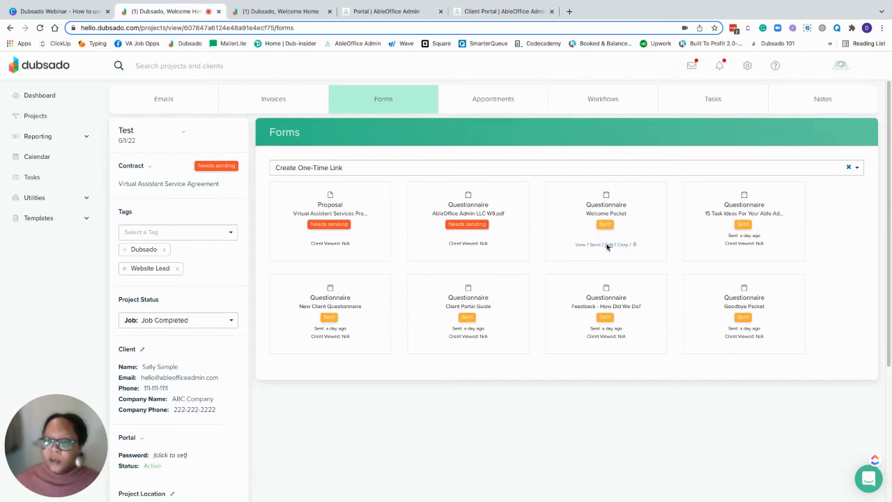
left_click(579, 245)
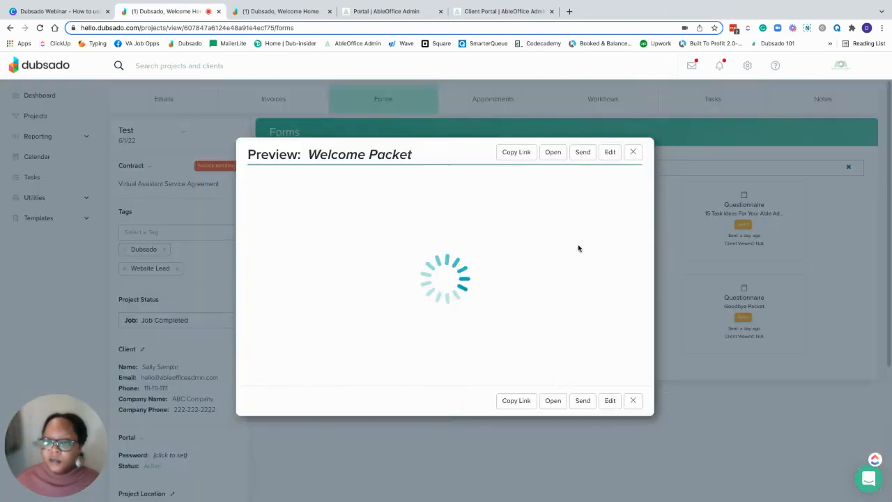
Open the Welcome Packet as its own page and examine its branded cover and personalised welcome letter
left_click(550, 82)
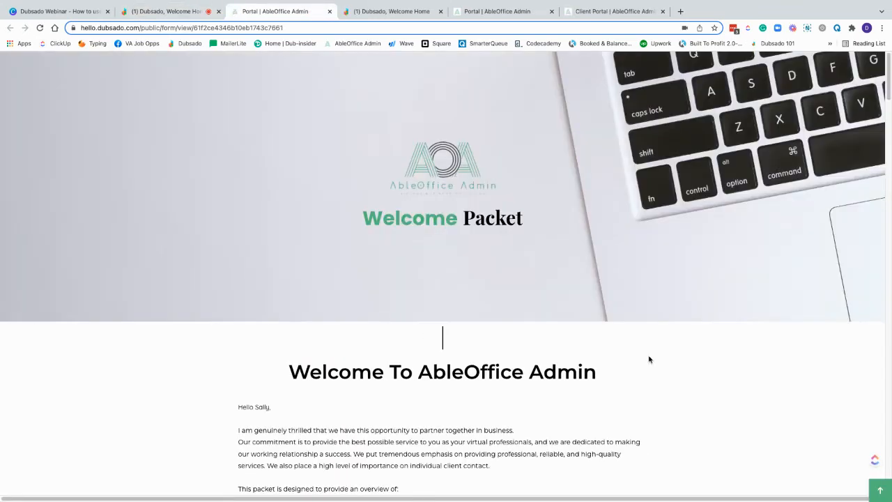
scroll(648, 358, "down", 3)
scroll(649, 358, "down", 3)
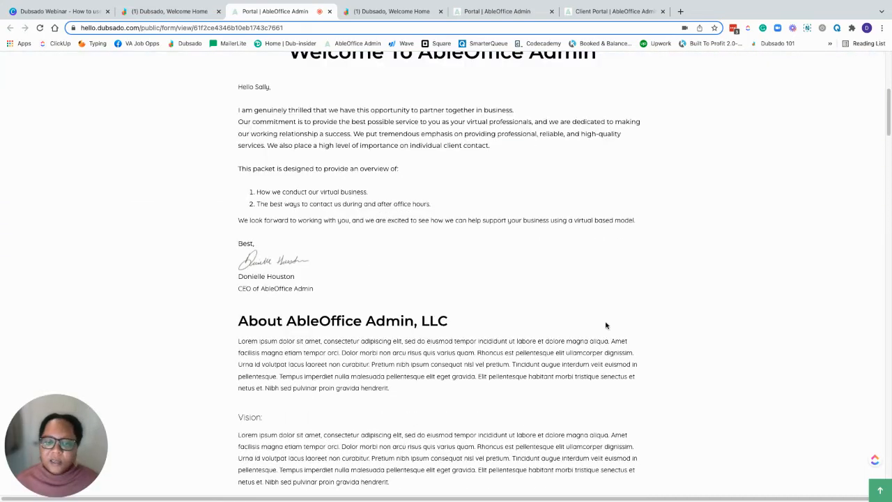
scroll(607, 325, "down", 2)
double_click(294, 270)
left_click(783, 307)
scroll(746, 309, "up", 6)
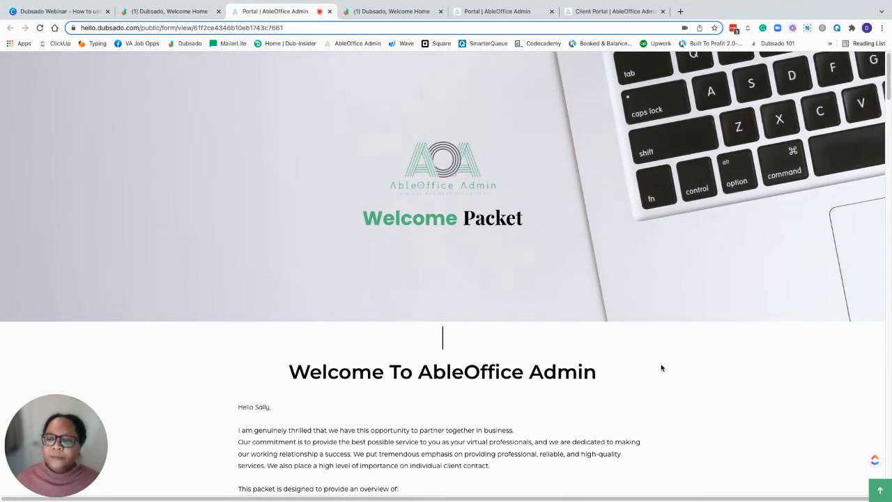
scroll(732, 386, "down", 2)
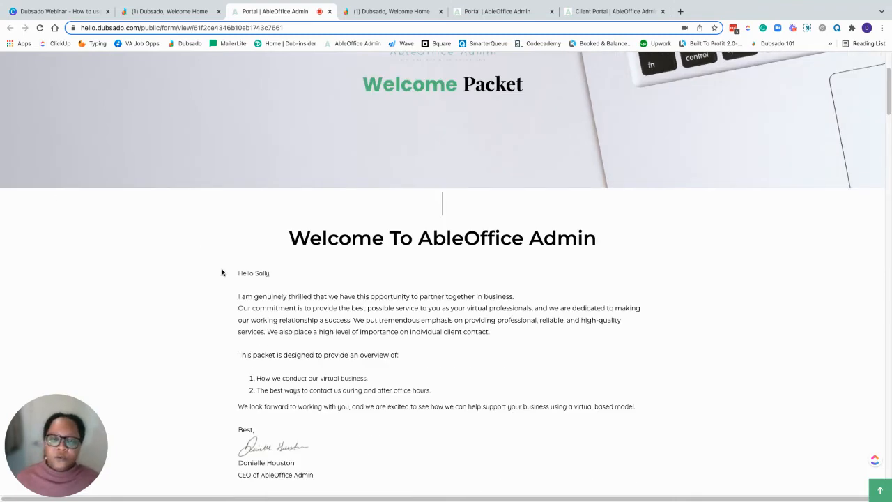
scroll(221, 272, "up", 2)
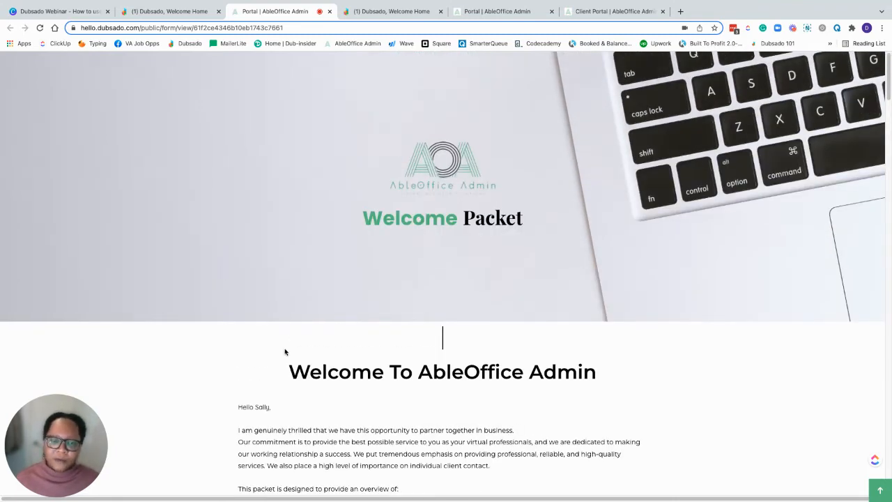
scroll(286, 351, "down", 10)
scroll(290, 350, "up", 10)
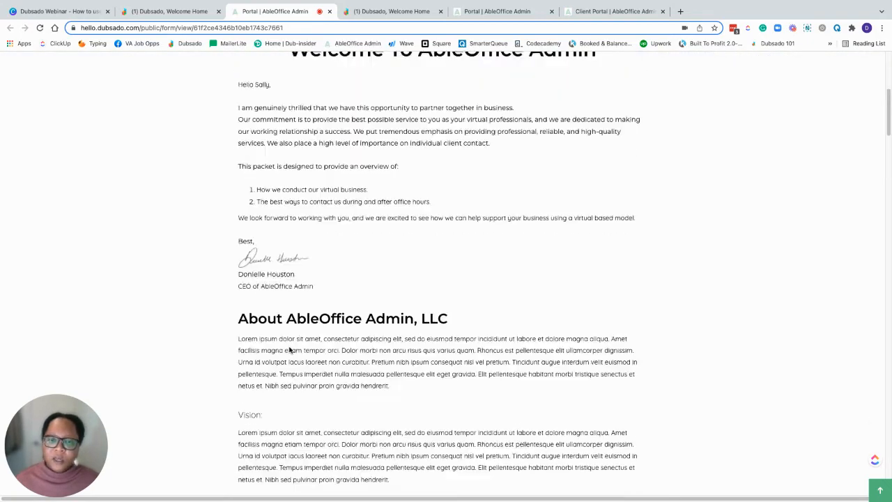
scroll(290, 350, "down", 4)
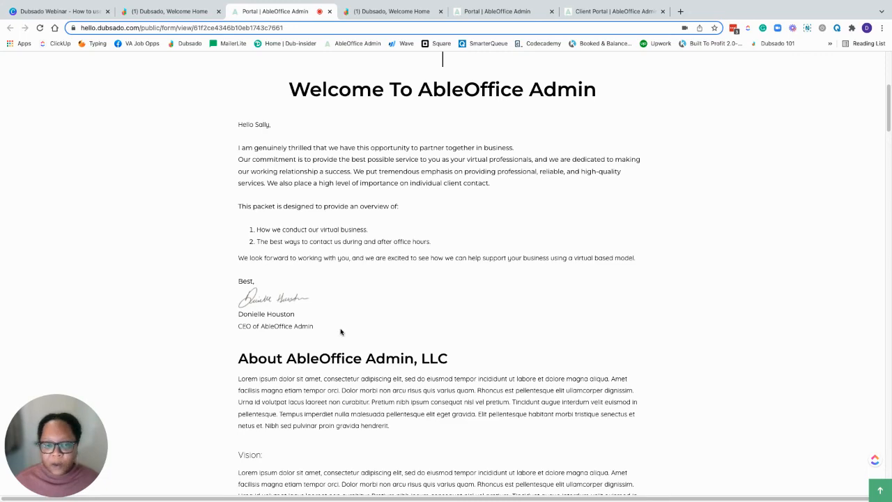
Review the Welcome Packet's About AbleOffice Admin and How We Work sections, through to the Book A Call link under Meetings
scroll(510, 303, "down", 3)
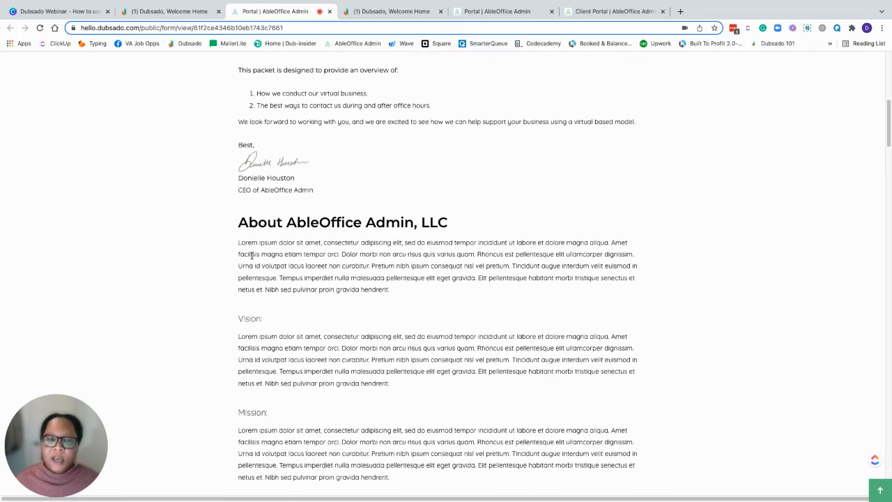
scroll(470, 304, "down", 5)
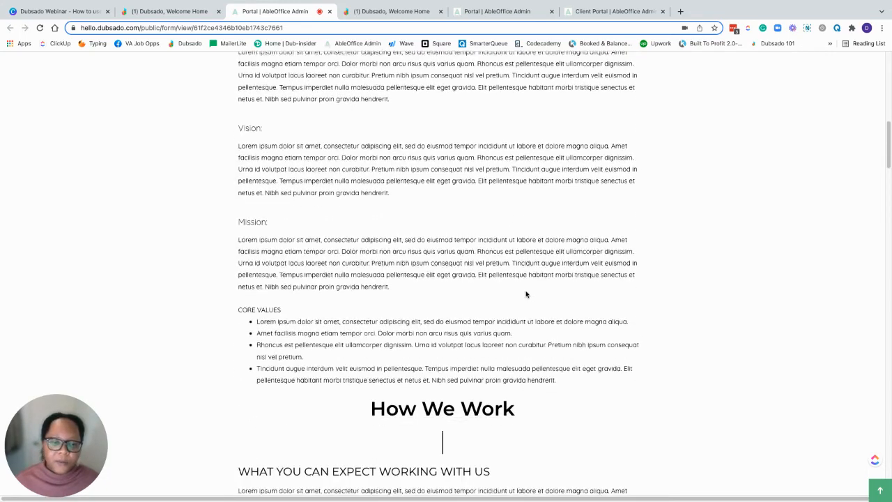
scroll(526, 293, "down", 6)
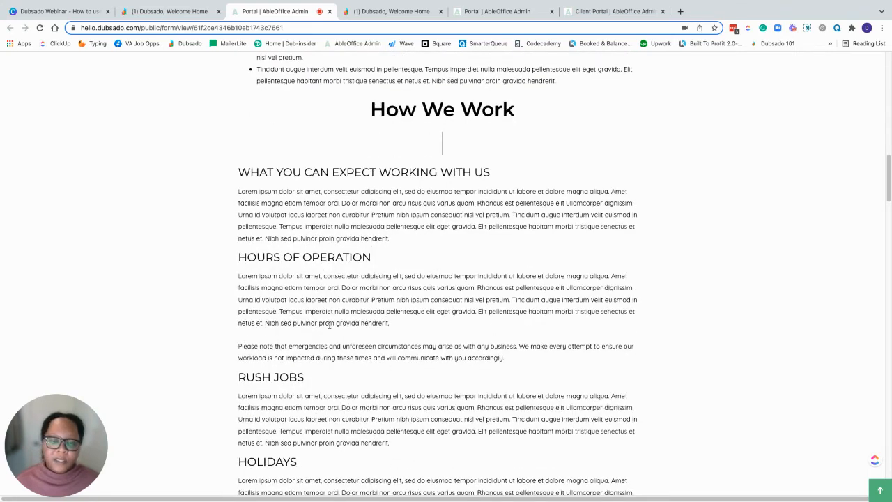
scroll(550, 279, "down", 3)
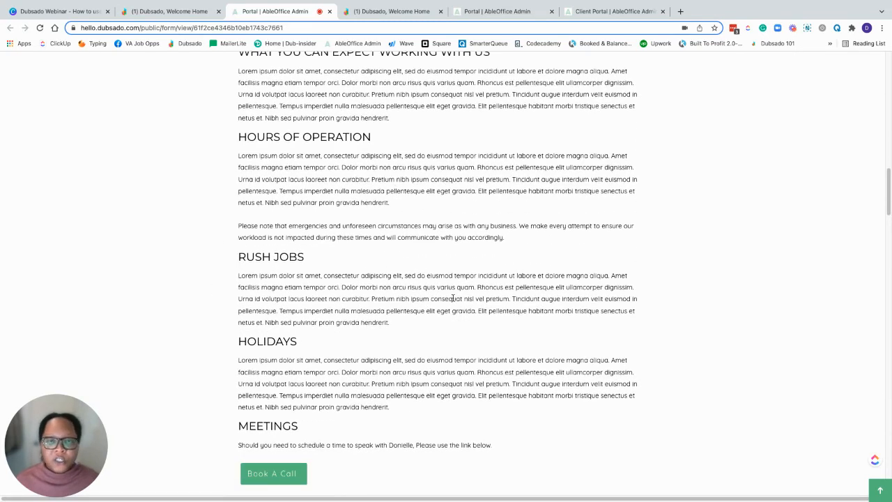
scroll(456, 296, "down", 4)
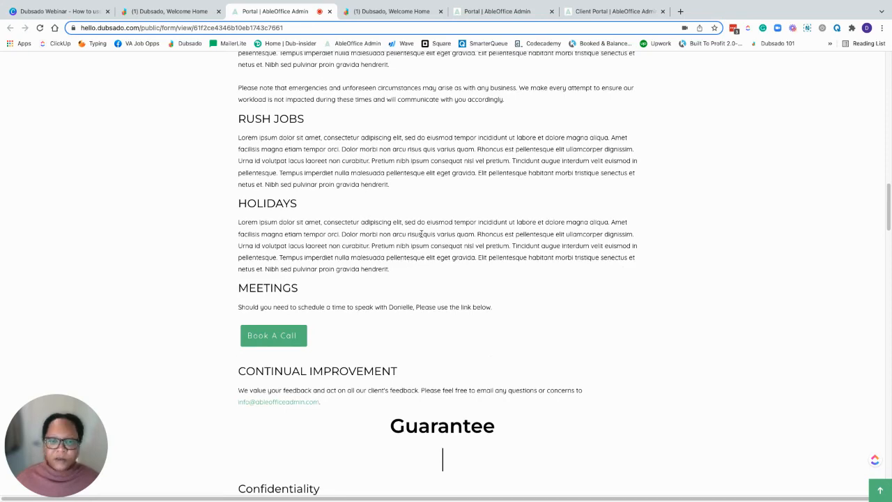
scroll(421, 234, "down", 1)
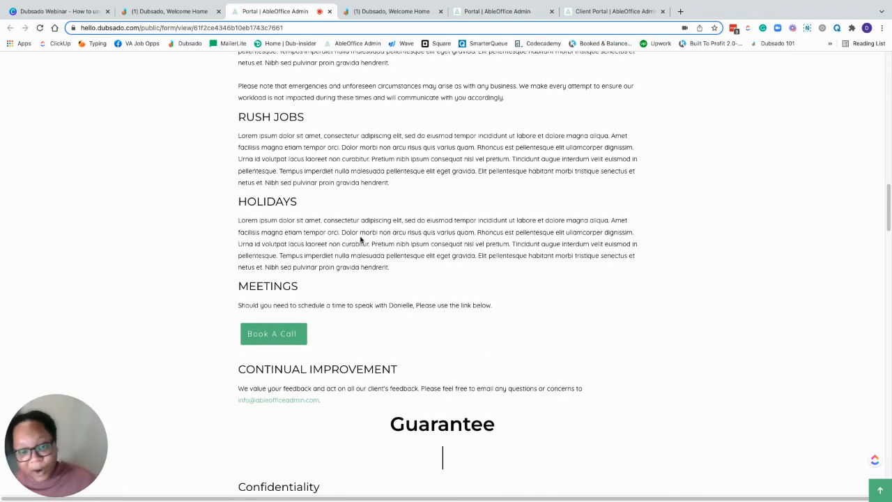
scroll(360, 239, "down", 2)
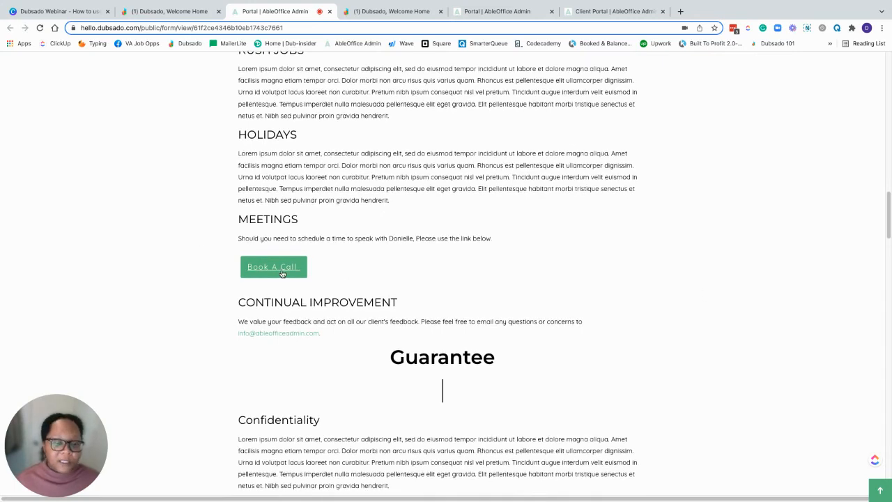
Review the Welcome Packet's Guarantee, Referral Rewards Program and Additional Services sections
scroll(667, 281, "down", 5)
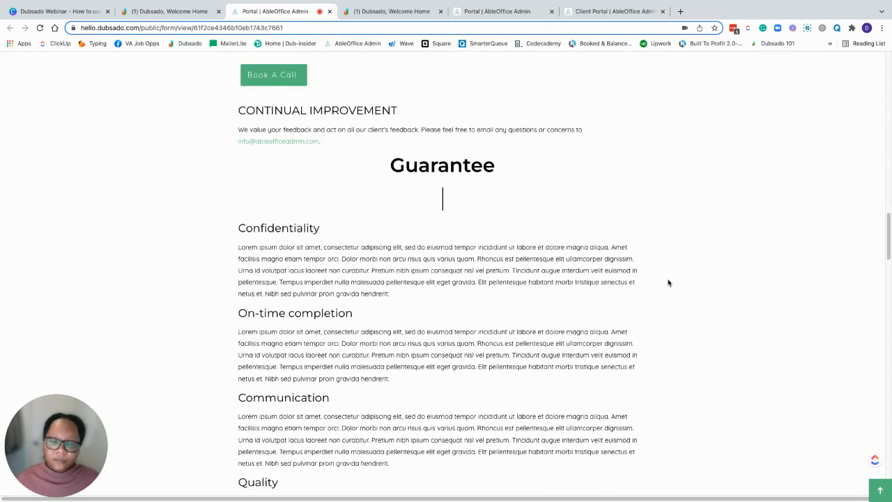
scroll(541, 295, "down", 5)
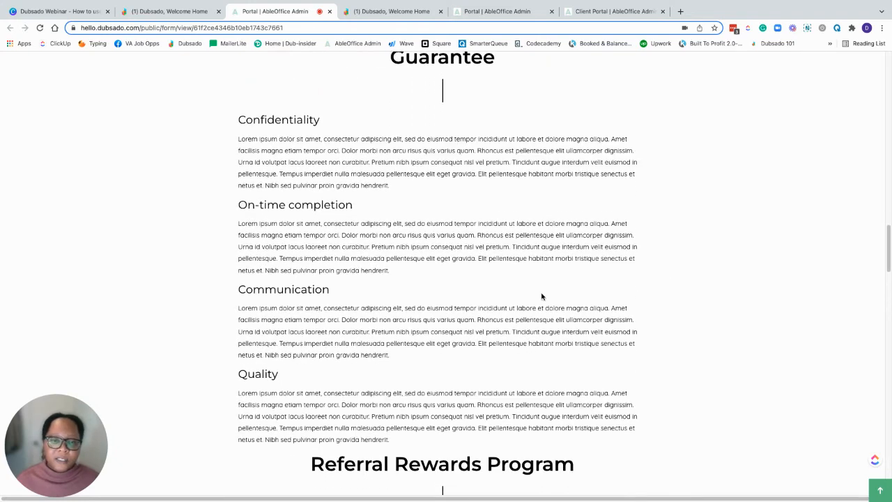
scroll(541, 296, "down", 2)
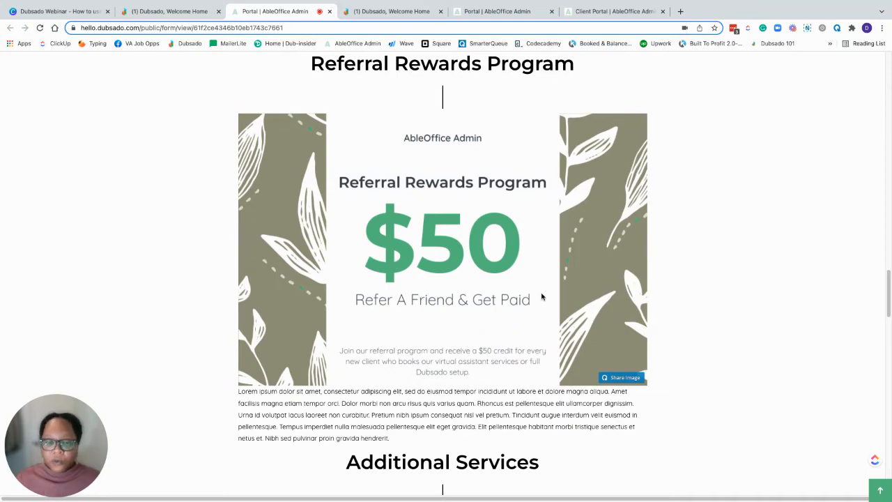
scroll(541, 202, "down", 5)
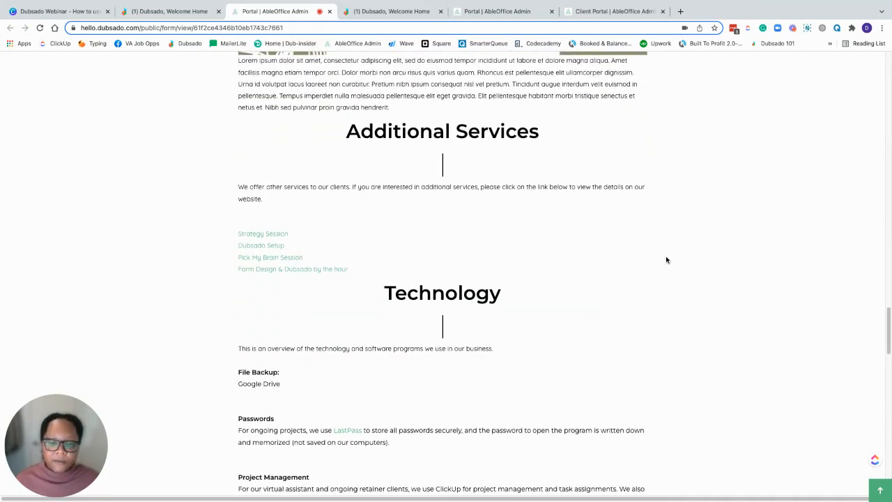
Examine the Welcome Packet's Technology section, its ClickUp and LastPass video tutorials, and the closing Stay Connected details
scroll(666, 260, "down", 2)
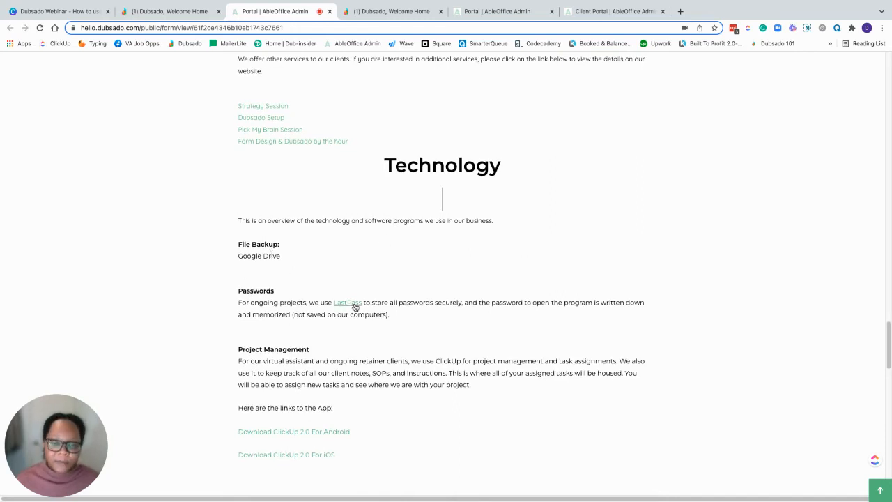
scroll(688, 295, "down", 3)
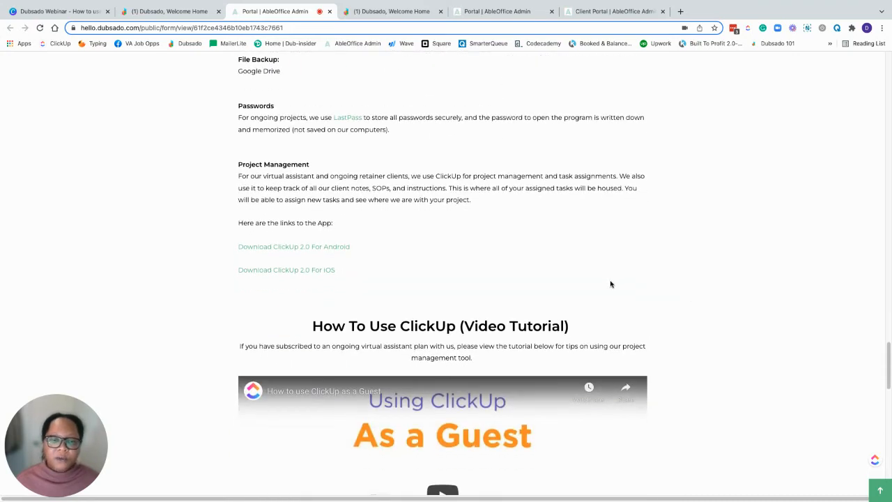
scroll(750, 195, "down", 2)
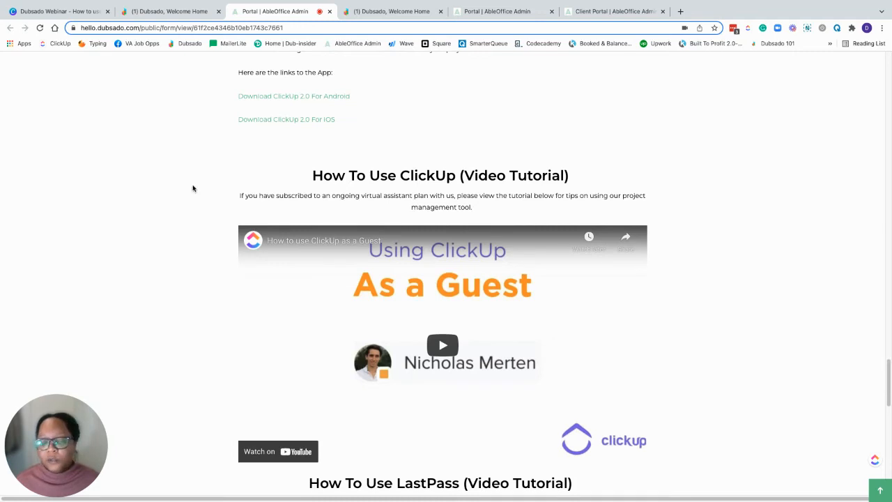
scroll(678, 259, "down", 1)
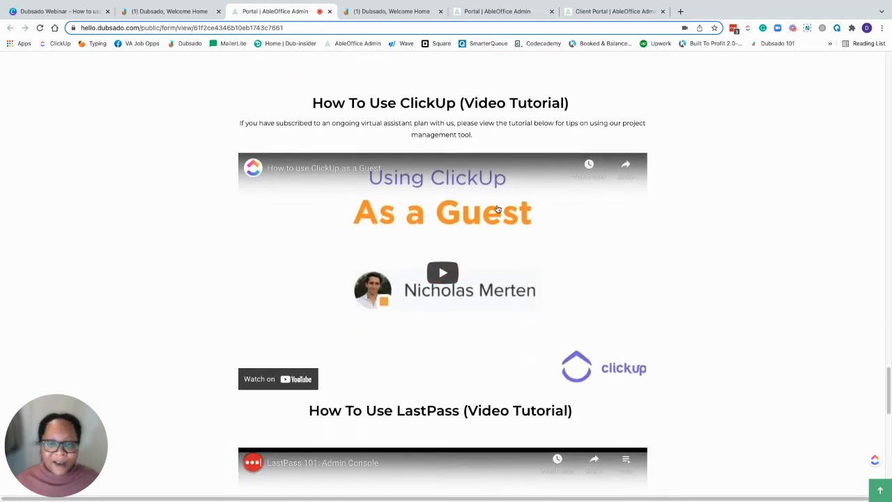
scroll(527, 254, "down", 1)
scroll(527, 254, "down", 1)
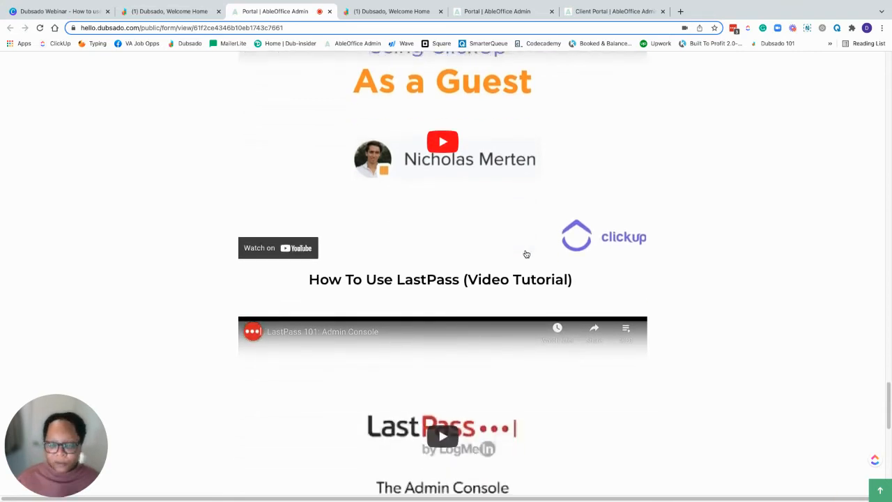
scroll(535, 274, "up", 2)
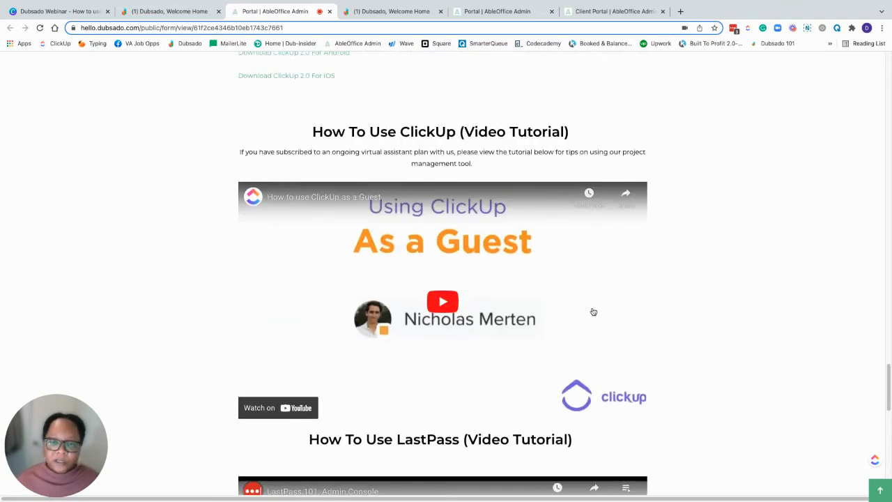
scroll(535, 274, "down", 6)
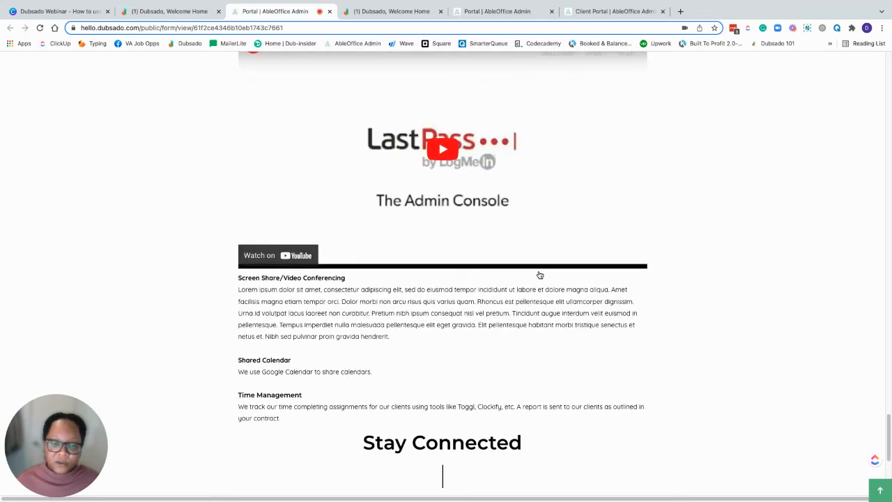
scroll(539, 274, "down", 4)
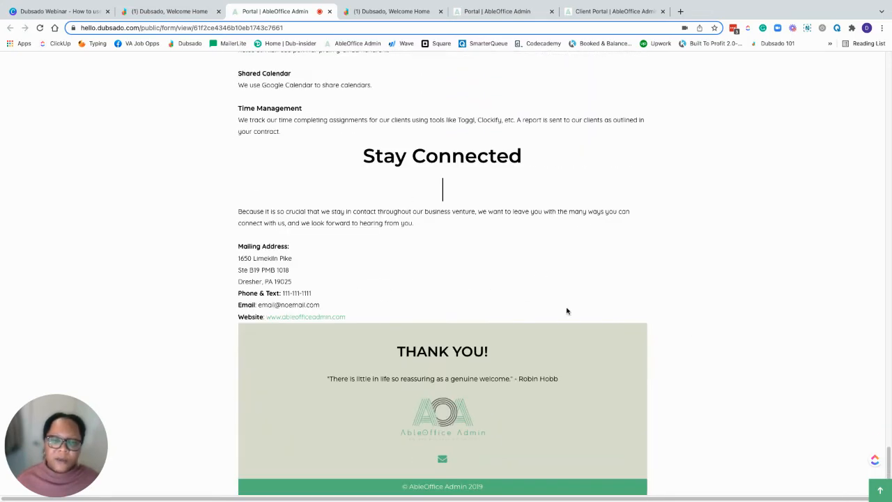
Close the Welcome Packet page and its preview to return to the Test project's forms
scroll(722, 288, "up", 3)
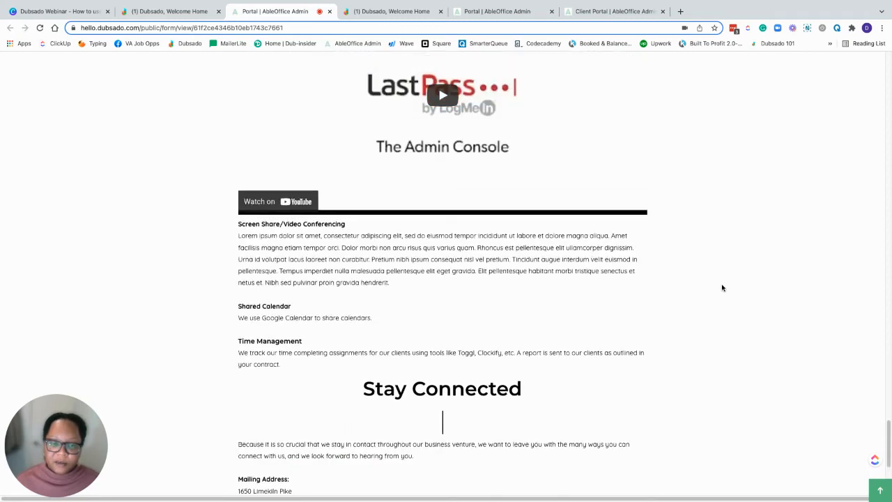
scroll(722, 288, "up", 10)
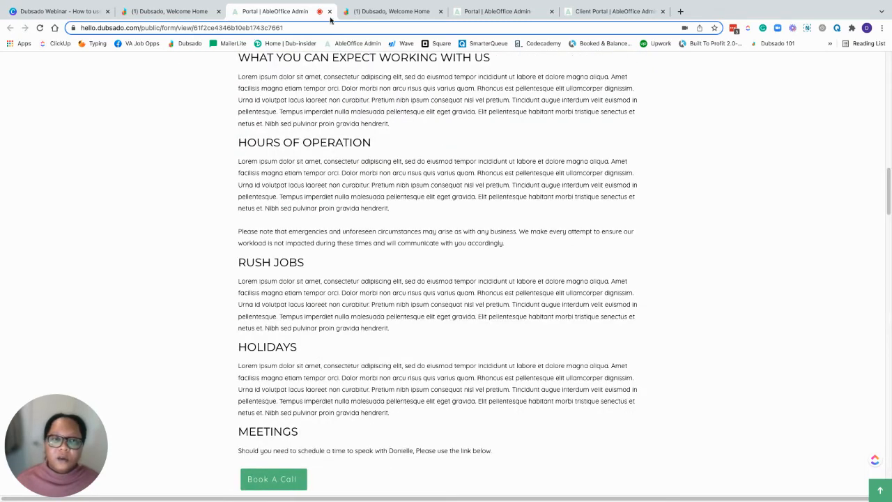
left_click(330, 12)
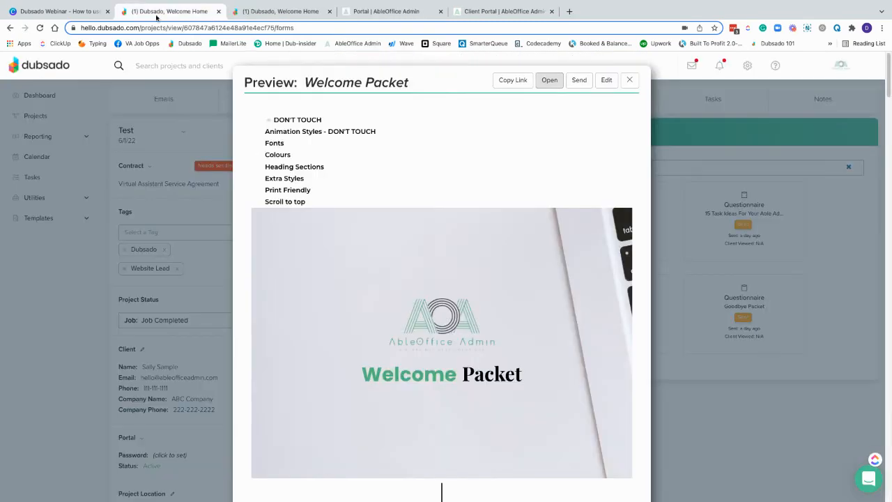
left_click(630, 82)
Open the Test project's New Client Questionnaire in the form builder and skim its overall layout
mouse_move(623, 225)
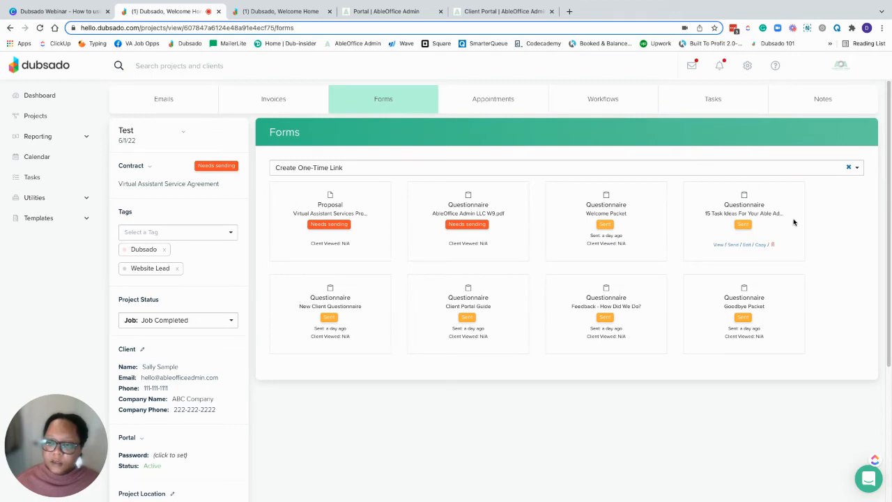
mouse_move(329, 333)
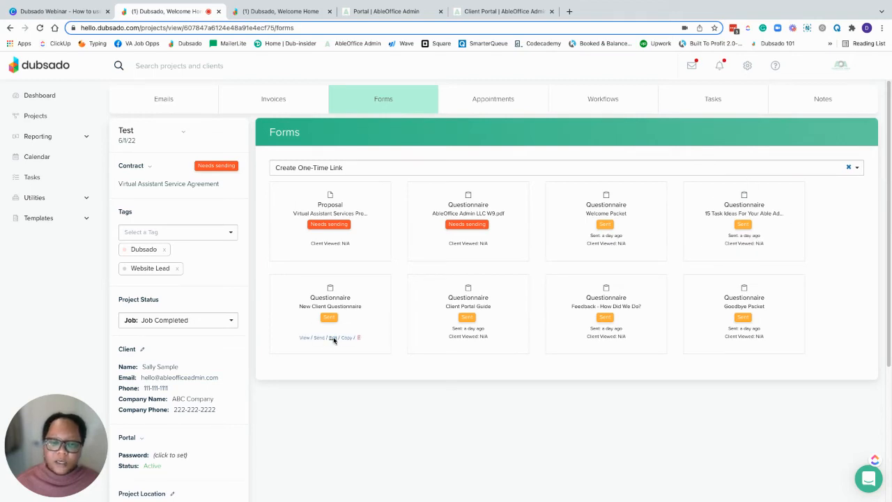
left_click(333, 338)
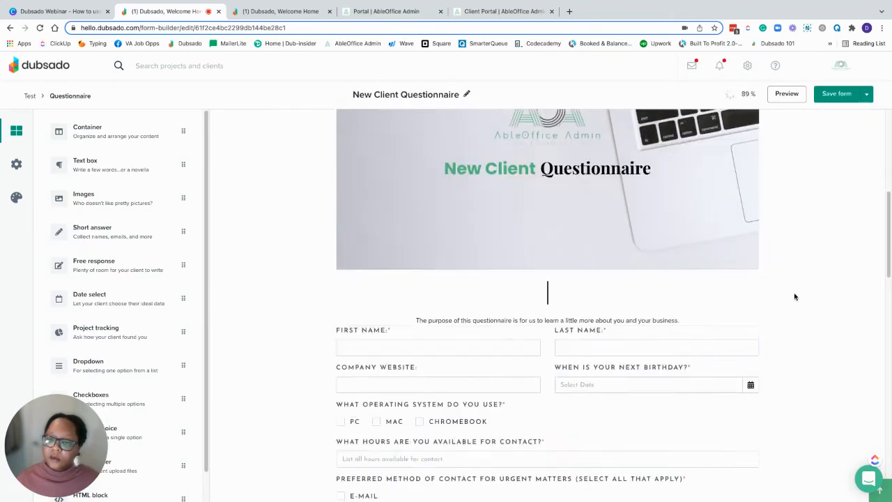
scroll(814, 331, "down", 7)
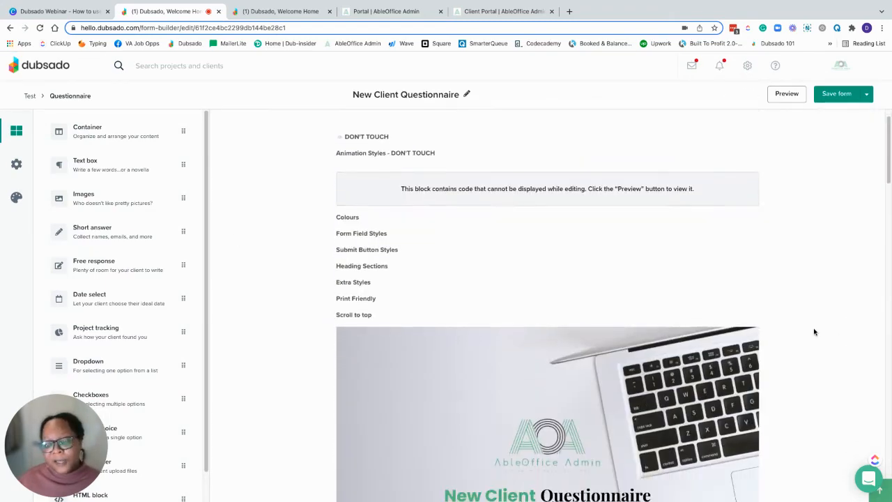
scroll(814, 332, "down", 12)
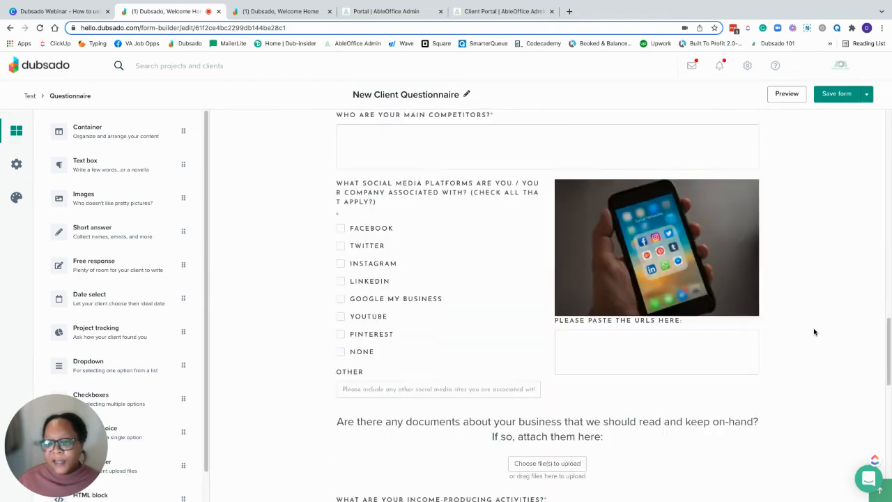
scroll(815, 331, "up", 11)
scroll(814, 332, "up", 6)
scroll(814, 332, "down", 10)
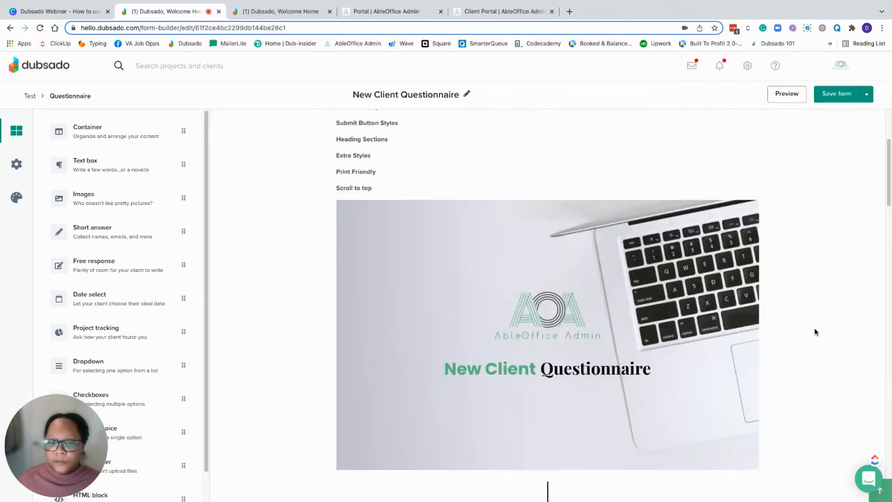
scroll(815, 331, "down", 2)
scroll(815, 333, "up", 9)
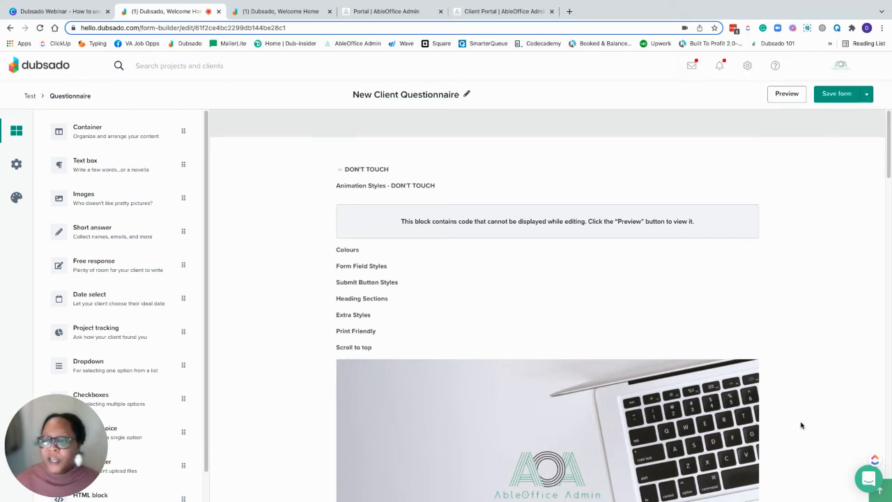
Review the New Client Questionnaire's name, website, birthday, operating system, contact hours and preferred contact method questions
scroll(804, 380, "down", 1)
scroll(804, 380, "down", 4)
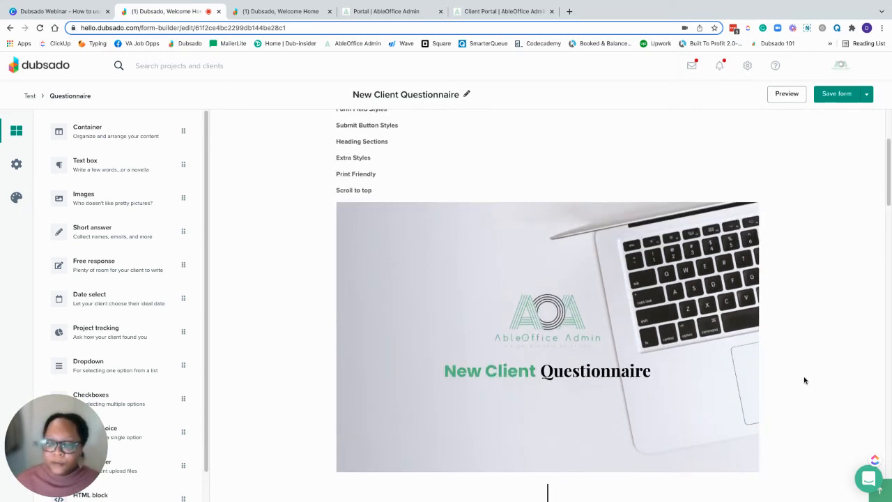
scroll(804, 380, "down", 3)
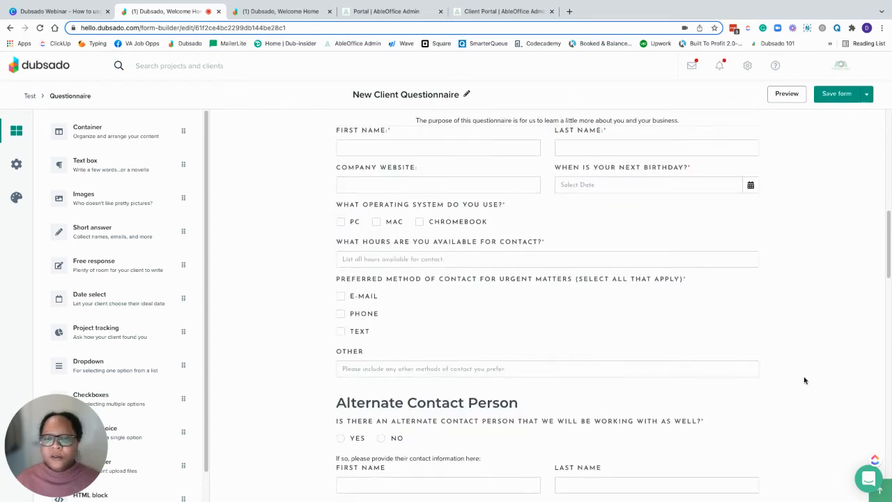
scroll(817, 375, "up", 8)
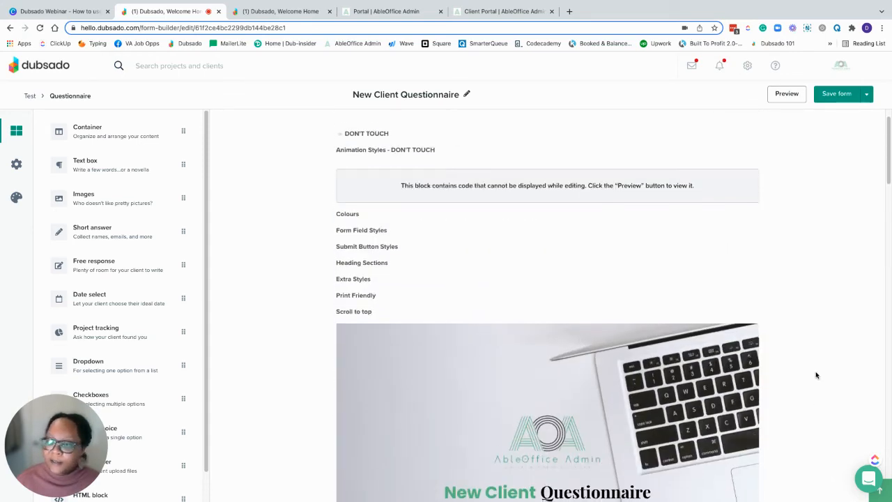
scroll(816, 375, "down", 5)
scroll(816, 375, "down", 2)
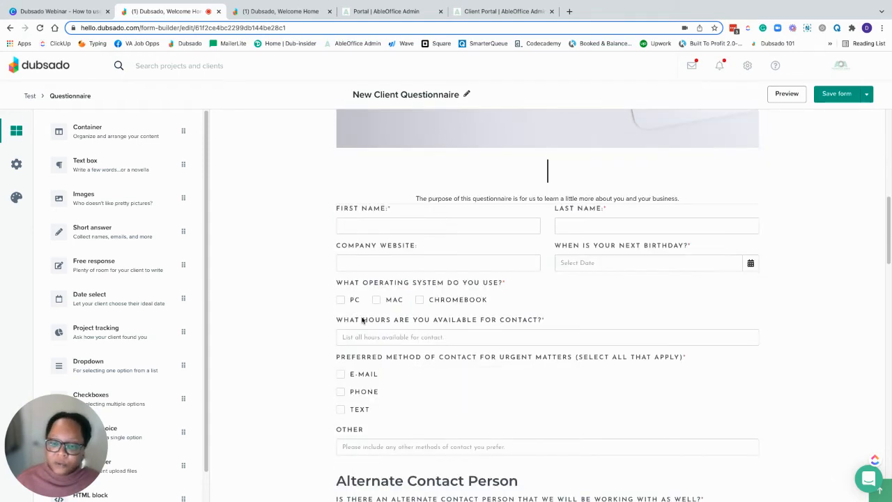
scroll(284, 333, "down", 3)
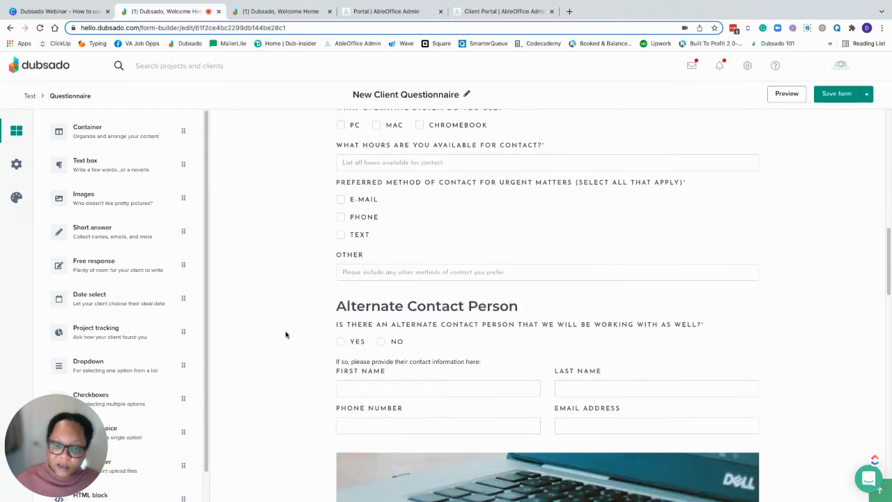
scroll(285, 335, "up", 6)
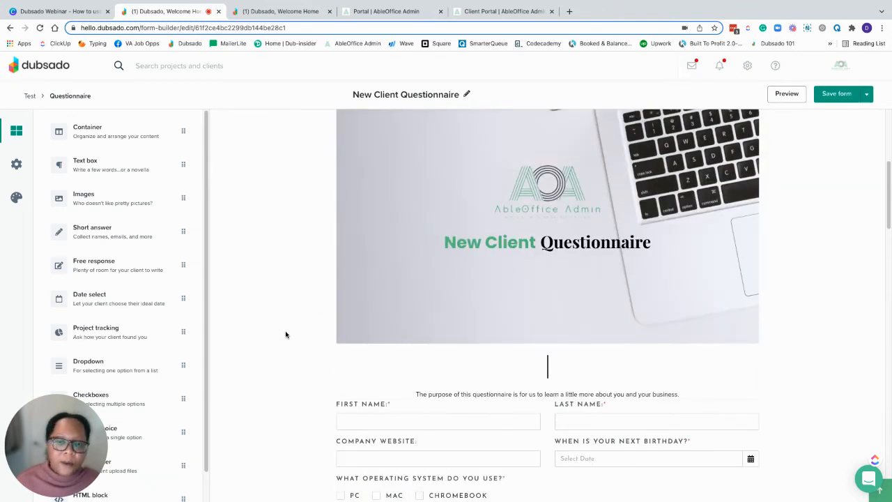
scroll(285, 335, "down", 4)
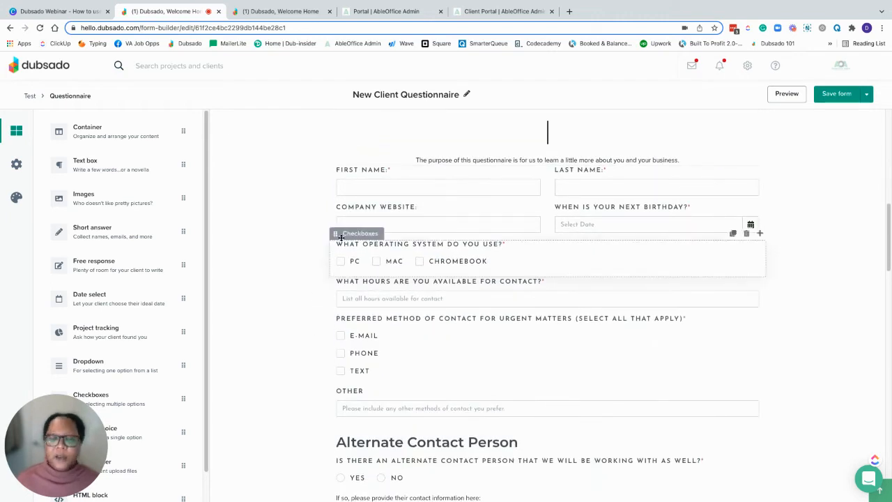
scroll(311, 303, "down", 2)
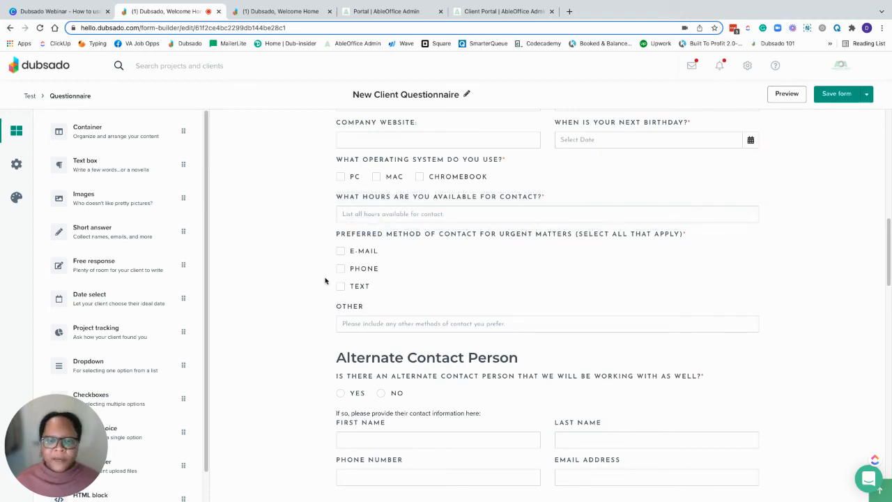
Review the questionnaire's alternate contact, competitors, social media, document upload and business needs questions, and return to the form's beginning
scroll(325, 280, "down", 4)
scroll(325, 280, "down", 7)
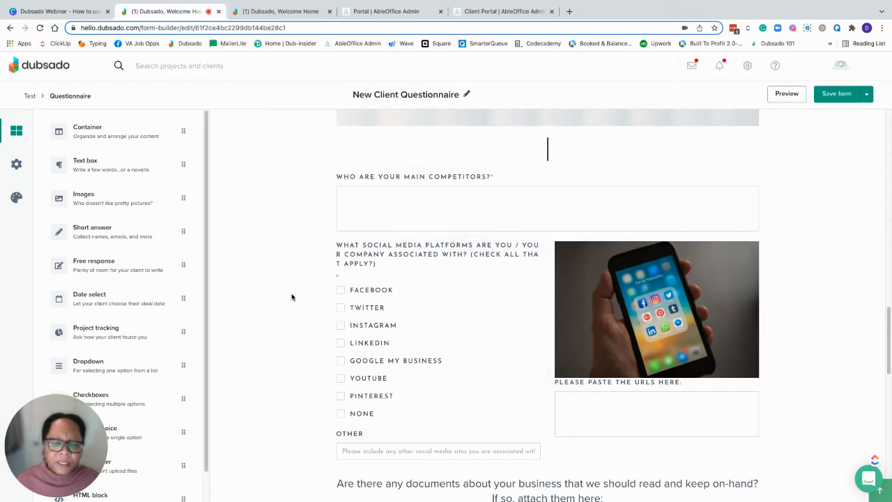
scroll(292, 297, "down", 1)
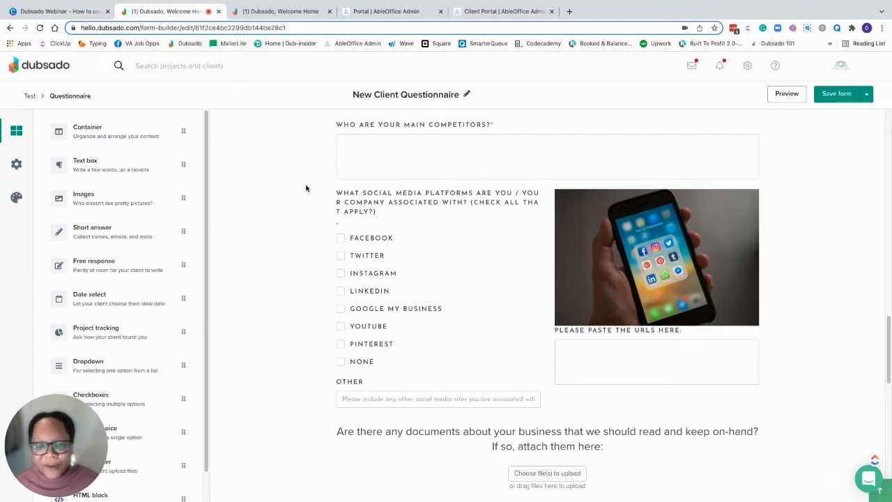
scroll(299, 313, "down", 5)
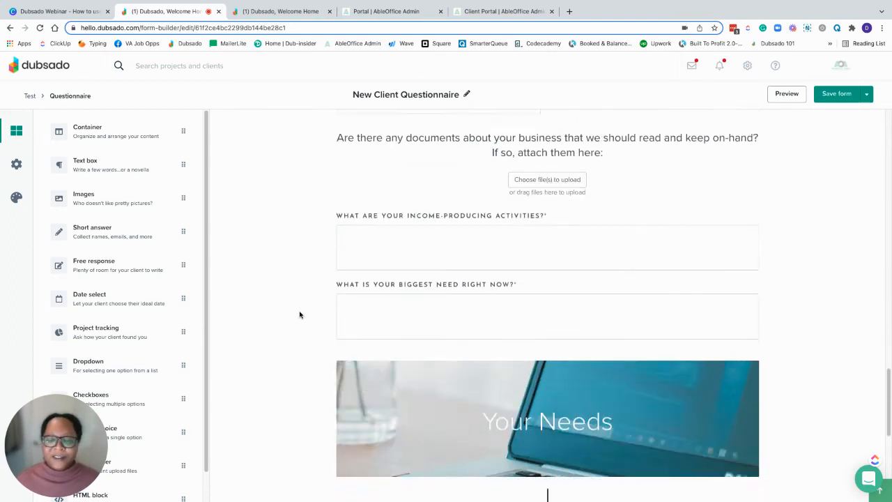
scroll(300, 314, "down", 5)
scroll(299, 315, "up", 10)
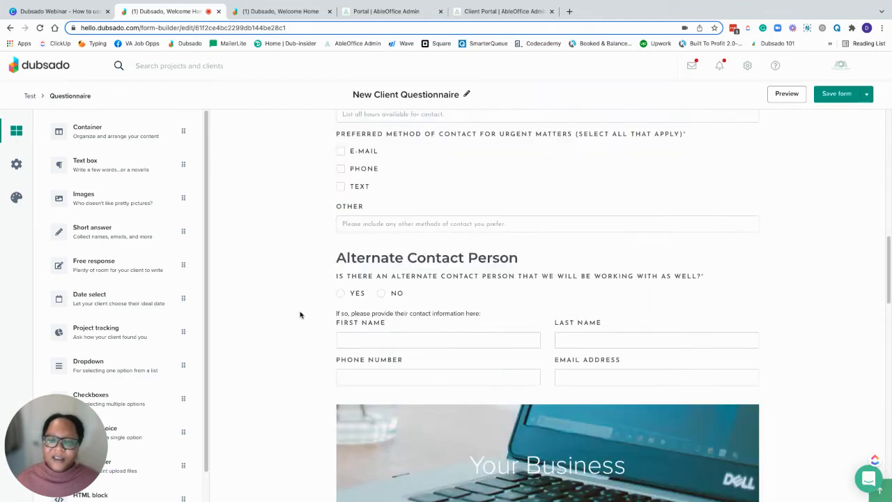
scroll(300, 314, "up", 10)
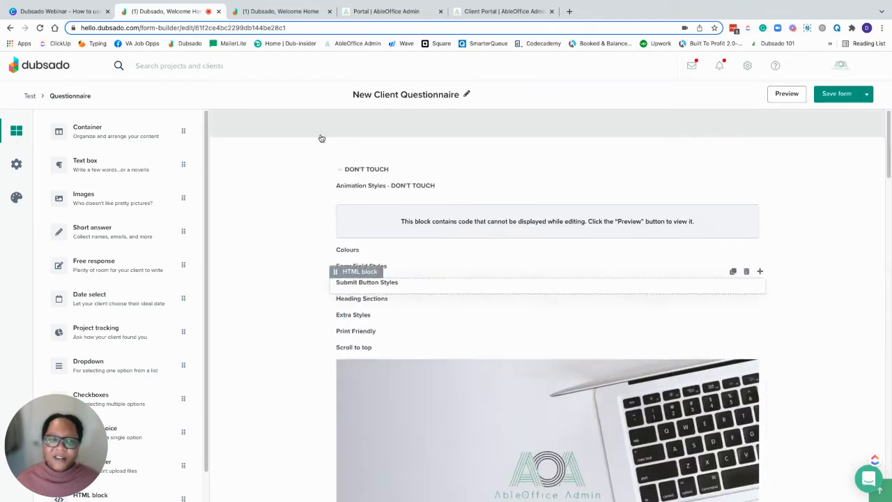
Inspect the New Client Questionnaire send-form action in the VA Client Onboarding 2 workflow and close it without changes
left_click(254, 13)
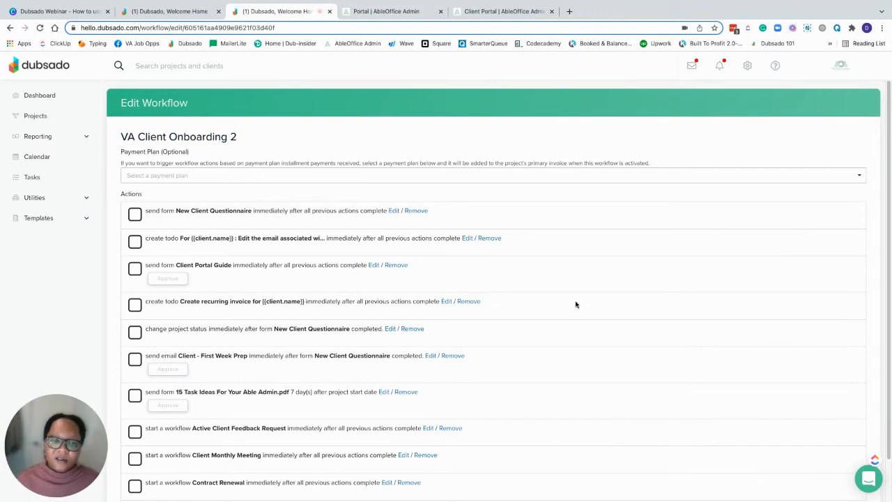
left_click(394, 210)
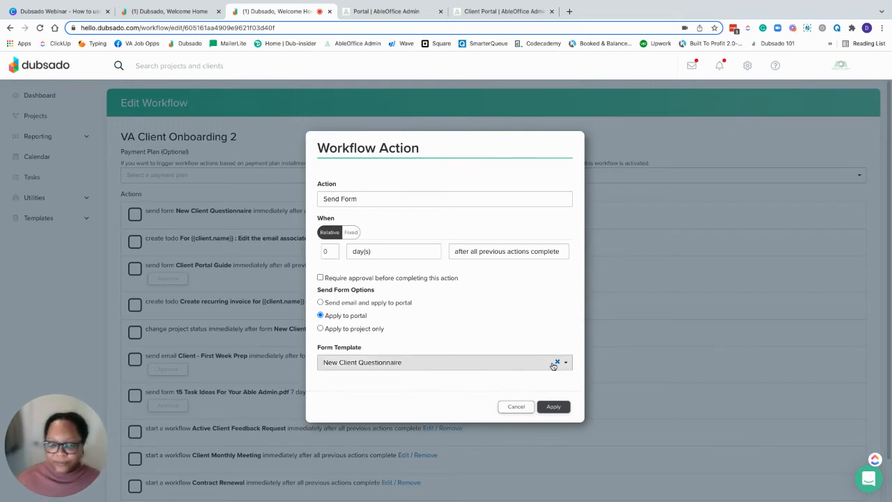
left_click(516, 407)
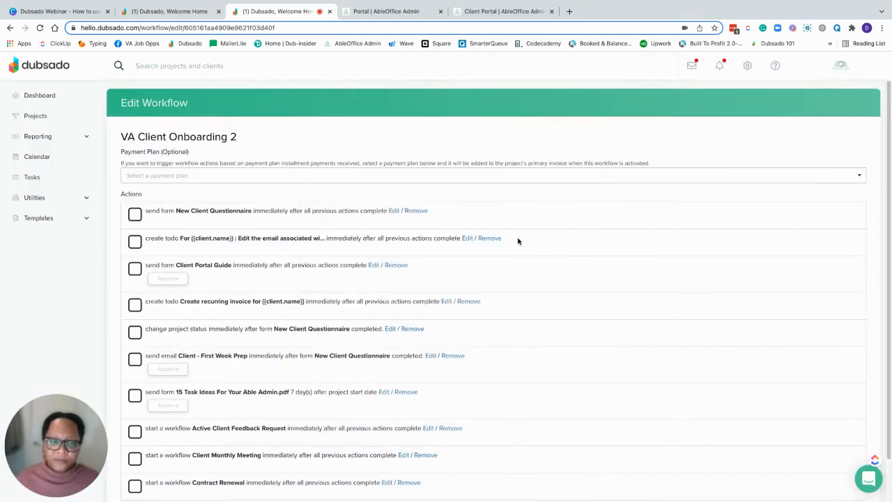
Inspect the to-do action for editing the email of the next workflow step and adding the ClickUp address, leaving it unchanged
left_click(466, 238)
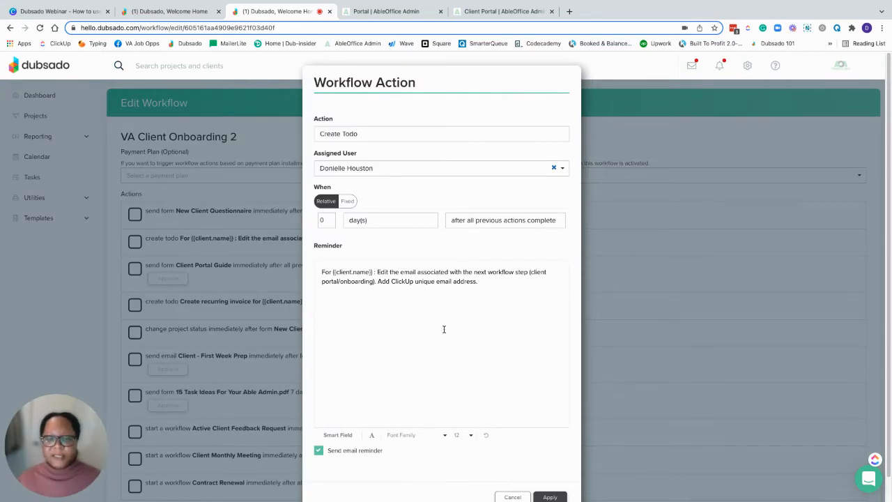
scroll(481, 325, "down", 1)
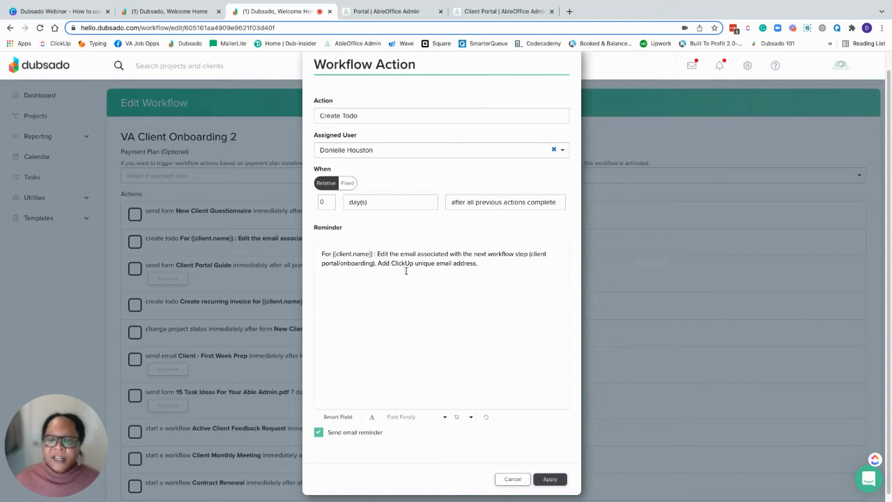
scroll(474, 336, "down", 1)
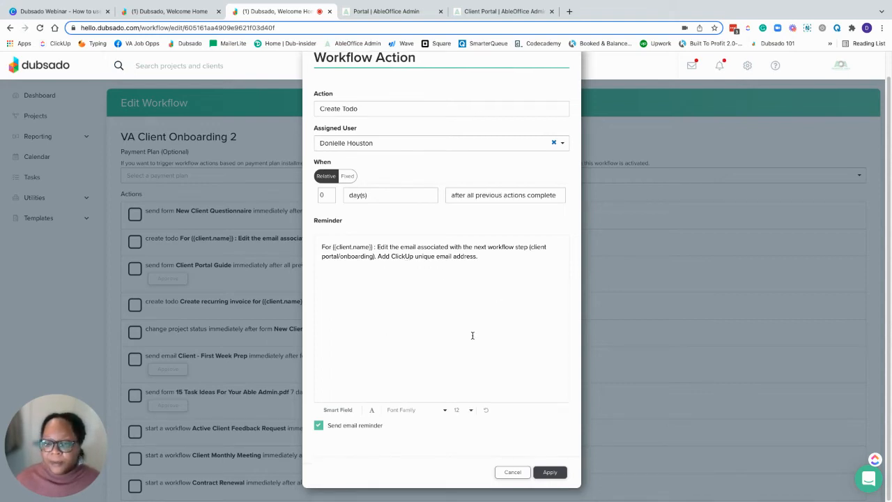
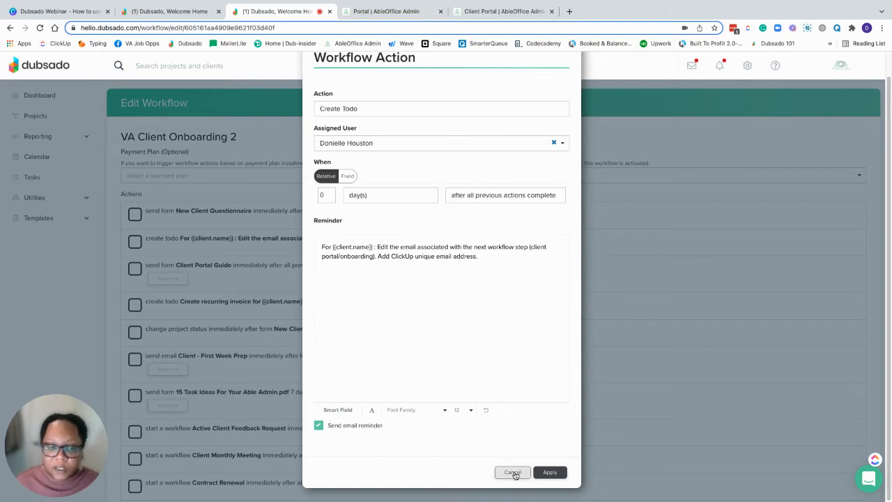
left_click(512, 472)
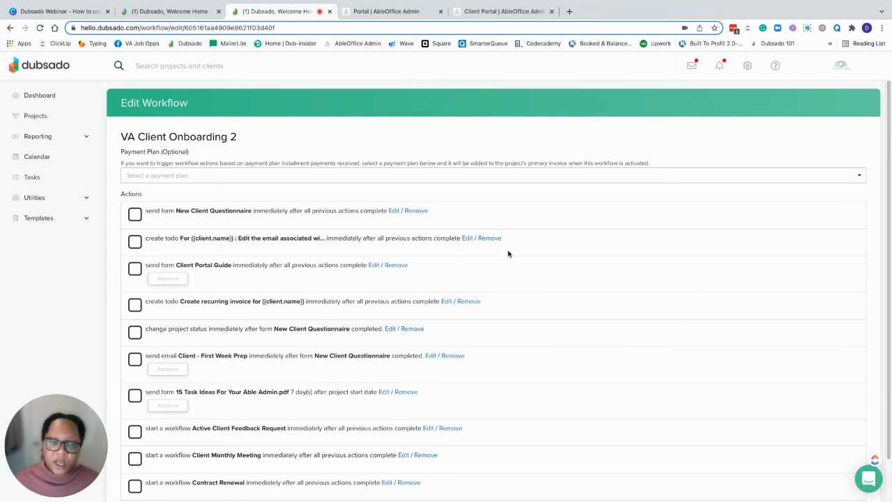
Look over the remaining VA Client Onboarding 2 actions, including the Client Portal Guide form and the recurring invoice to-do
scroll(508, 254, "down", 2)
scroll(508, 254, "down", 1)
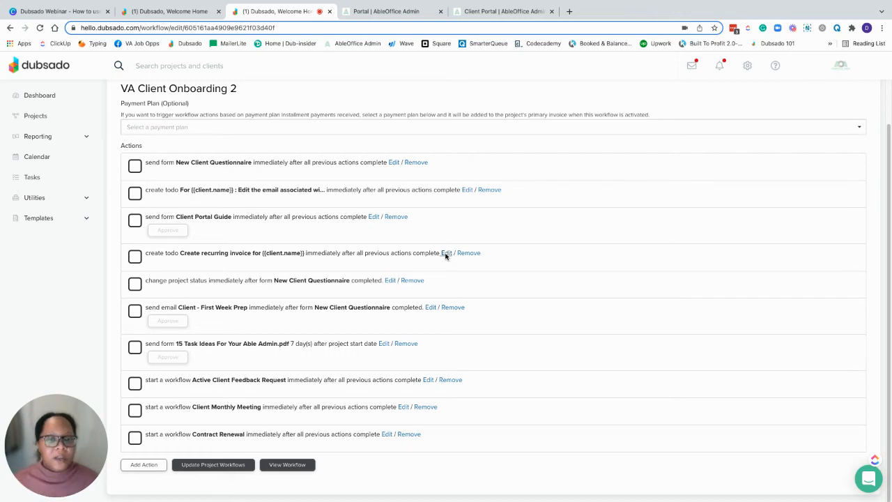
scroll(351, 256, "up", 2)
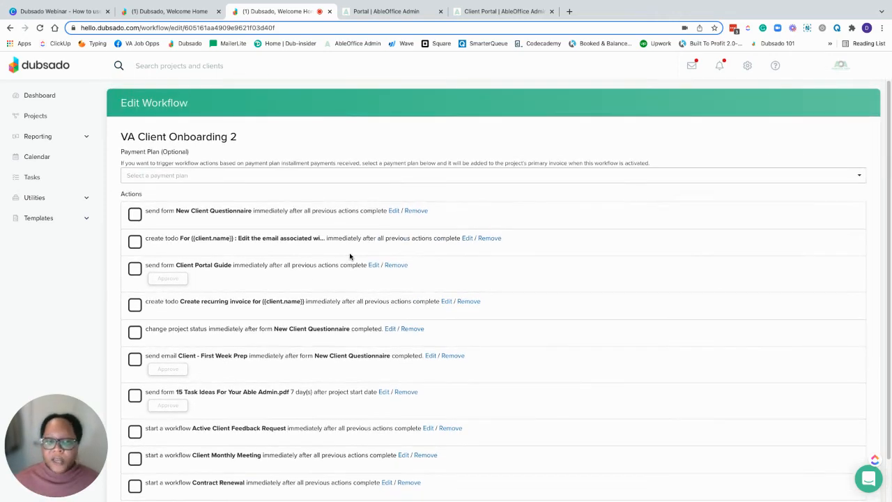
Add a new recurring invoice to the Test project and return to the VA Client Onboarding 2 workflow
left_click(168, 11)
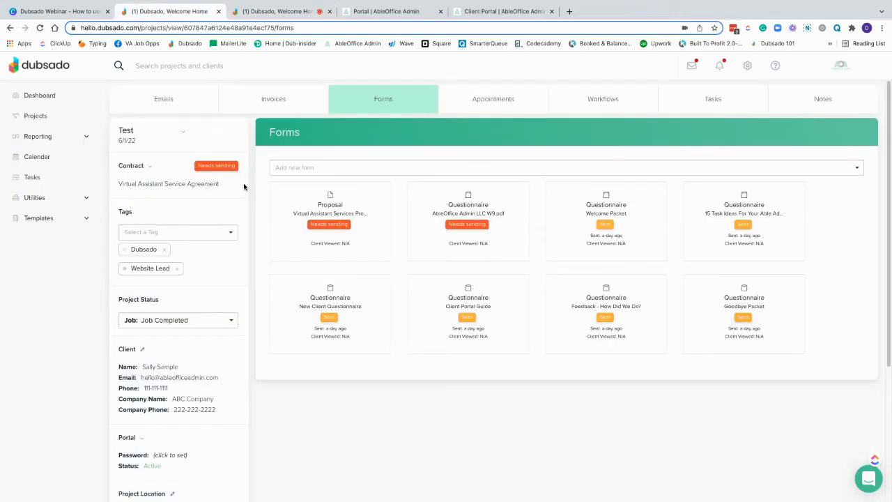
left_click(263, 103)
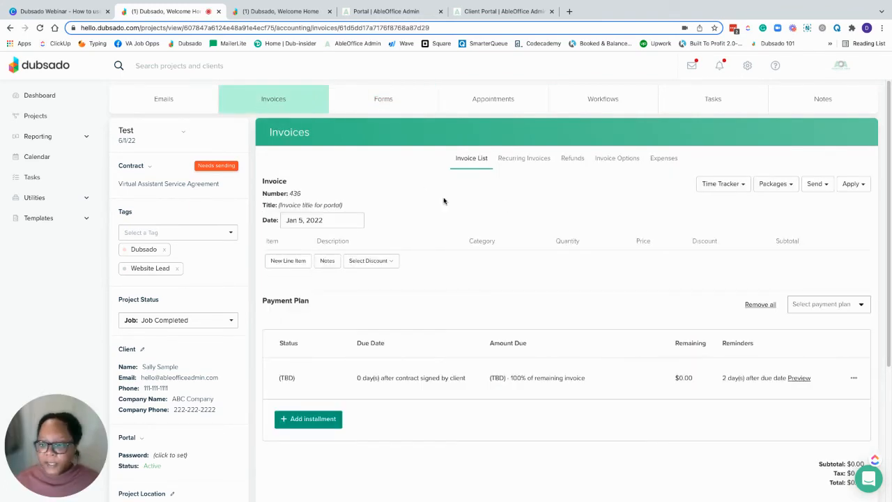
left_click(533, 160)
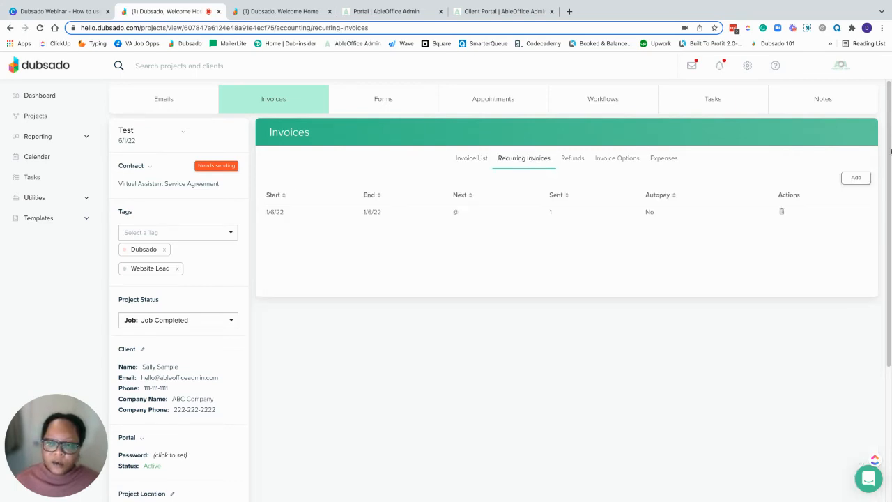
left_click(857, 178)
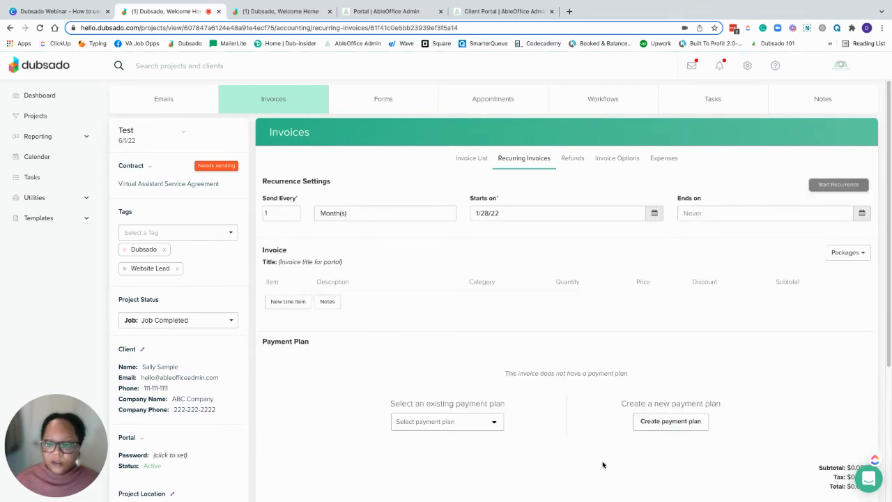
left_click(265, 11)
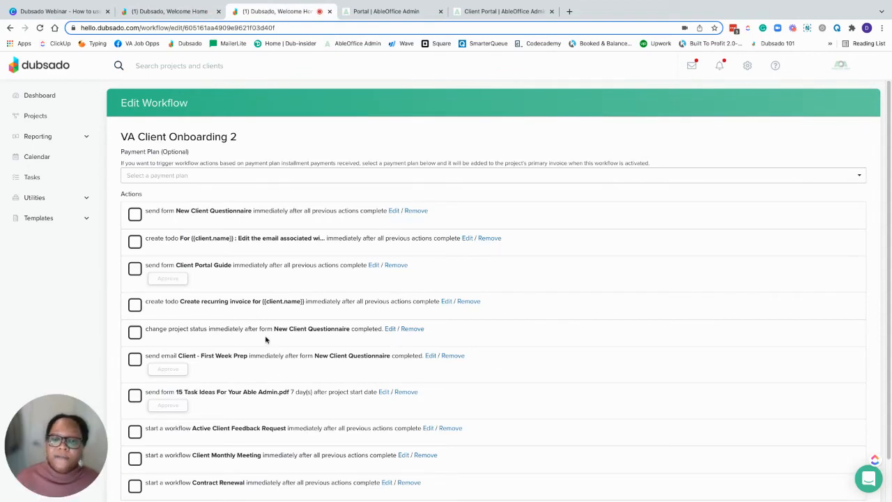
Inspect the change-project-status and Client - First Week Prep email actions in the VA Client Onboarding 2 workflow, closing both without changes
left_click(391, 328)
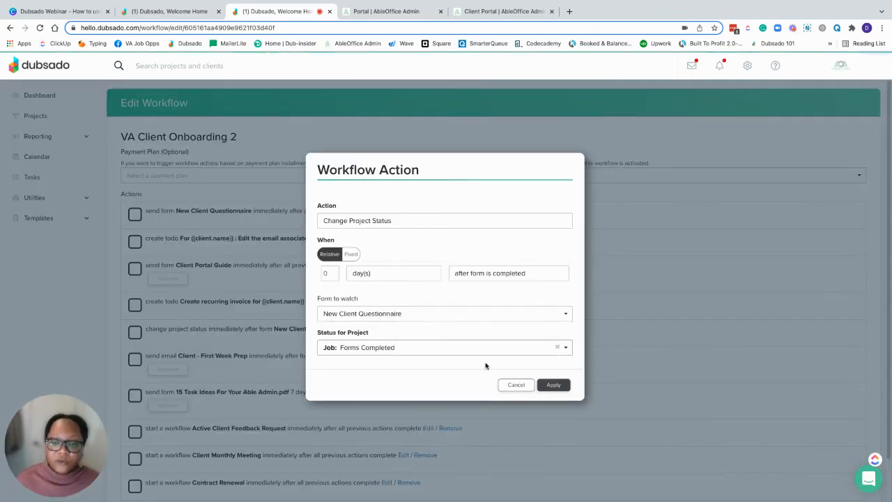
left_click(520, 389)
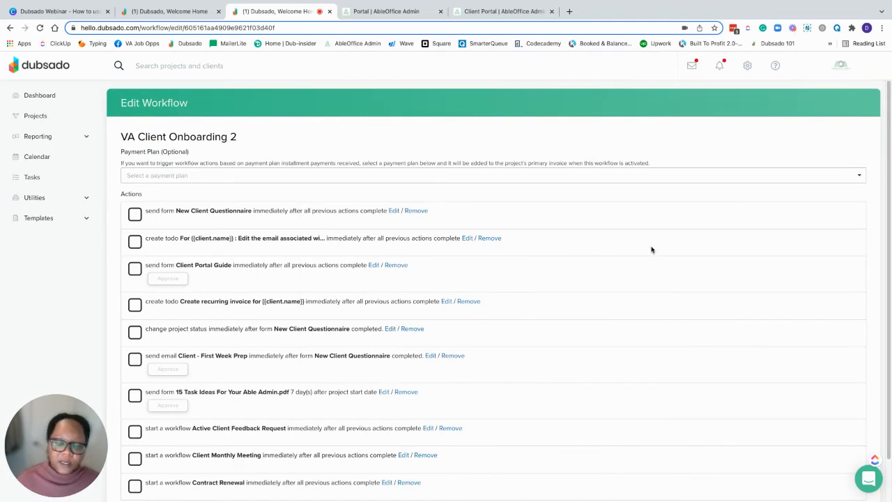
scroll(652, 250, "down", 1)
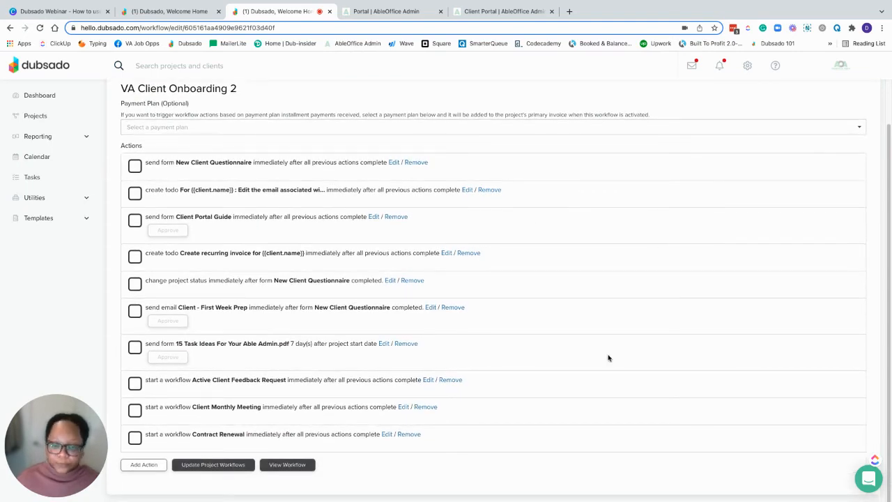
left_click(430, 308)
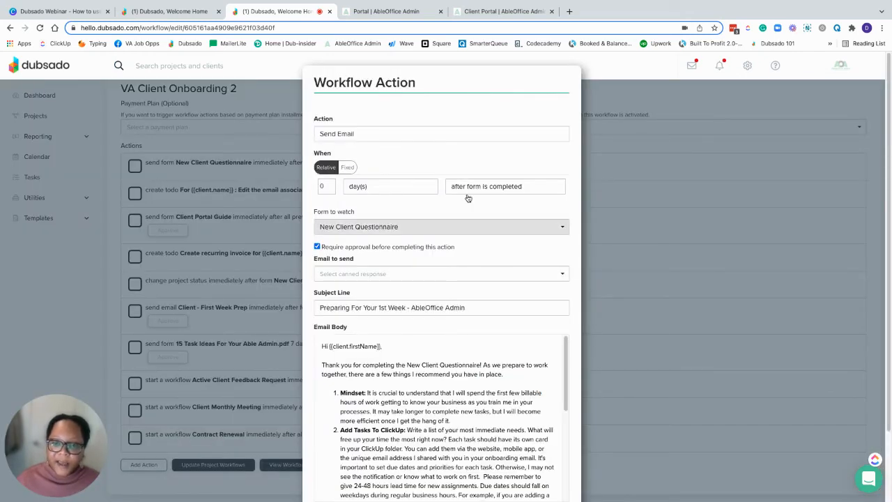
scroll(488, 390, "down", 10)
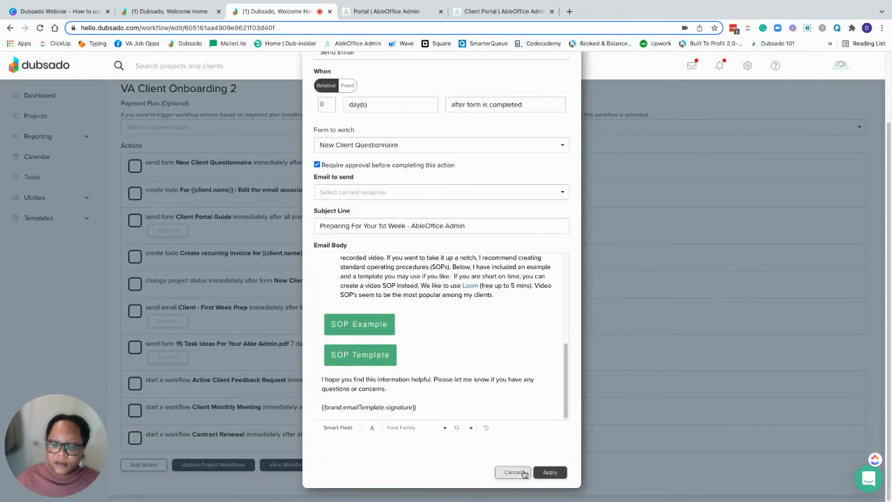
left_click(514, 472)
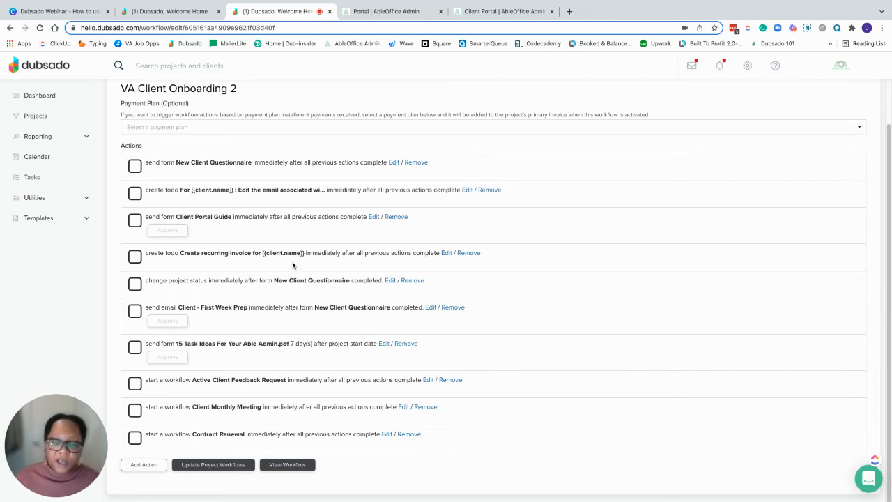
scroll(283, 211, "up", 2)
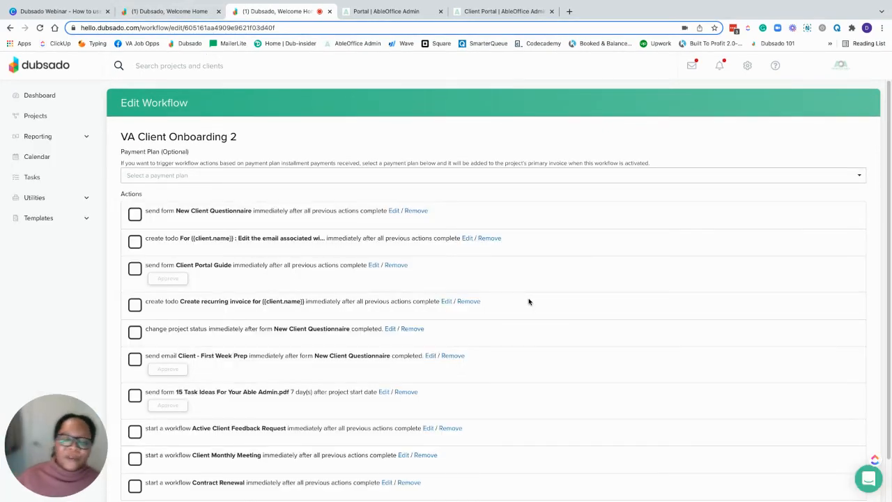
scroll(529, 301, "down", 2)
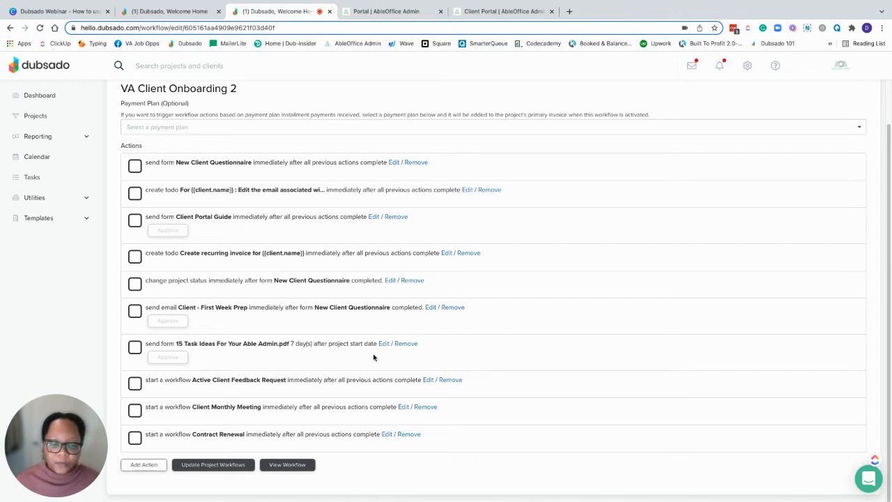
scroll(380, 350, "up", 2)
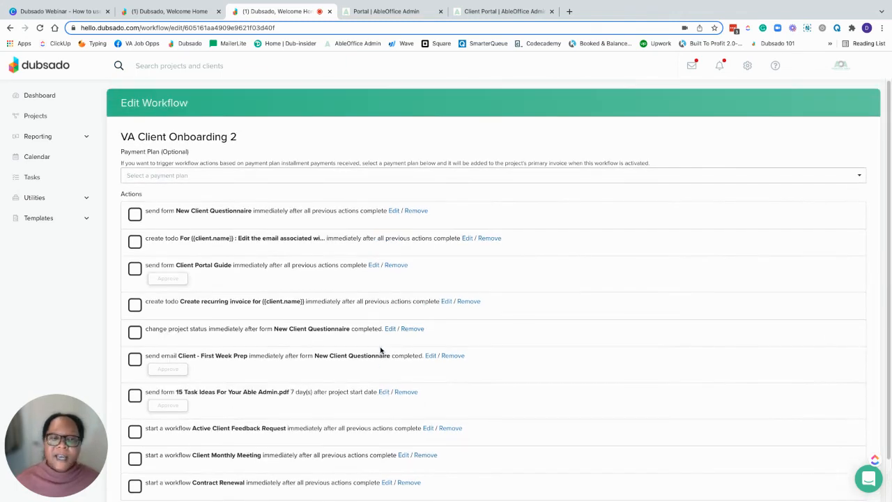
Preview the 15 Task Ideas For Your Able Admin.pdf form in the Test project, read through its pages, and close it
left_click(151, 12)
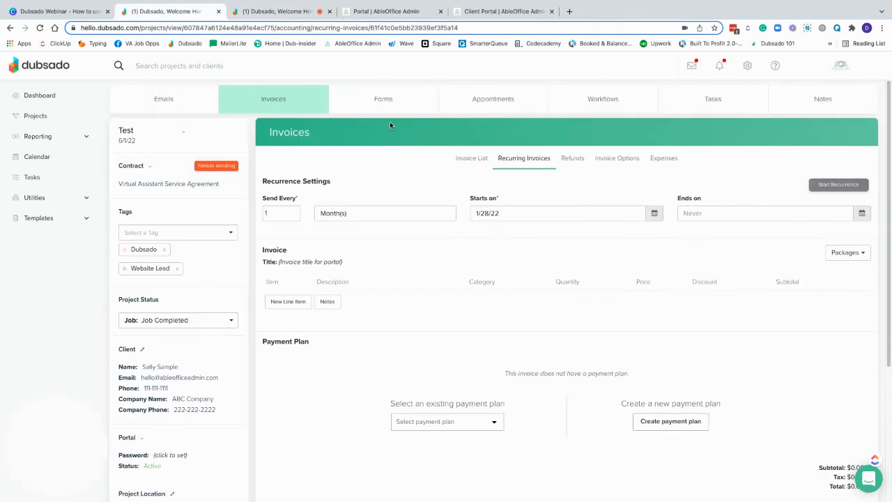
left_click(382, 98)
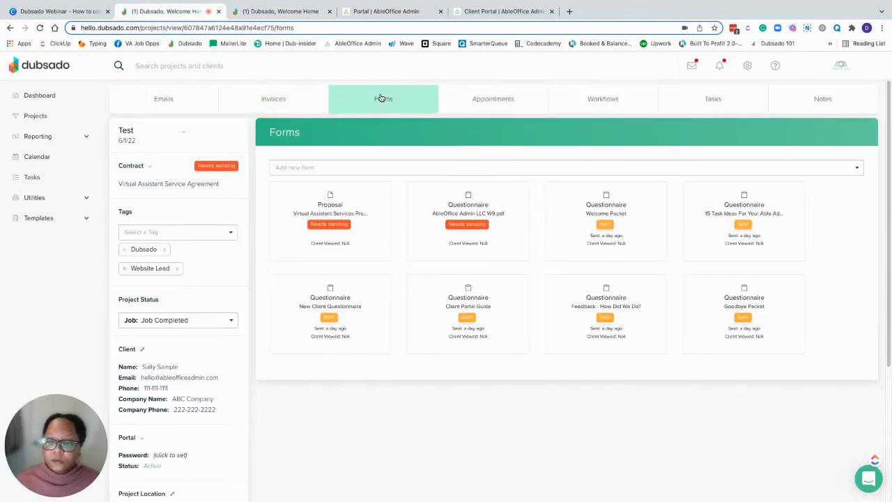
mouse_move(596, 324)
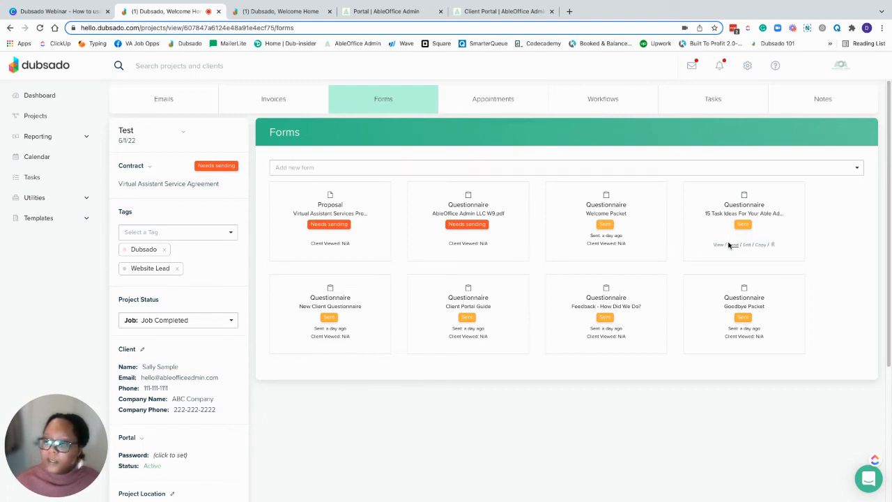
left_click(718, 245)
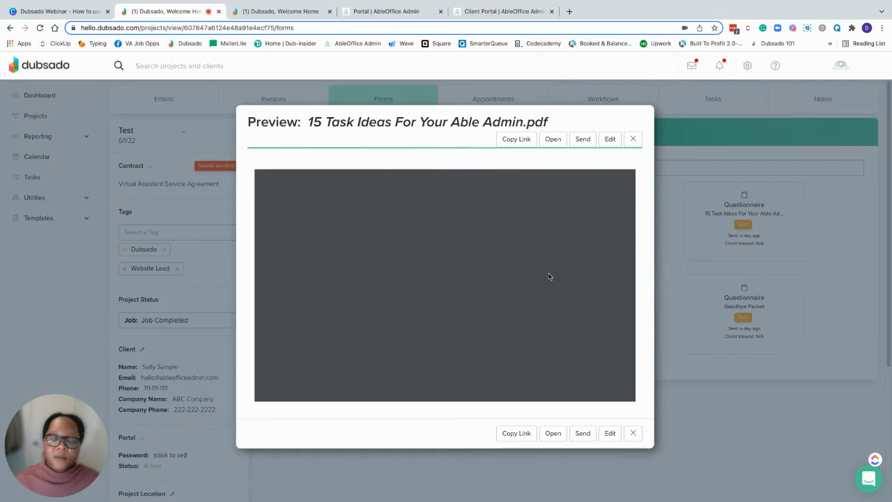
scroll(518, 310, "down", 10)
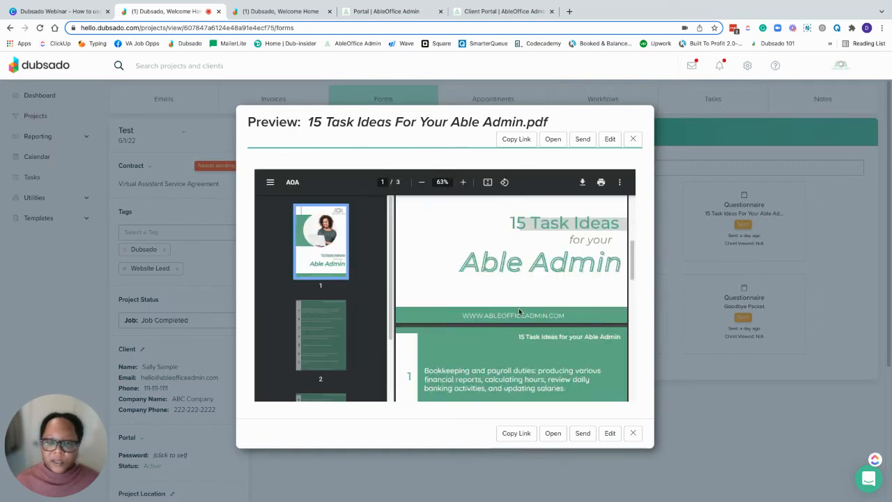
scroll(519, 308, "down", 2)
scroll(518, 308, "up", 12)
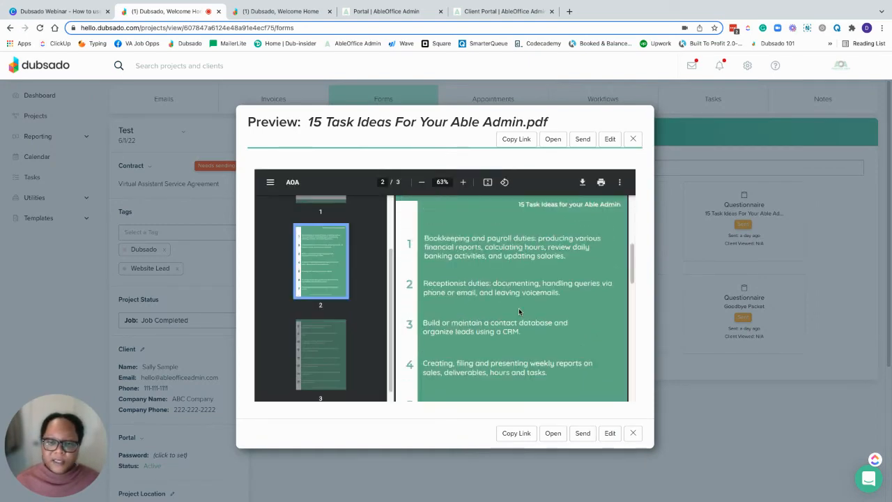
left_click(635, 138)
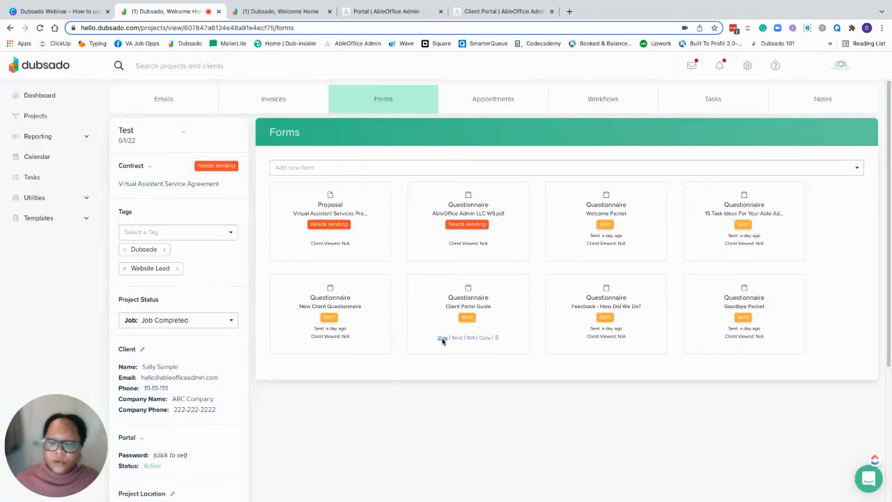
Preview the Client Portal Guide questionnaire among the Test project's forms and skim its opening sections
left_click(442, 339)
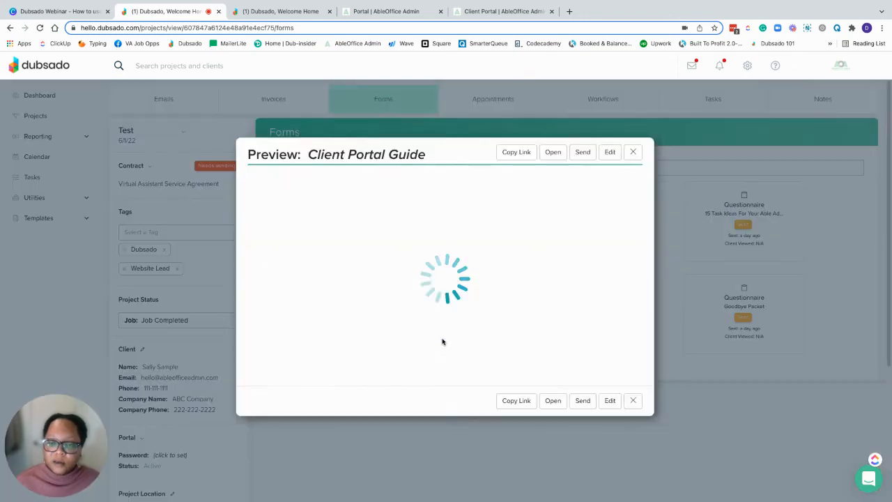
scroll(475, 343, "down", 3)
scroll(475, 342, "down", 6)
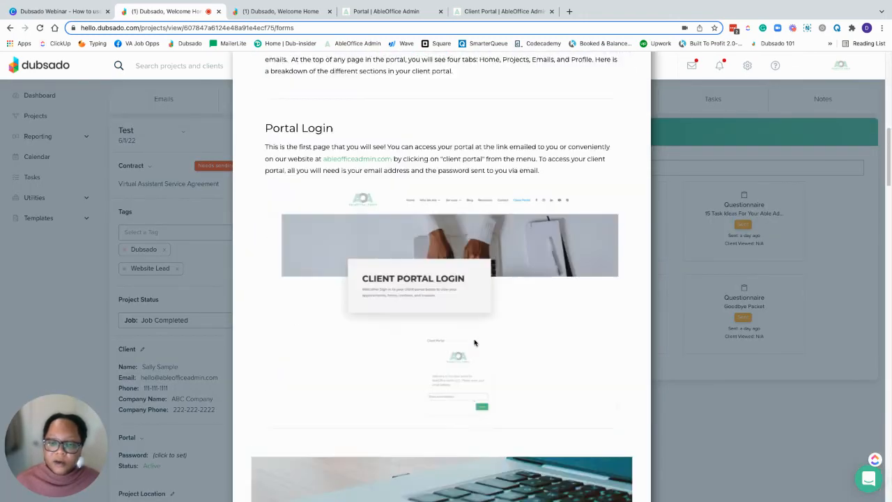
scroll(488, 313, "up", 10)
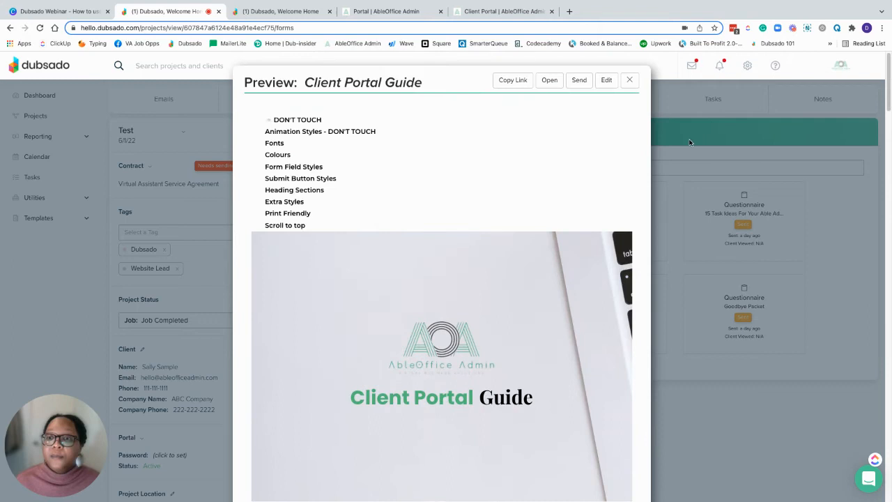
Open the Client Portal Guide as a full page and look through its welcome, Portal Login and Home Page sections
left_click(551, 82)
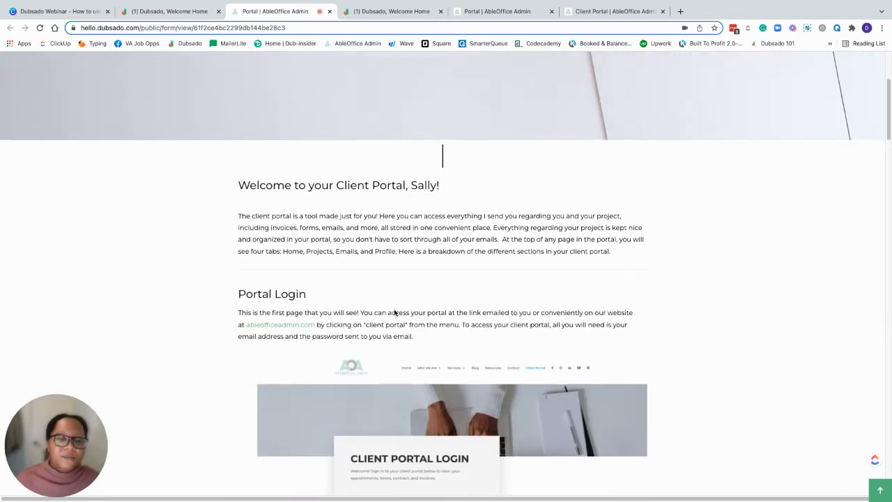
scroll(324, 319, "down", 3)
scroll(542, 309, "down", 8)
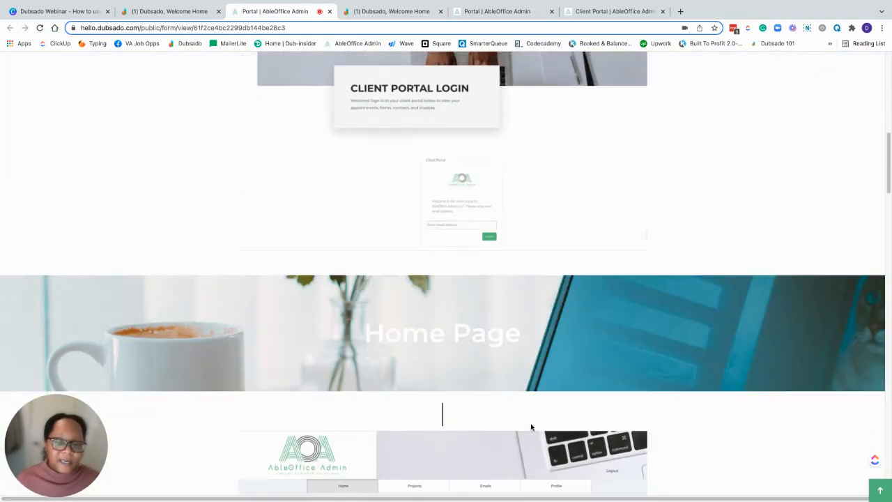
scroll(323, 258, "up", 10)
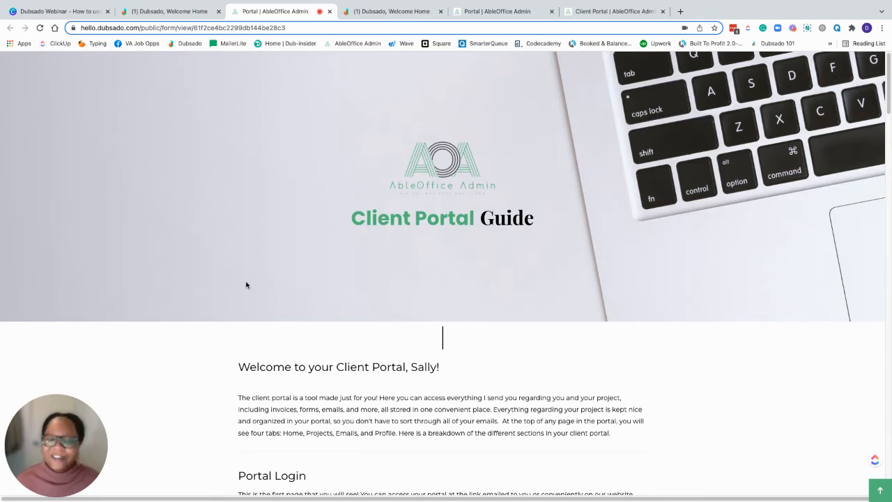
scroll(246, 286, "down", 5)
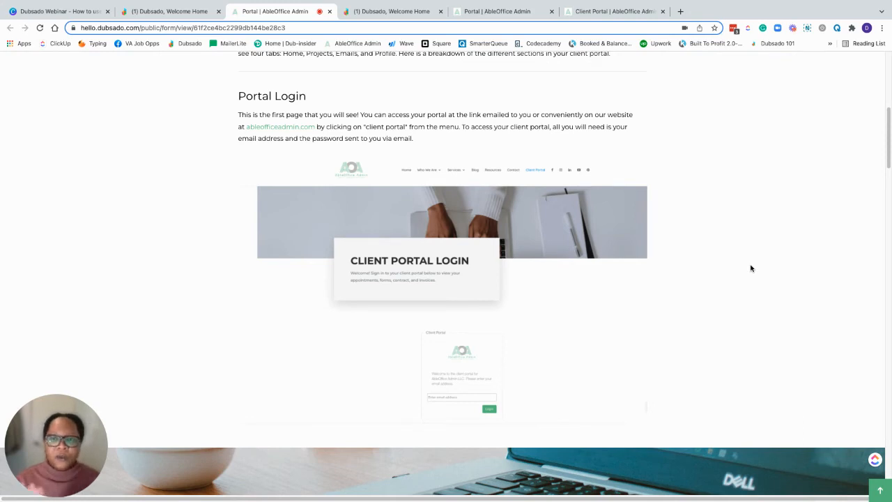
Check which form is open on the other portal page and close that Real Estate VA Inquiry page
left_click(503, 12)
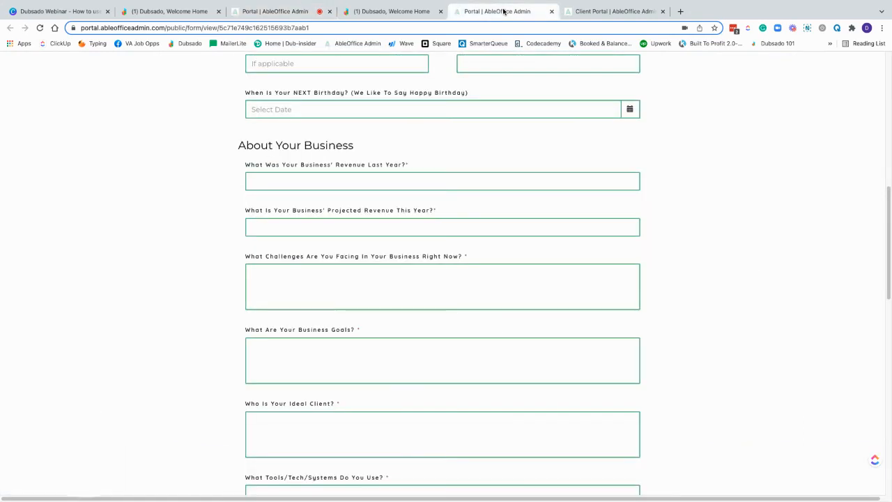
scroll(676, 198, "up", 7)
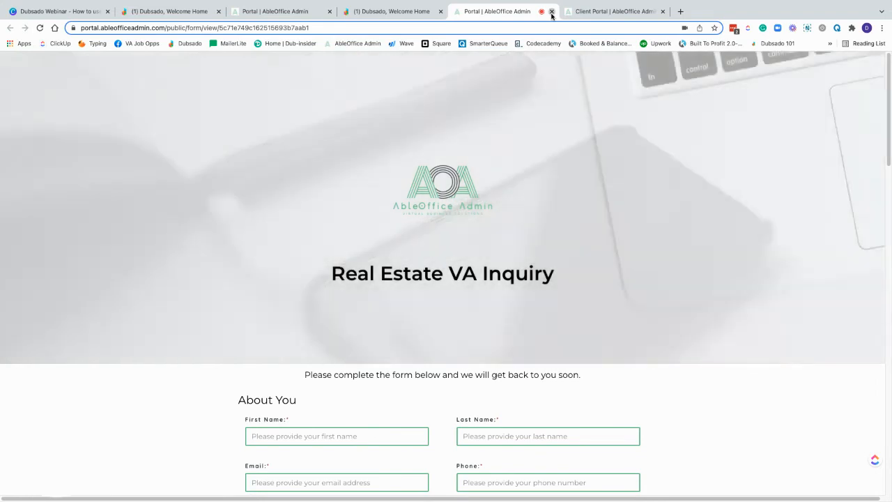
left_click(552, 11)
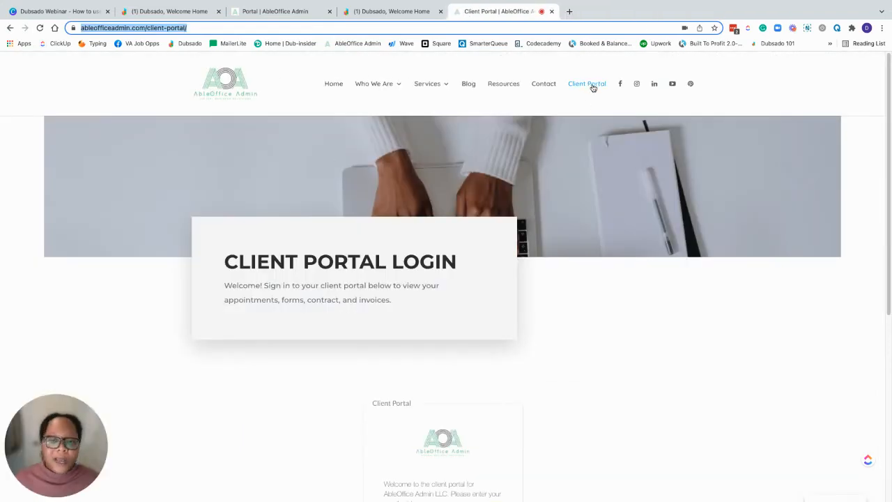
Examine the AbleOffice Admin website's Client Portal Login page, including the embedded email login form
scroll(848, 288, "down", 1)
scroll(771, 291, "down", 4)
scroll(614, 233, "up", 1)
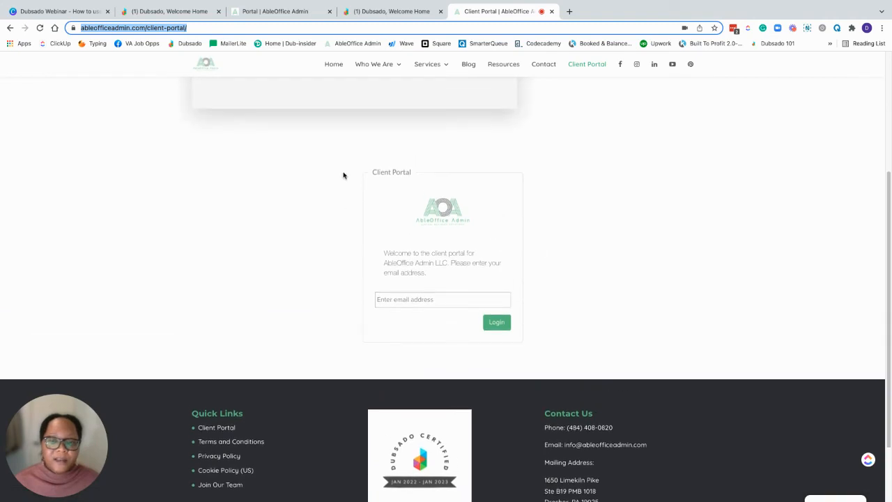
scroll(705, 282, "down", 1)
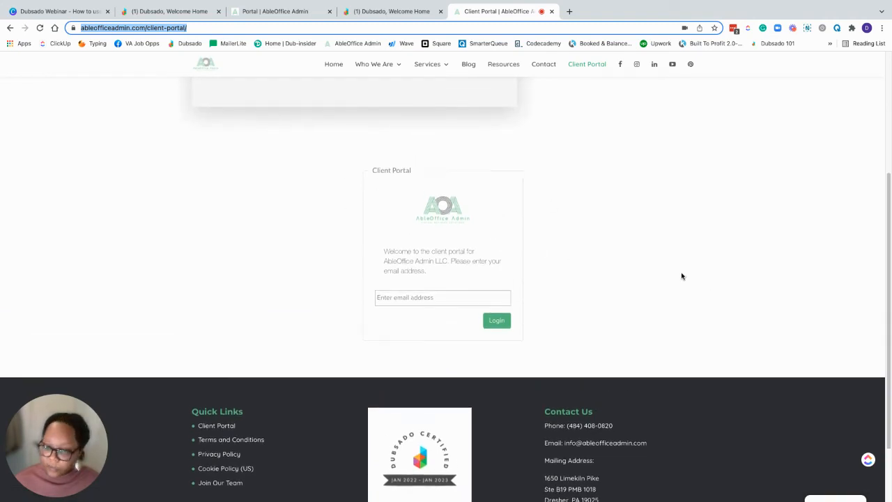
scroll(682, 274, "up", 1)
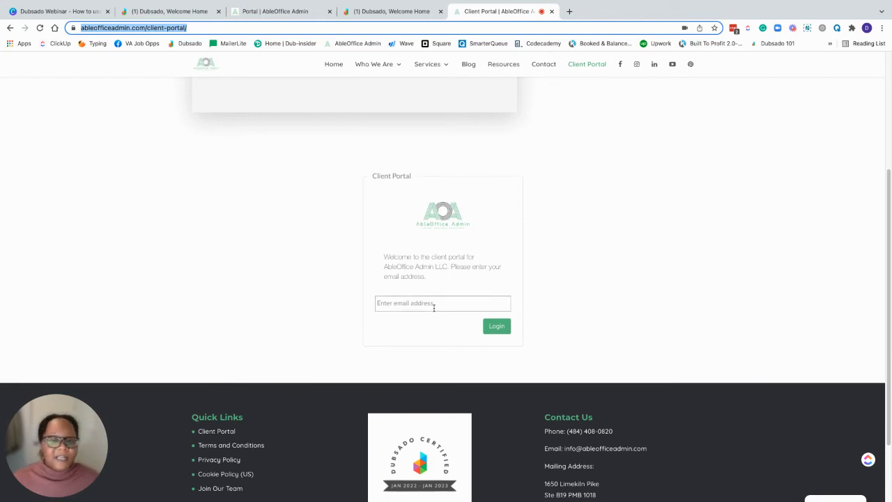
scroll(605, 265, "up", 4)
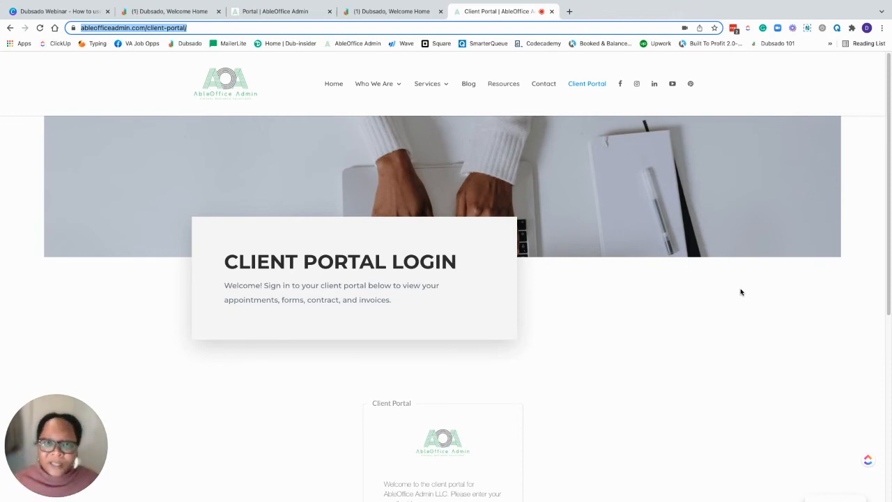
scroll(719, 311, "down", 4)
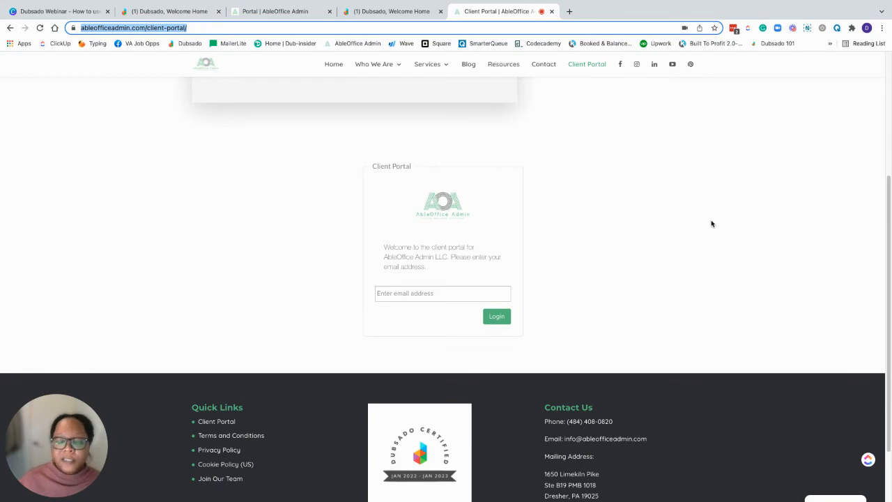
scroll(711, 223, "up", 4)
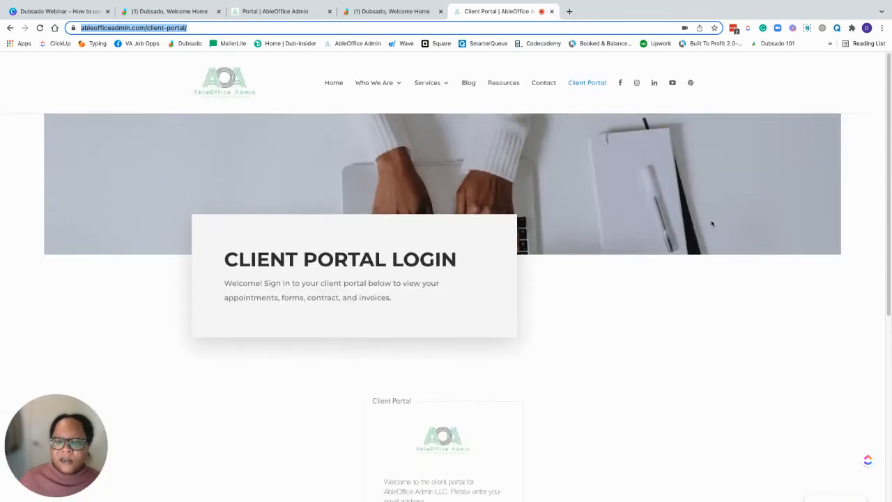
left_click(368, 17)
left_click(499, 14)
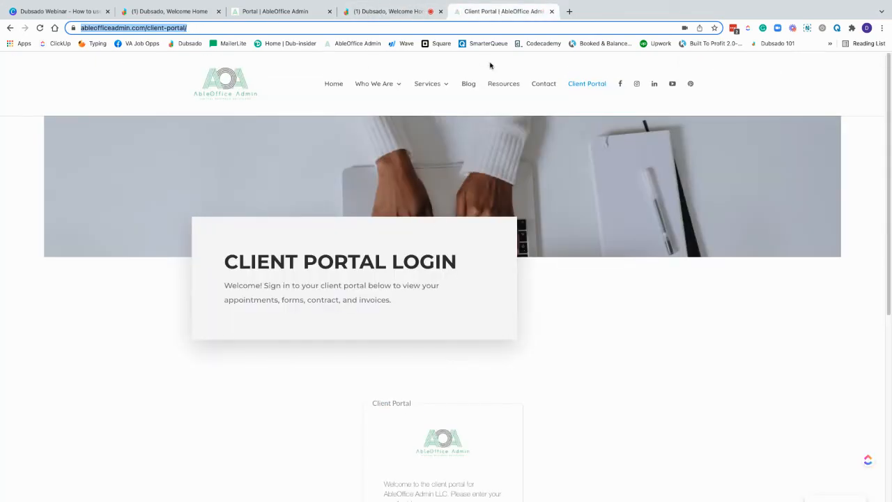
scroll(447, 239, "down", 3)
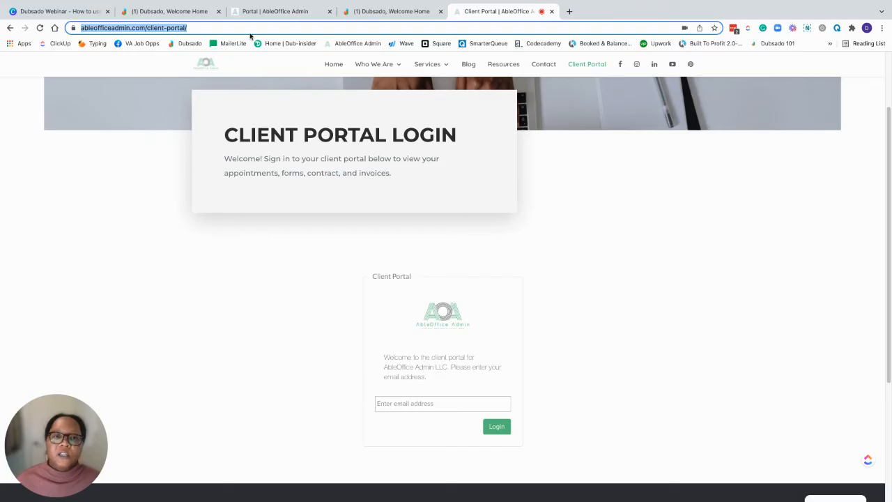
Go back to the full-page Client Portal Guide and look through its Home Page, Projects and Profile sections
left_click(171, 11)
scroll(395, 223, "down", 2)
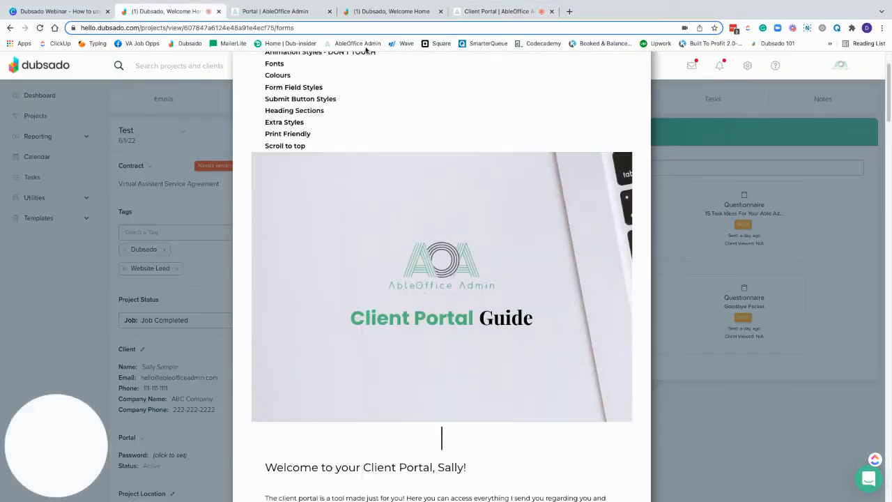
left_click(271, 12)
scroll(627, 247, "down", 3)
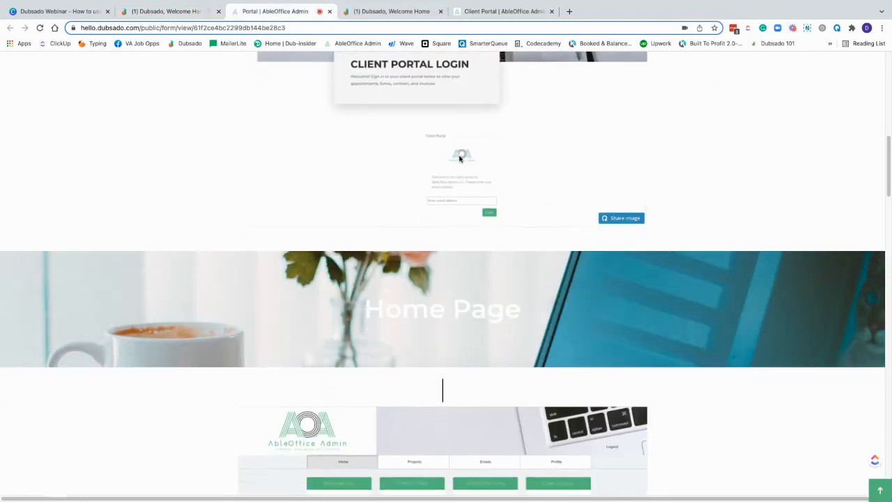
scroll(399, 155, "up", 1)
scroll(571, 207, "down", 4)
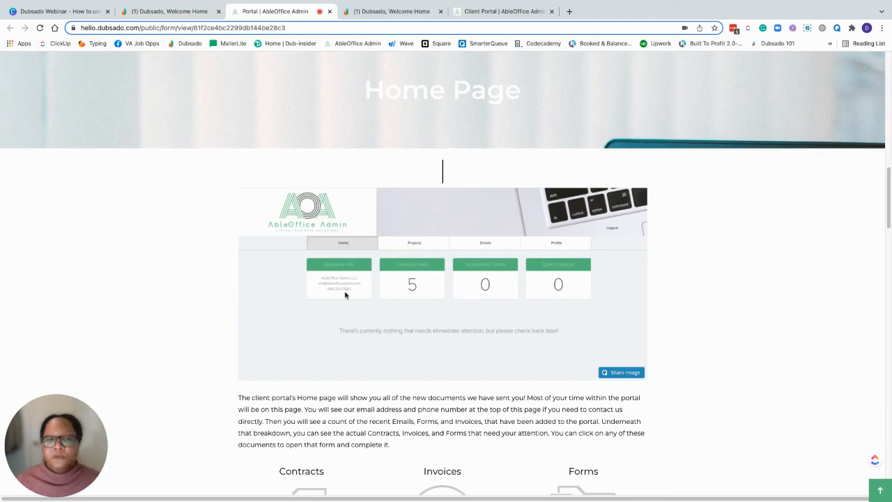
scroll(532, 319, "down", 10)
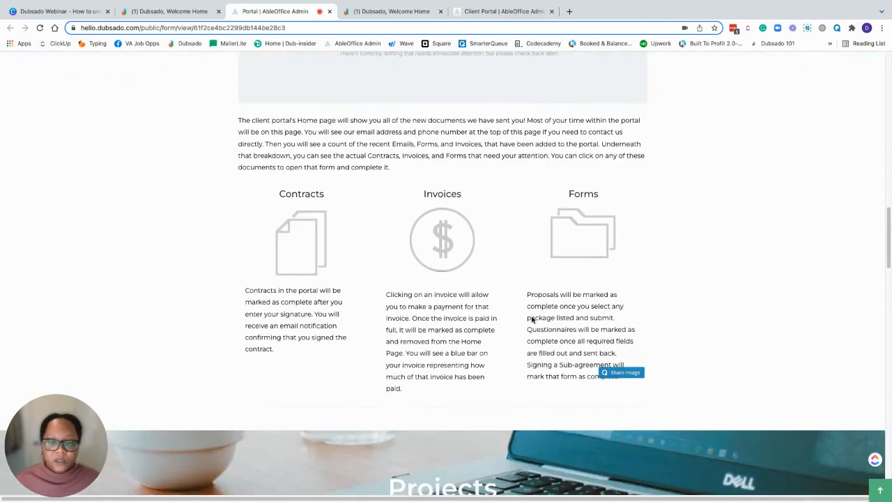
scroll(531, 319, "down", 12)
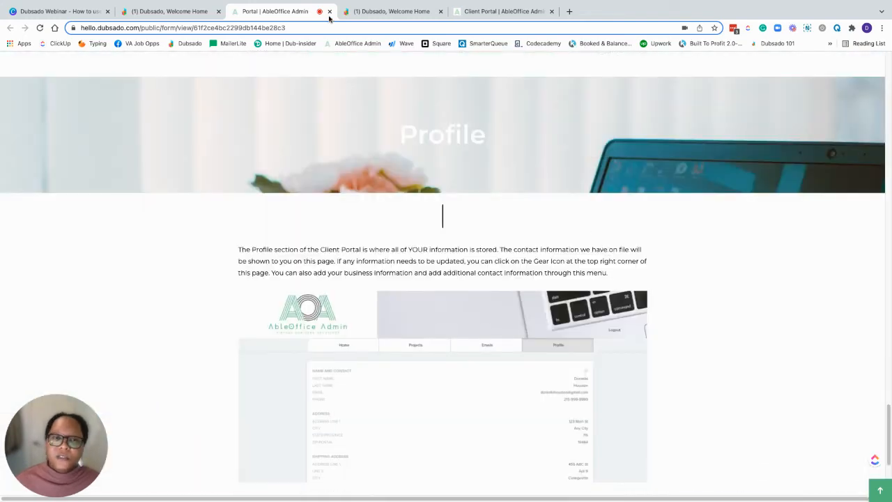
Close the Client Portal Guide page and review the full action list of the VA Client Onboarding 2 workflow
left_click(330, 12)
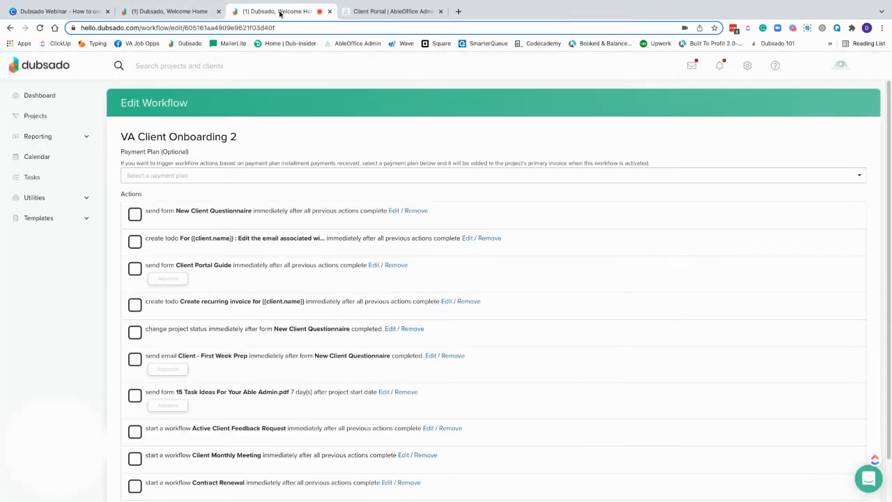
scroll(610, 224, "down", 2)
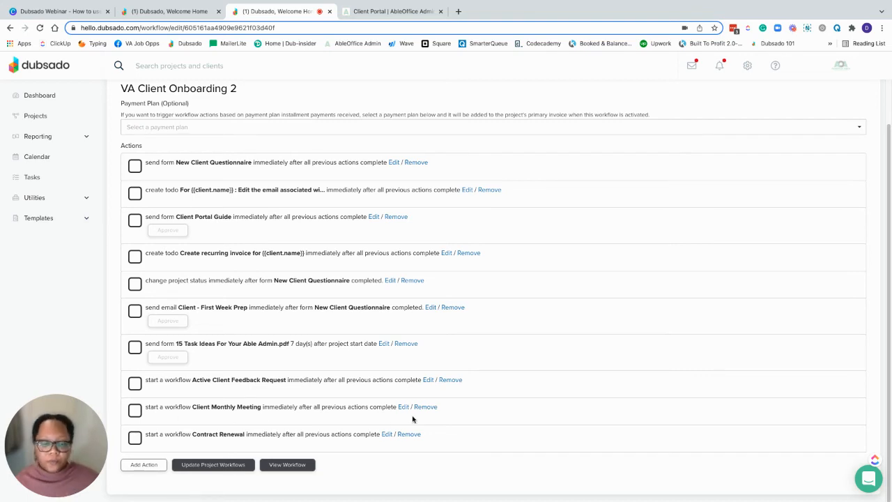
scroll(462, 314, "up", 2)
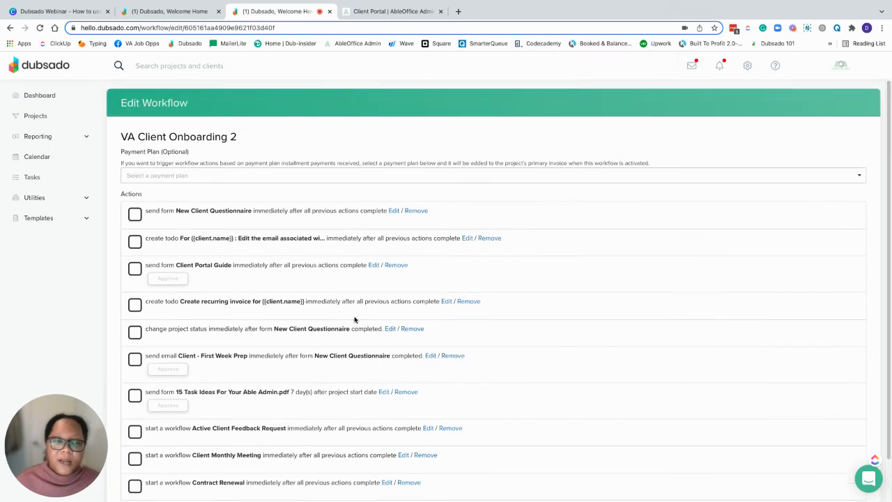
Find the Client Offboarding workflow among the workflow templates, skim its actions and open it for editing
left_click(39, 218)
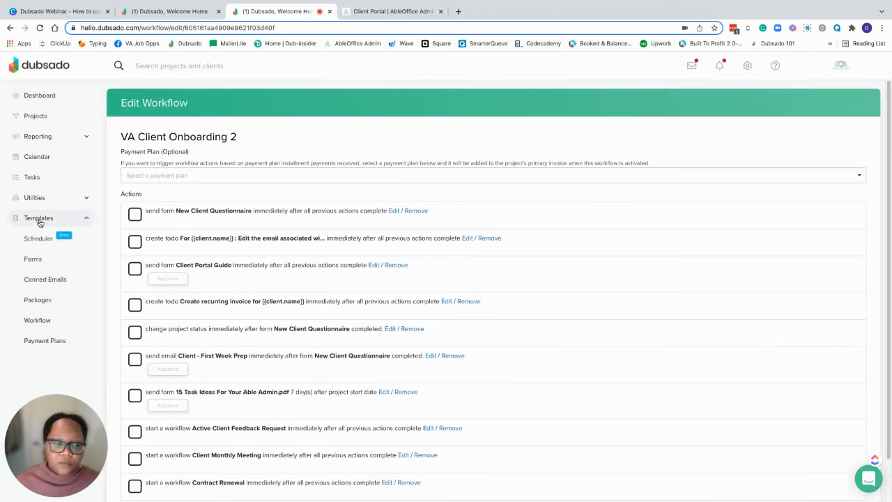
left_click(67, 327)
scroll(196, 291, "down", 6)
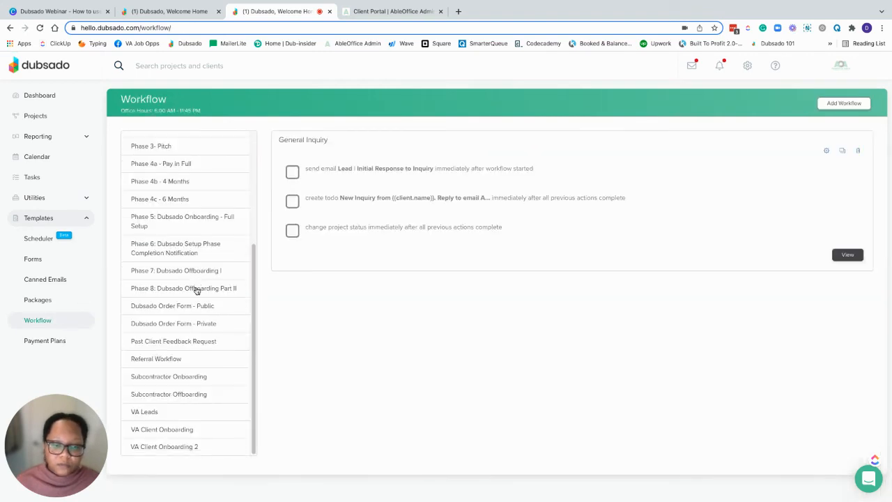
scroll(197, 290, "up", 6)
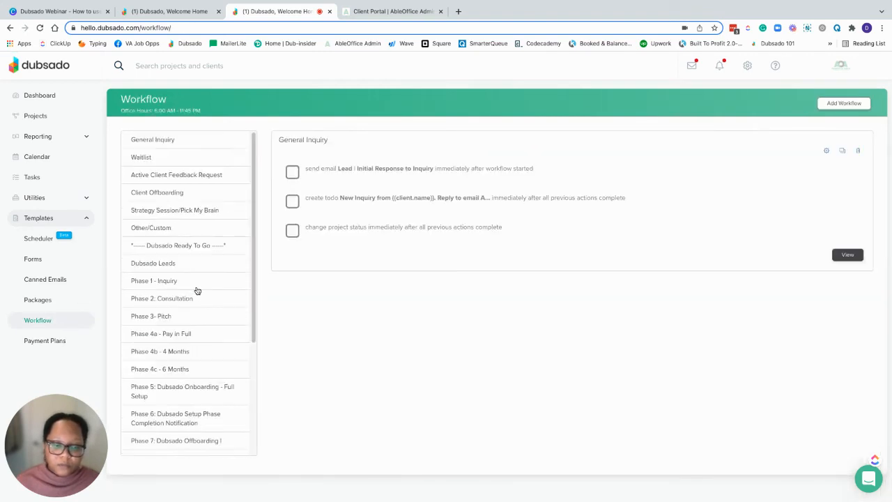
left_click(185, 195)
scroll(564, 241, "down", 5)
scroll(566, 243, "up", 5)
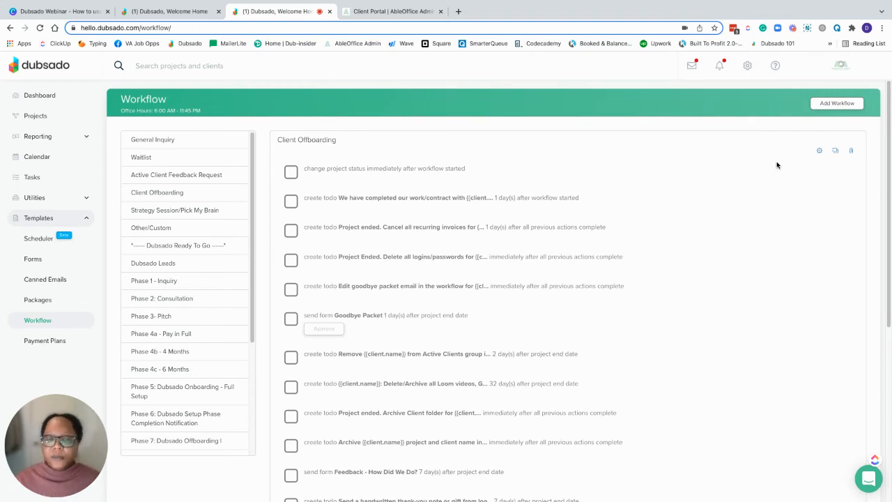
left_click(820, 152)
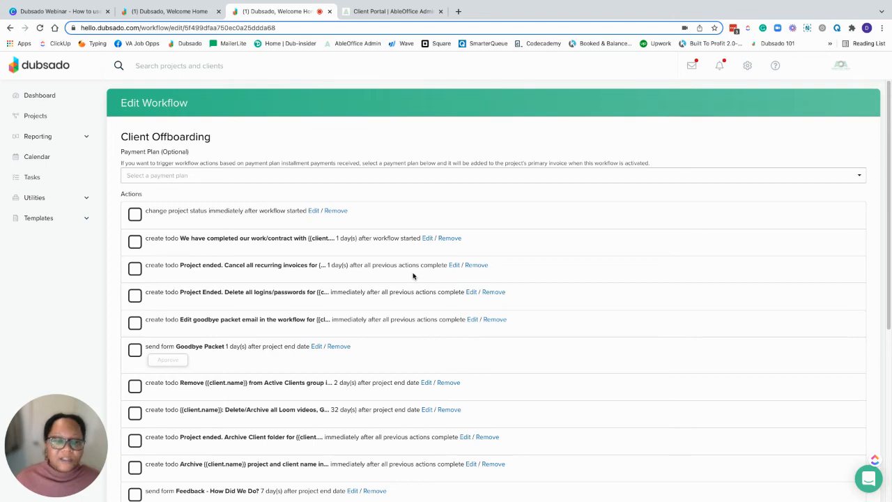
Examine the offboarding to-dos for completed work and for cancelling recurring invoices, closing each without changes
left_click(426, 239)
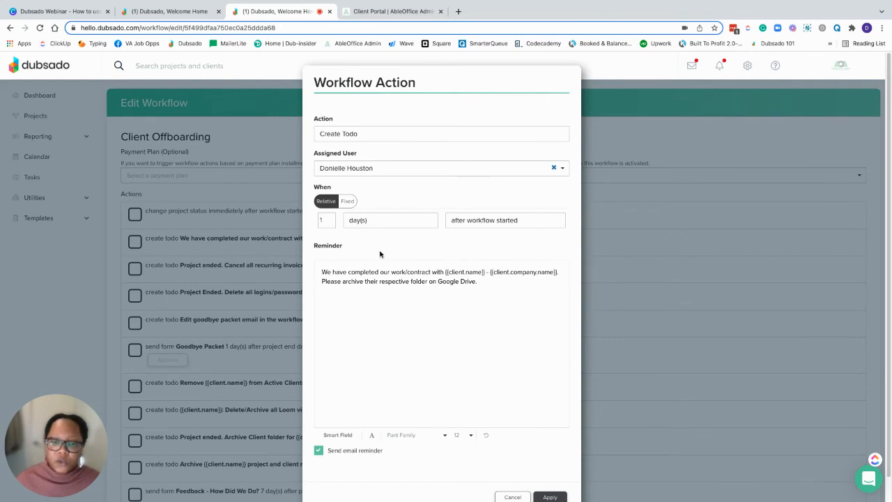
scroll(504, 289, "down", 1)
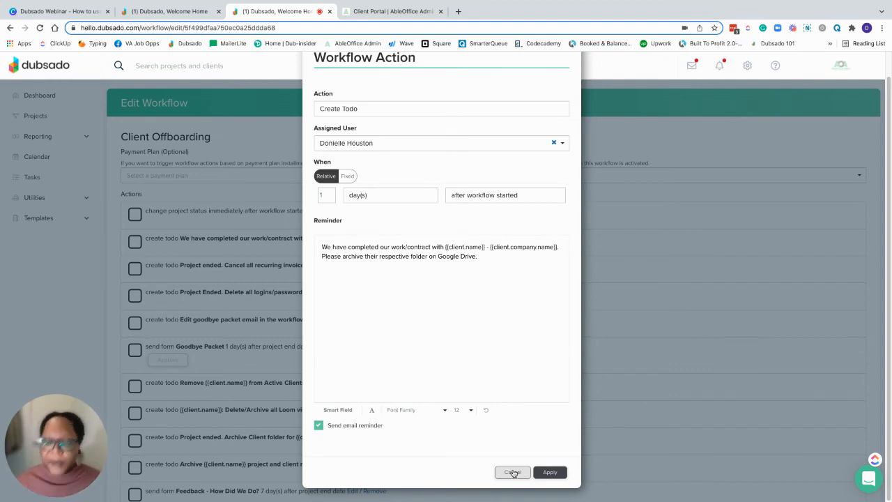
left_click(512, 472)
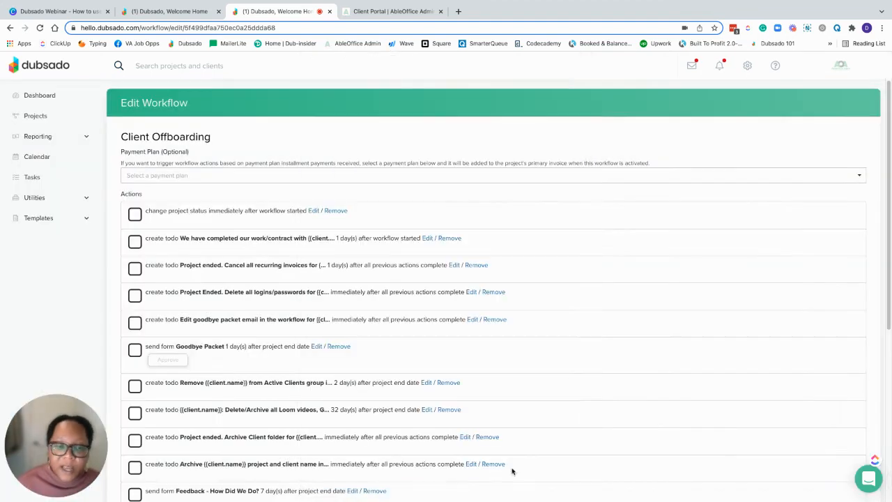
left_click(453, 265)
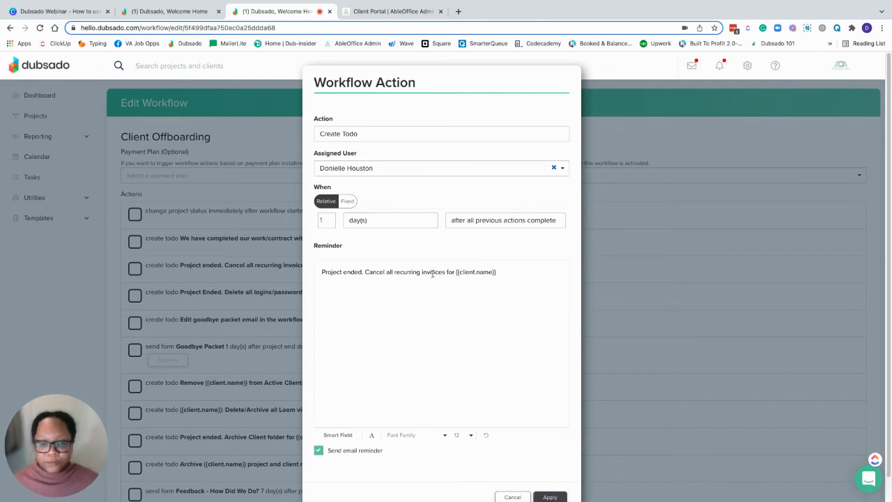
scroll(502, 283, "down", 2)
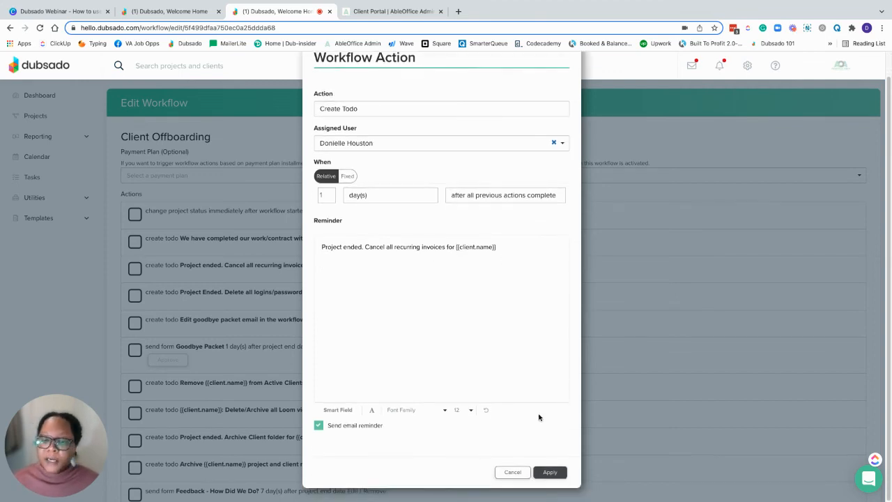
left_click(513, 471)
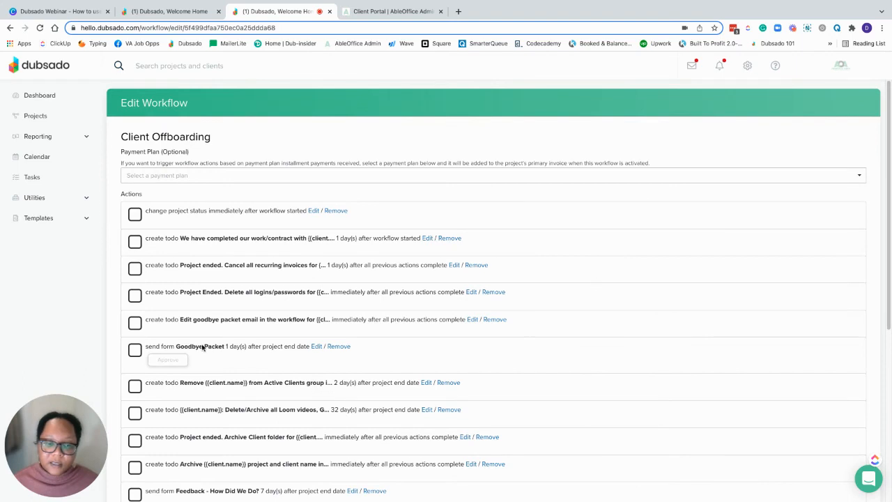
Examine the offboarding to-dos for deleting logins/passwords and for editing the goodbye packet email, closing each without changes
left_click(470, 292)
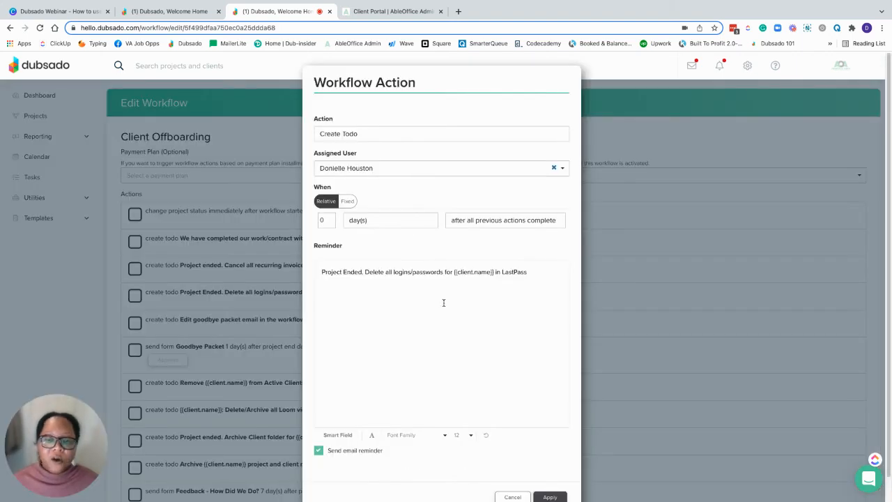
scroll(532, 323, "down", 2)
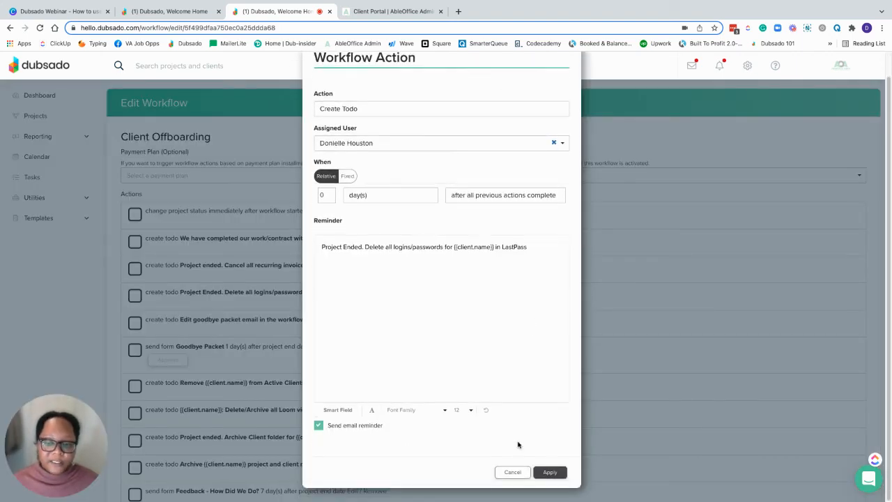
left_click(513, 472)
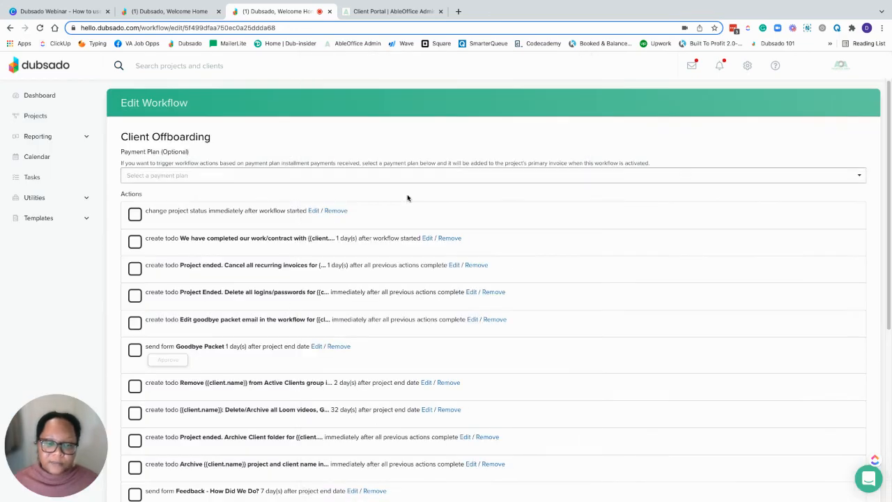
left_click(473, 319)
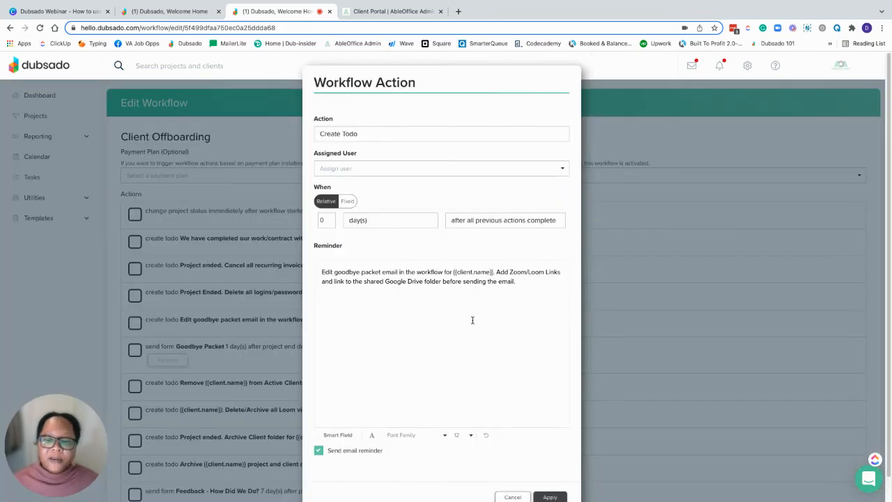
scroll(481, 348, "down", 2)
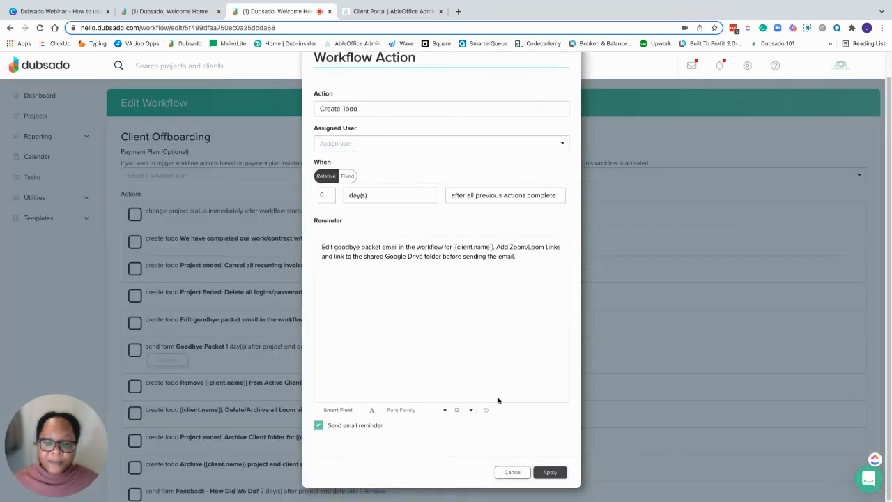
left_click(511, 472)
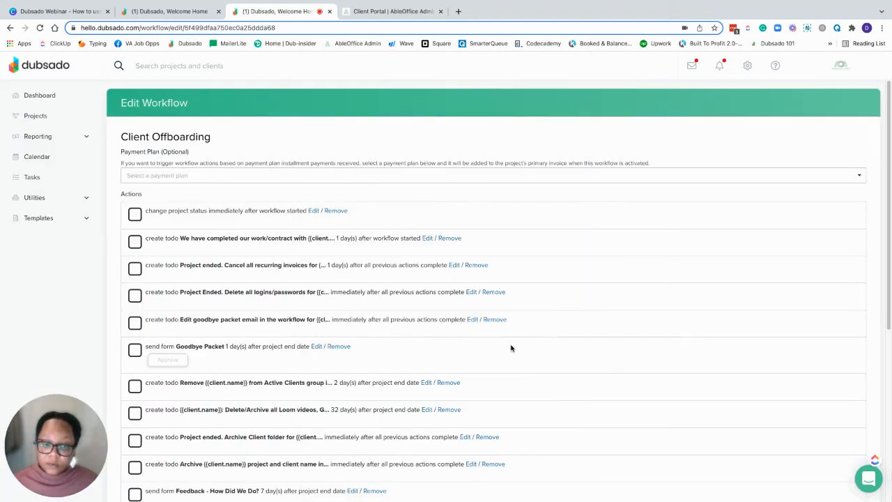
In the Test project, close the Client Portal Guide preview and open the Goodbye Packet questionnaire for editing
left_click(171, 11)
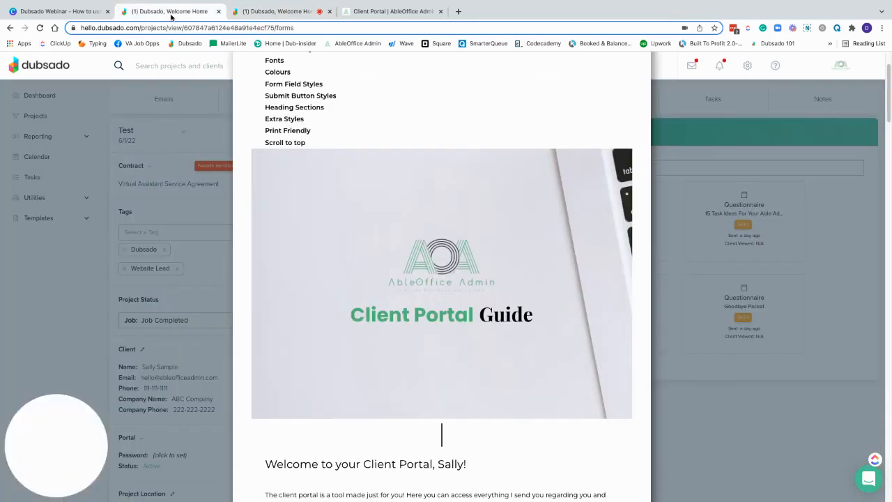
scroll(637, 118, "up", 3)
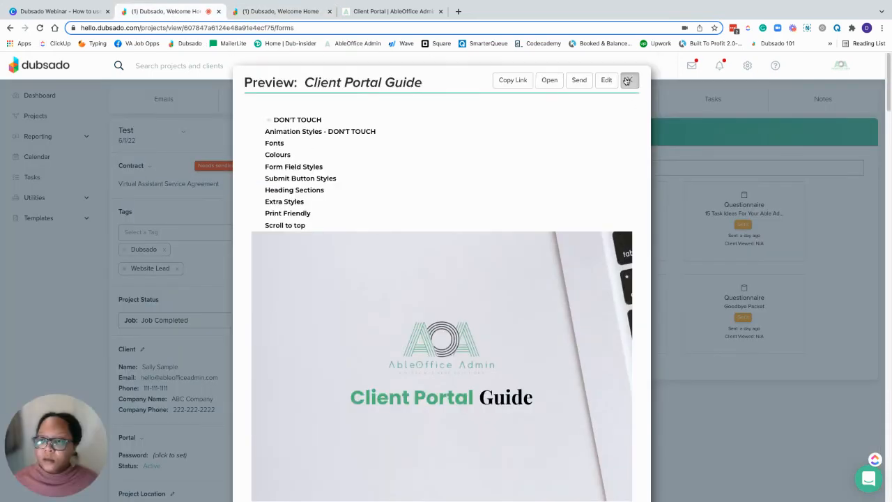
left_click(629, 80)
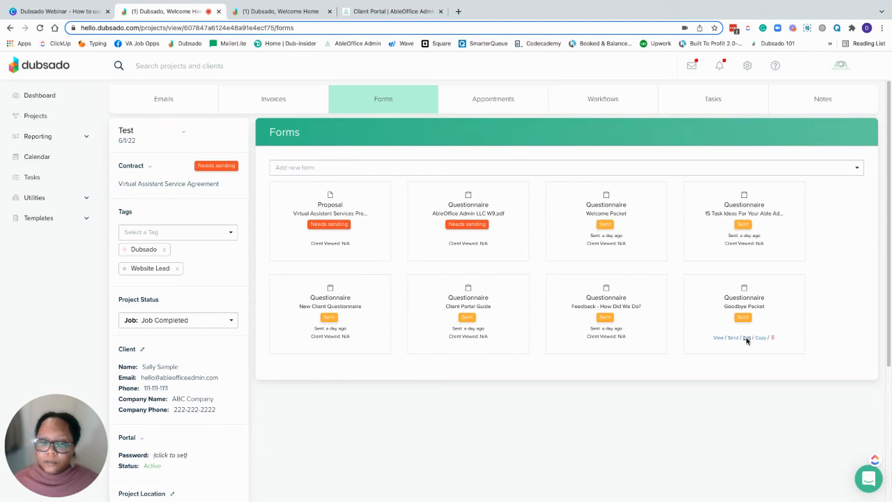
left_click(746, 338)
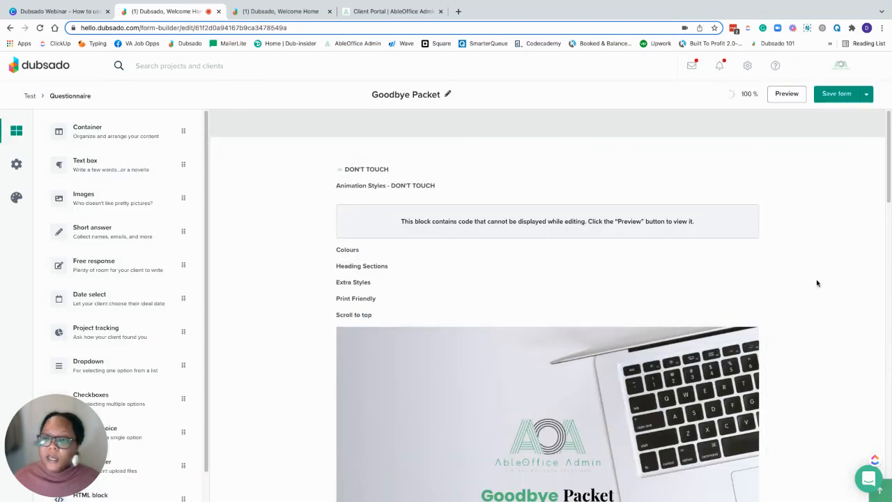
Read through the Goodbye Packet's Thank You, What Happens Next and LastPass access instructions down to the Stay Connected section
scroll(817, 283, "down", 10)
scroll(756, 314, "up", 4)
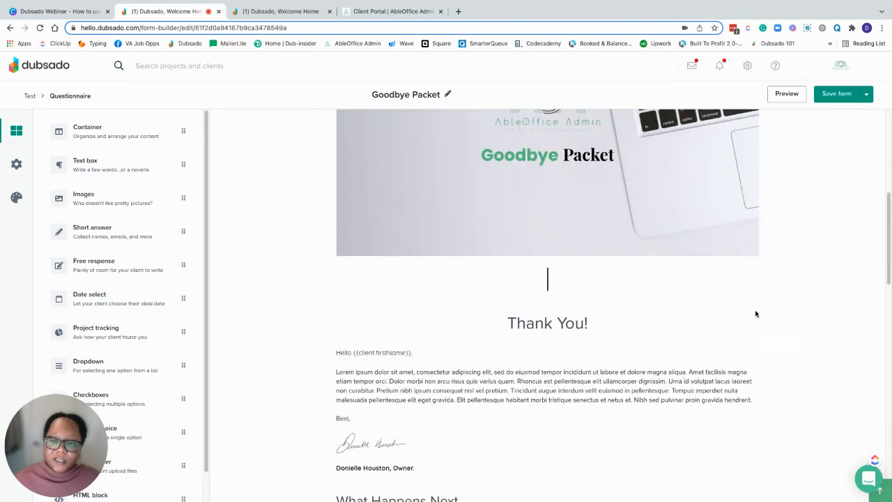
scroll(755, 314, "down", 1)
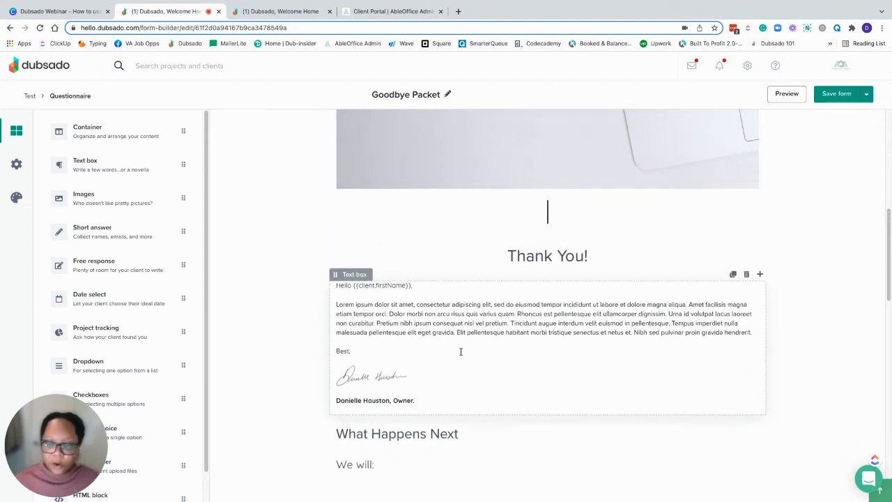
scroll(460, 345, "down", 3)
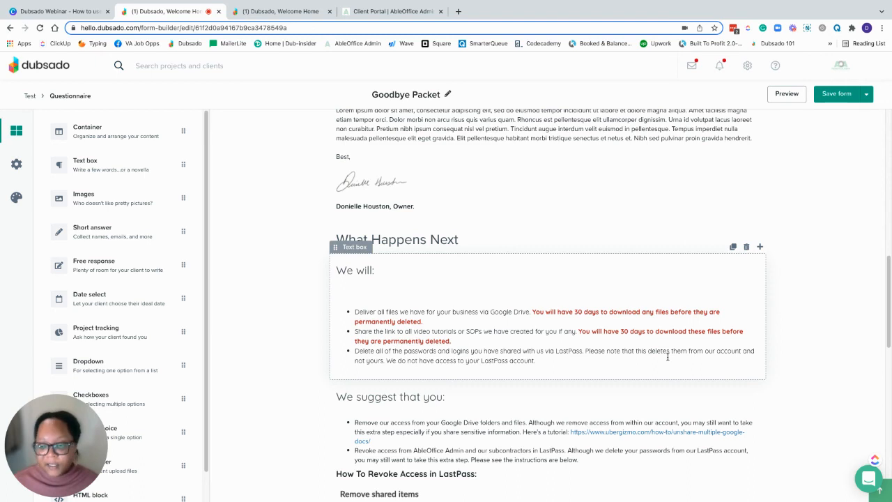
scroll(701, 356, "down", 3)
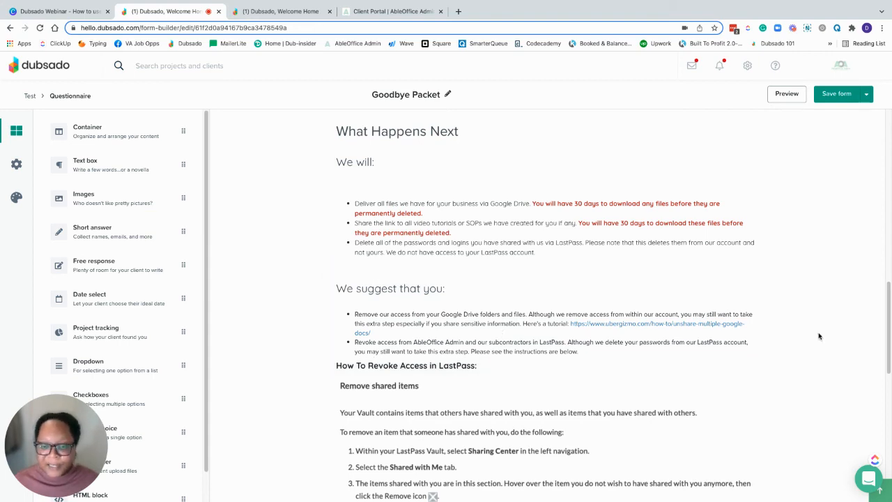
scroll(846, 334, "down", 3)
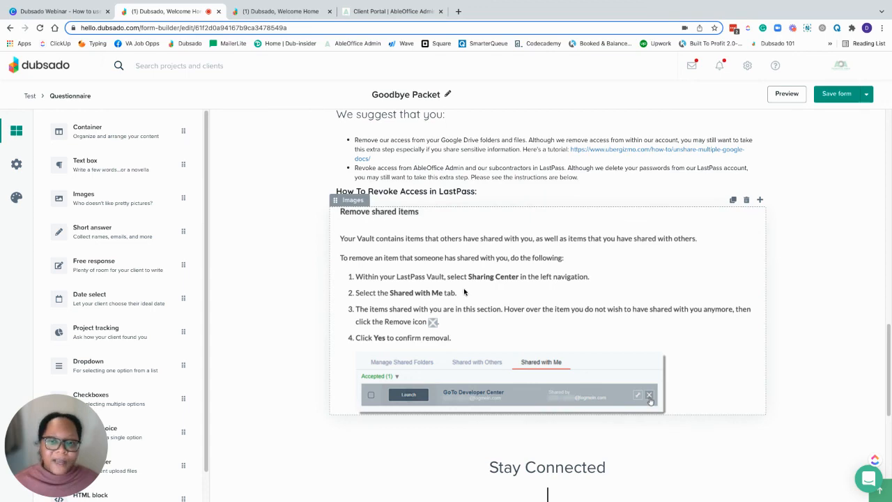
scroll(446, 296, "down", 2)
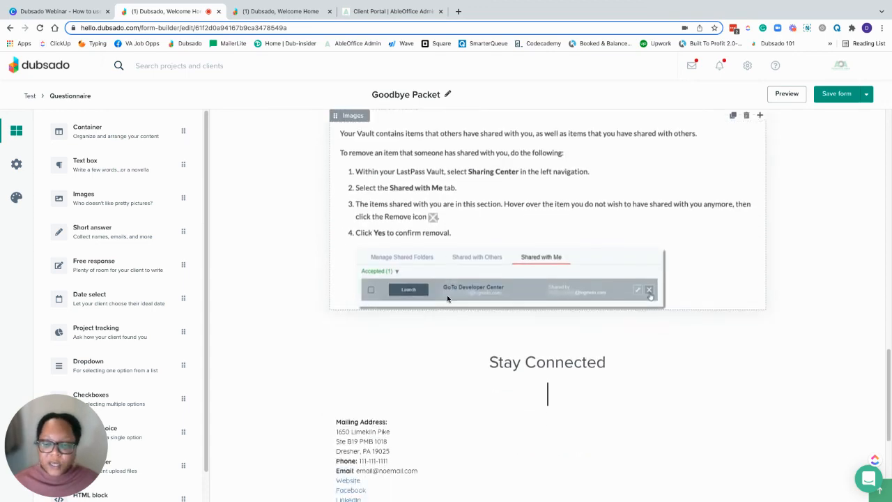
Read the rest of the Goodbye Packet's Stay Connected section and return to the Client Offboarding workflow
scroll(447, 299, "down", 4)
scroll(525, 333, "up", 15)
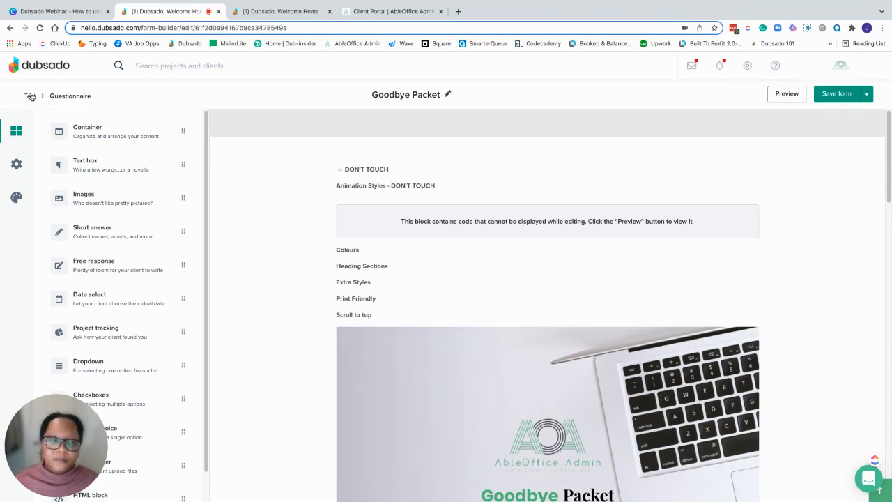
left_click(270, 14)
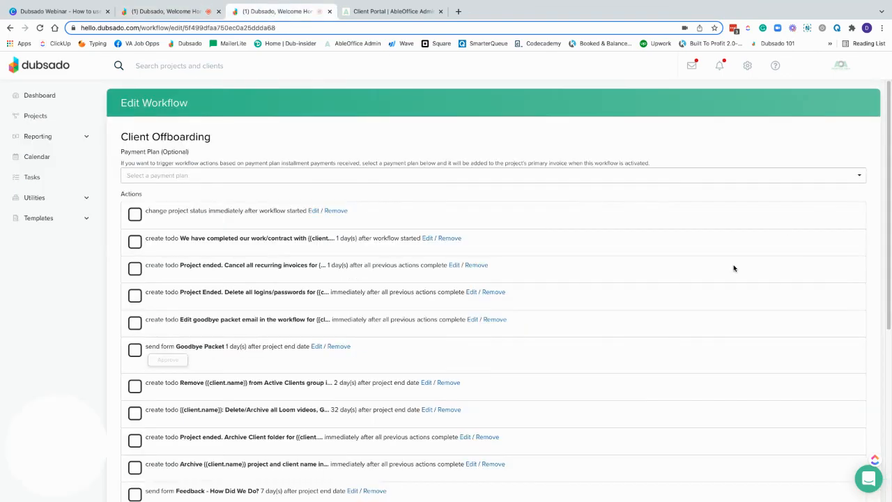
Examine the offboarding to-do for removing the client from the Active Clients group in Mailerlite, closing it without changes
scroll(734, 268, "down", 3)
scroll(733, 268, "down", 1)
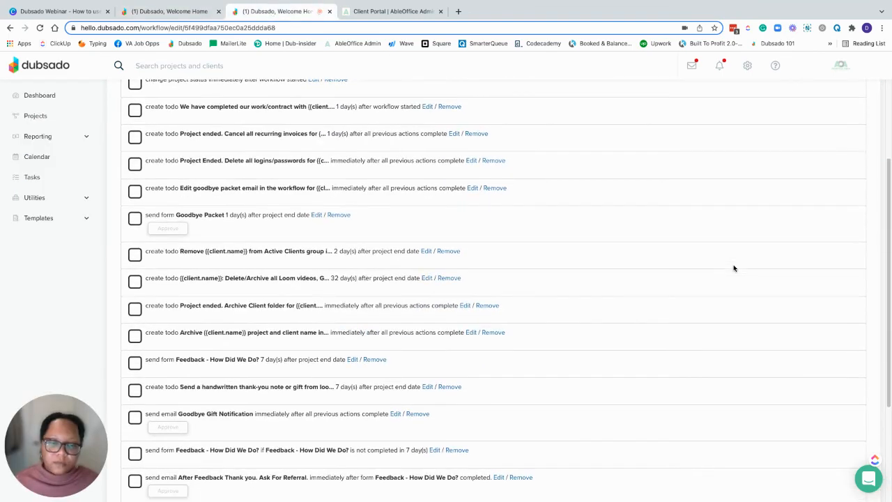
left_click(426, 251)
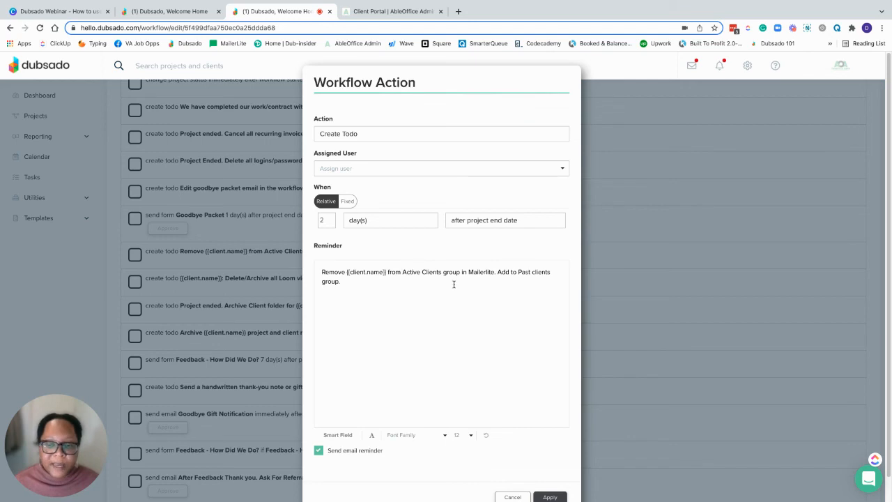
scroll(470, 283, "down", 1)
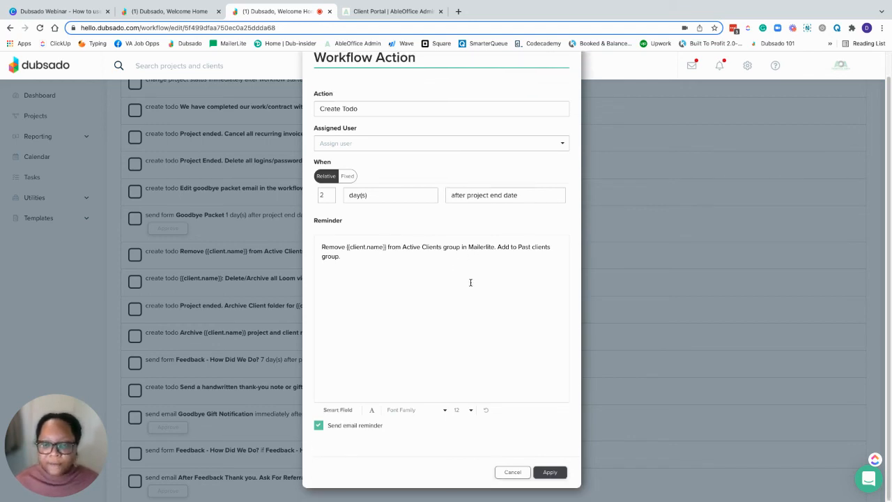
left_click(513, 472)
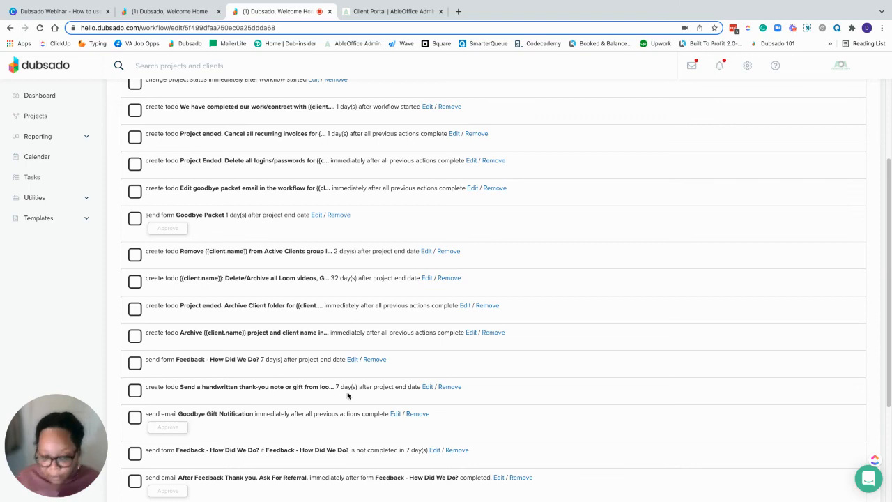
Examine the Goodbye Gift Notification email action's timing, subject line and body in the offboarding workflow, closing it without changes
scroll(507, 336, "down", 1)
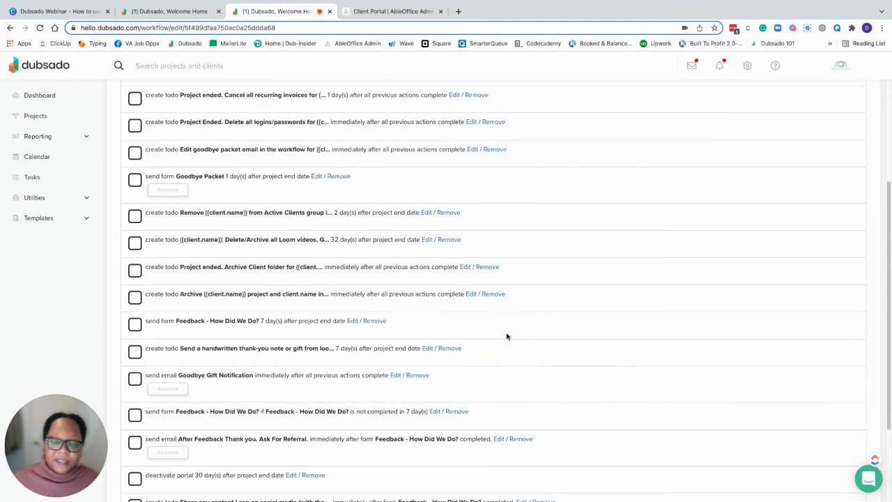
left_click(395, 375)
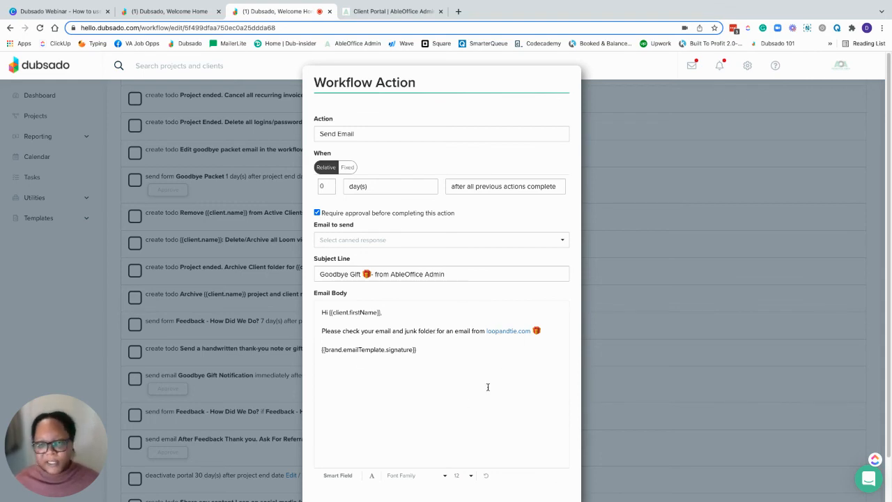
scroll(493, 382, "down", 2)
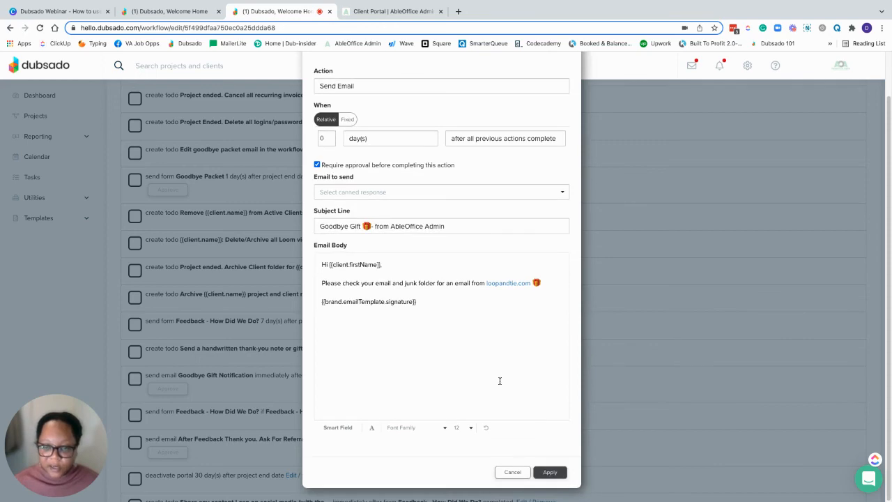
left_click(511, 472)
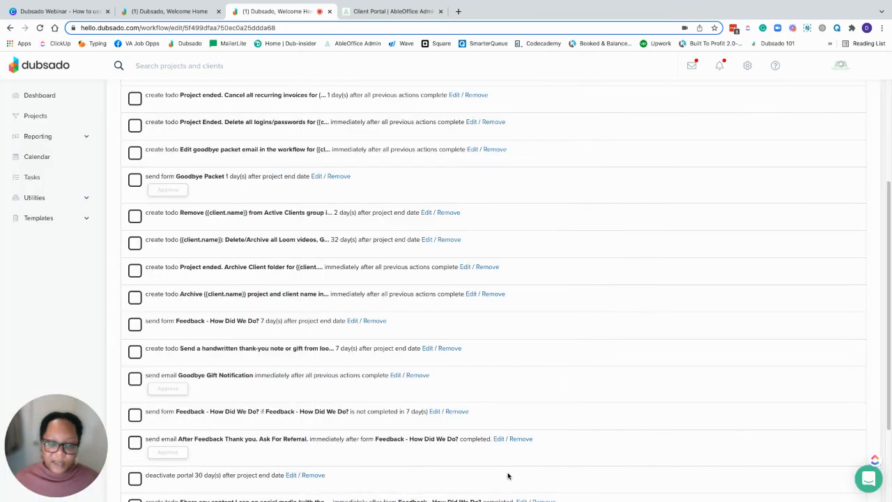
Review the final offboarding actions and examine the project status change tied to the feedback form, closing it without changes
scroll(483, 293, "down", 3)
scroll(483, 293, "down", 2)
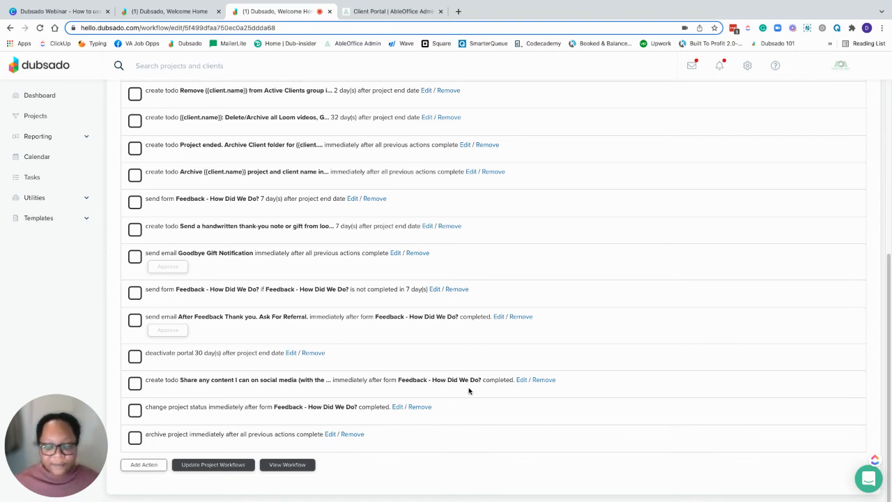
left_click(397, 407)
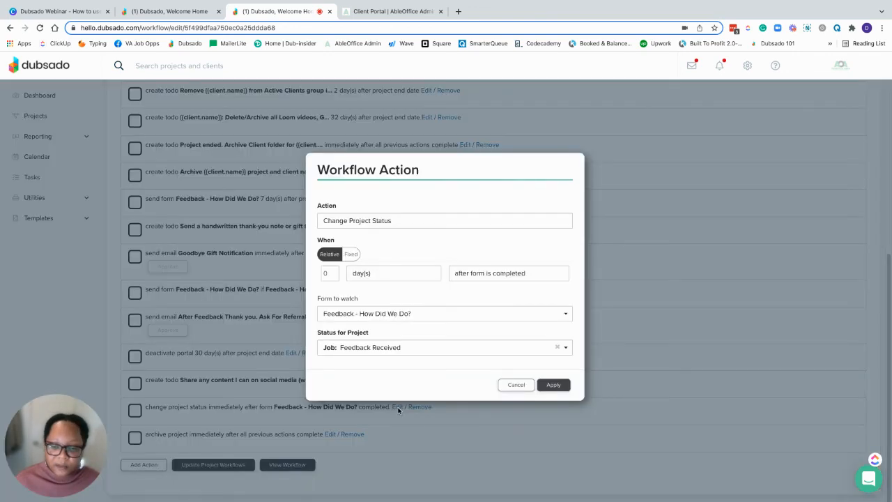
left_click(516, 385)
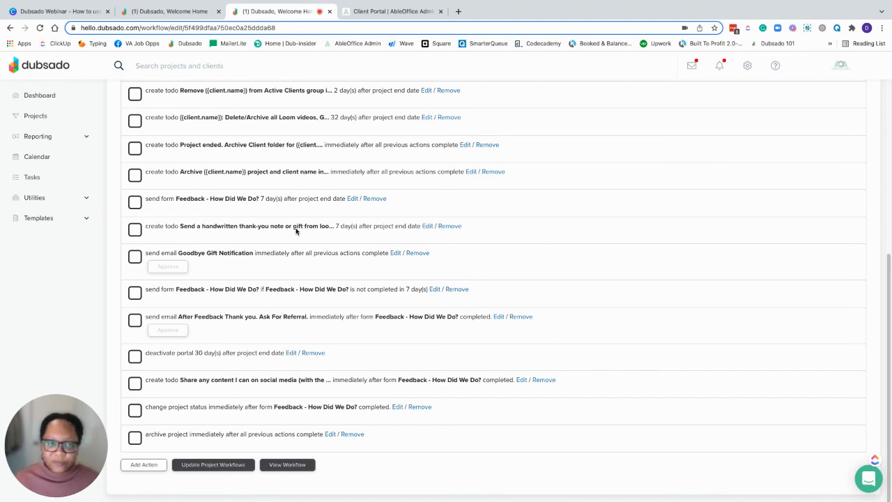
Switch to the Dubsado Webinar design in Canva and start a Standard presentation from the introduction slide
left_click(68, 14)
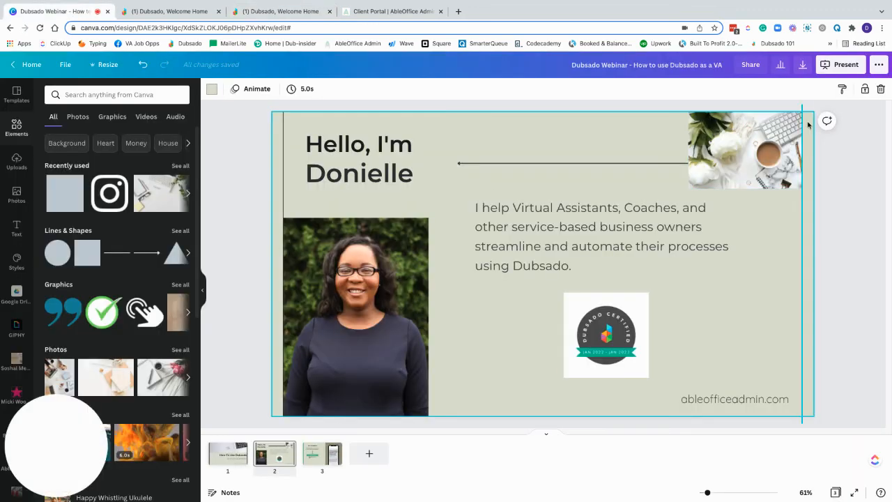
left_click(840, 65)
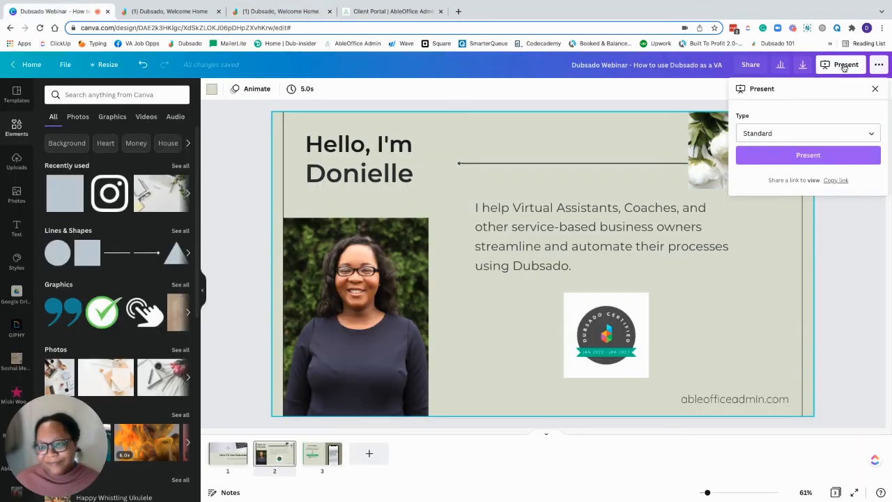
left_click(839, 160)
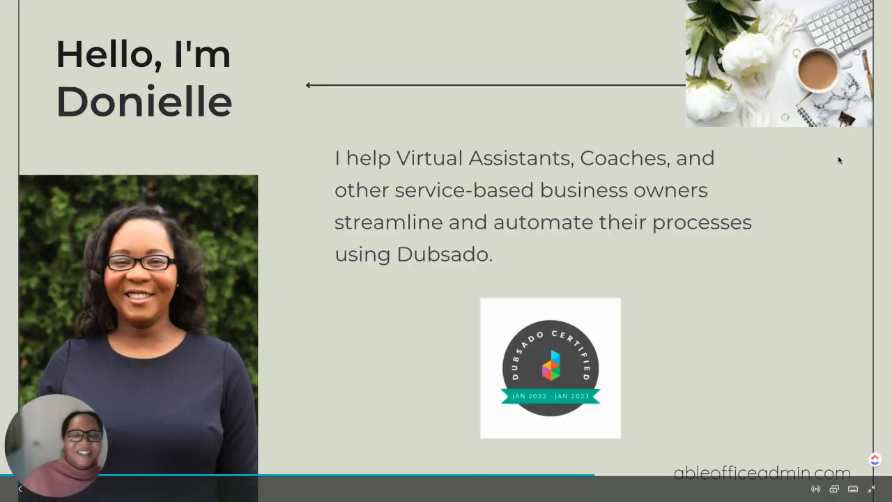